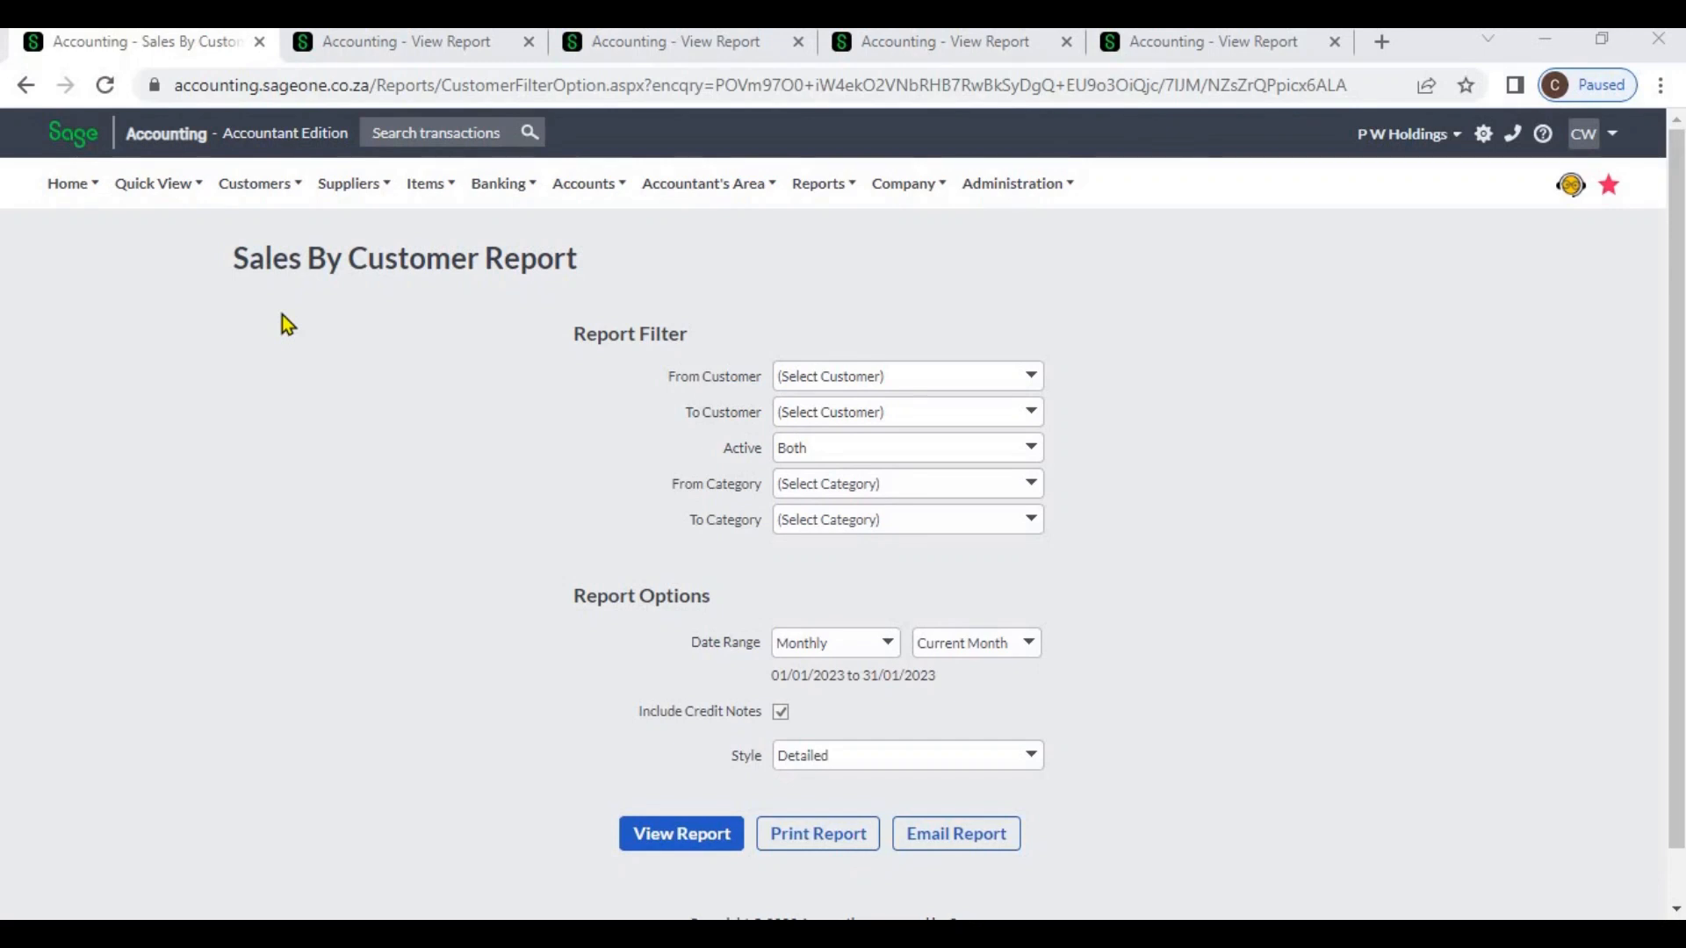
Open the Sales by Customer report from the customer reports
click(266, 188)
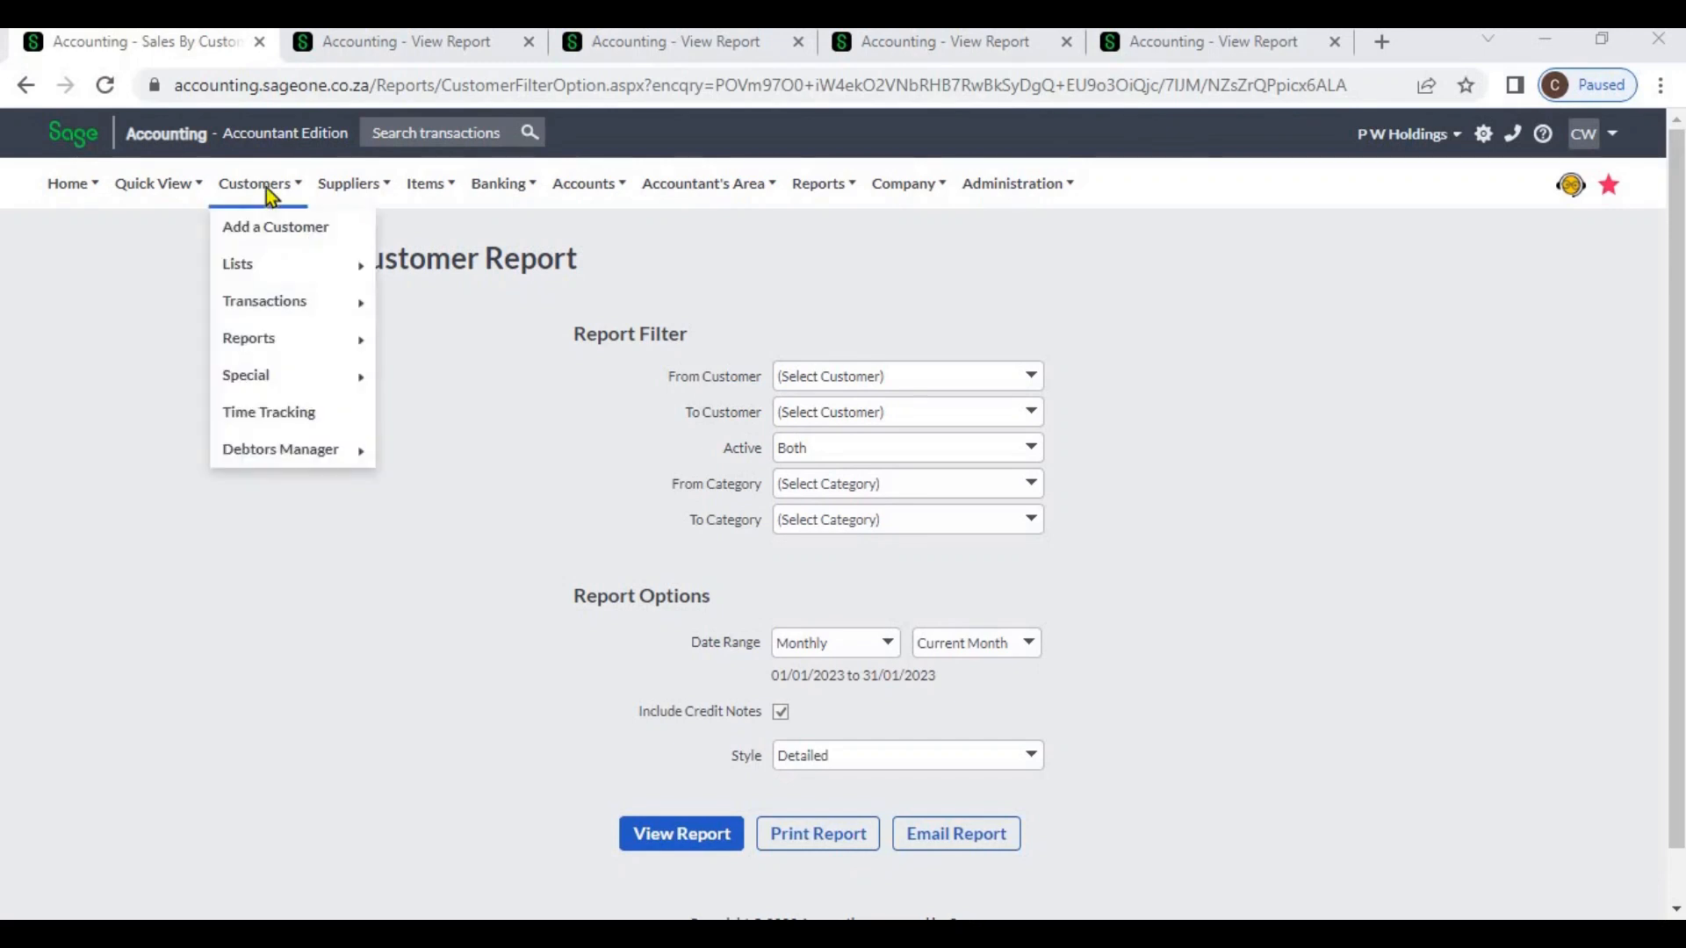
mouse_move(290, 341)
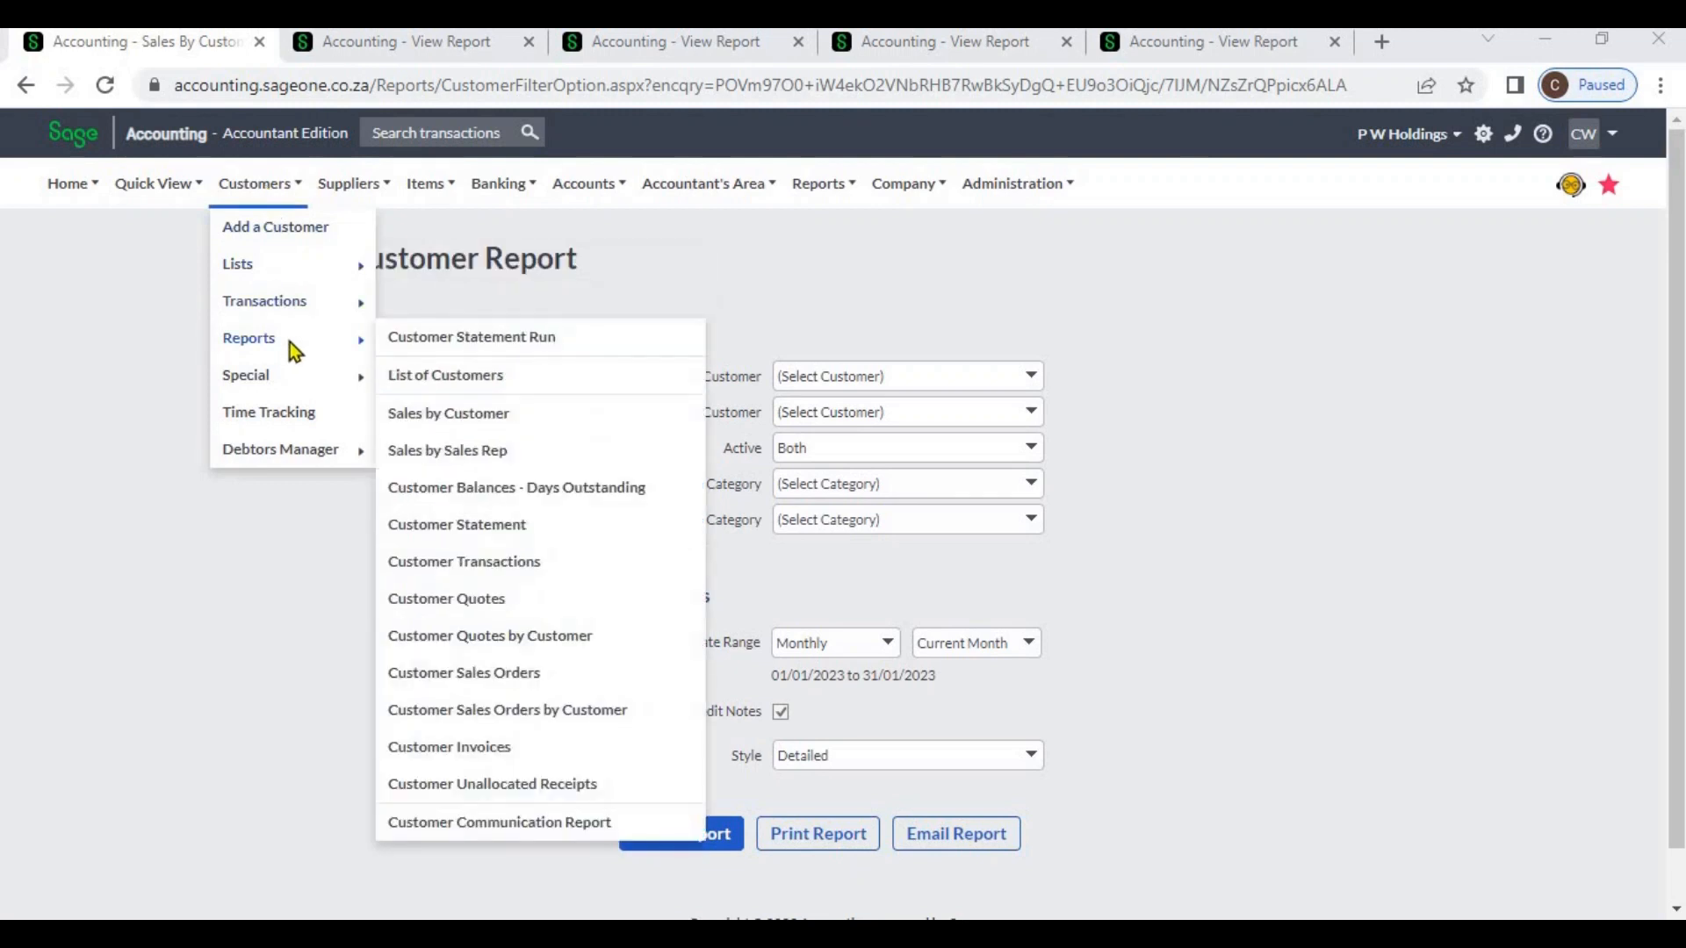
click(474, 414)
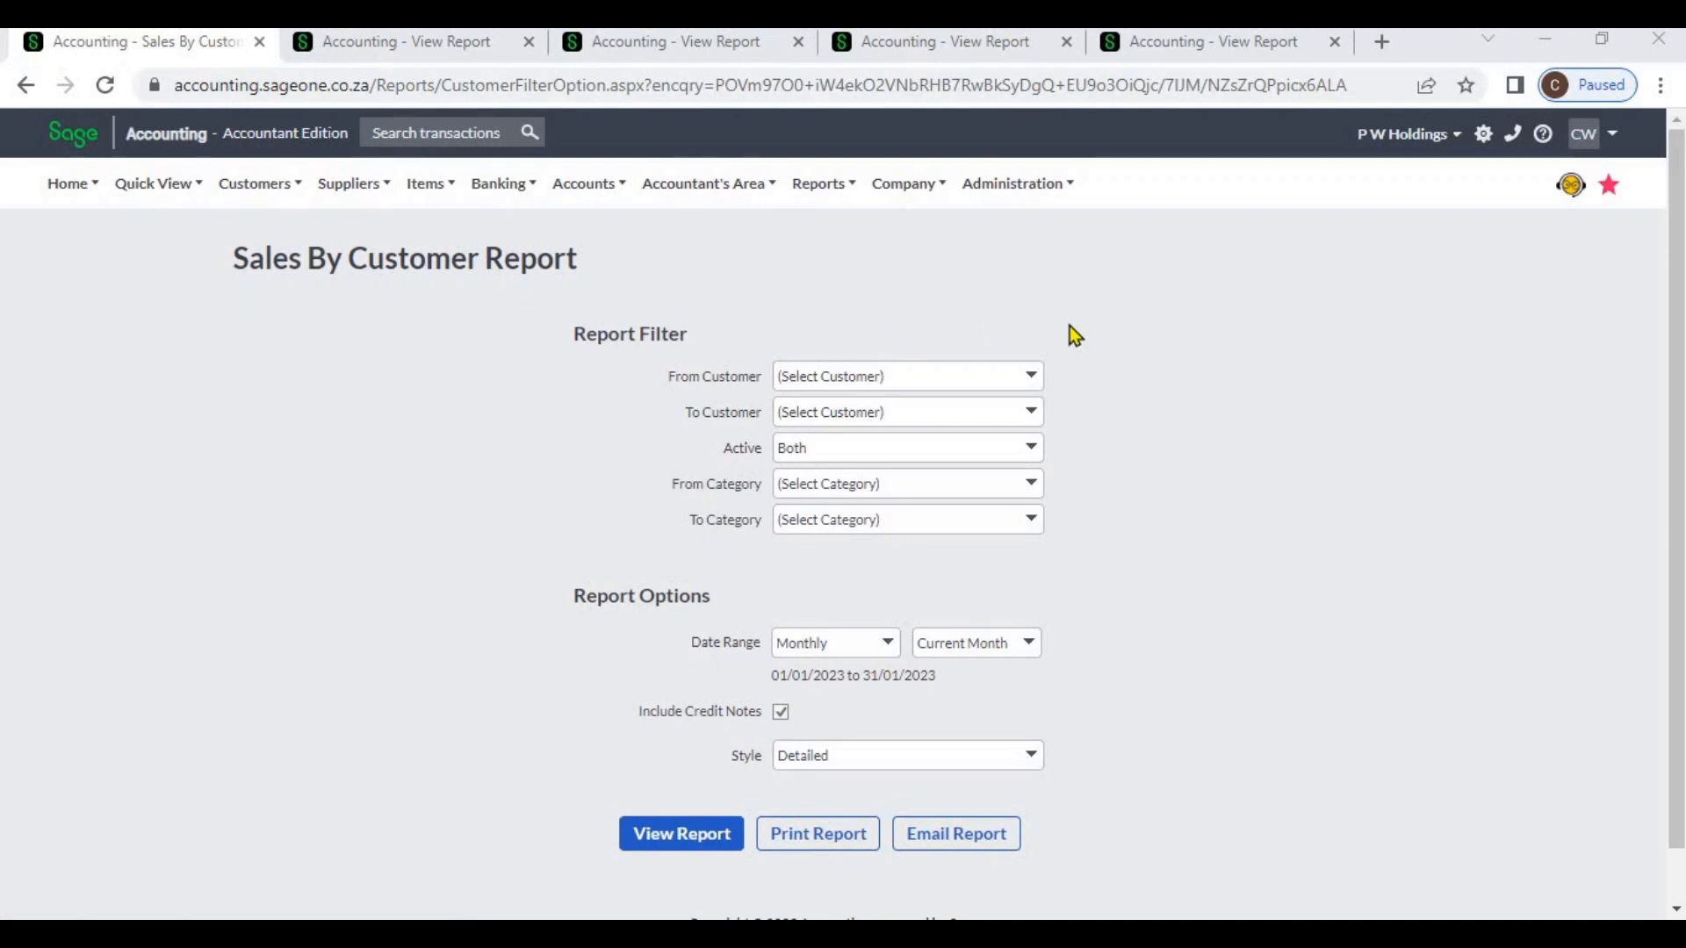
Try a customer range from Allied (Pvt) Ltd to Tekzol (Pvt) Ltd and reset the customer filter
click(1033, 378)
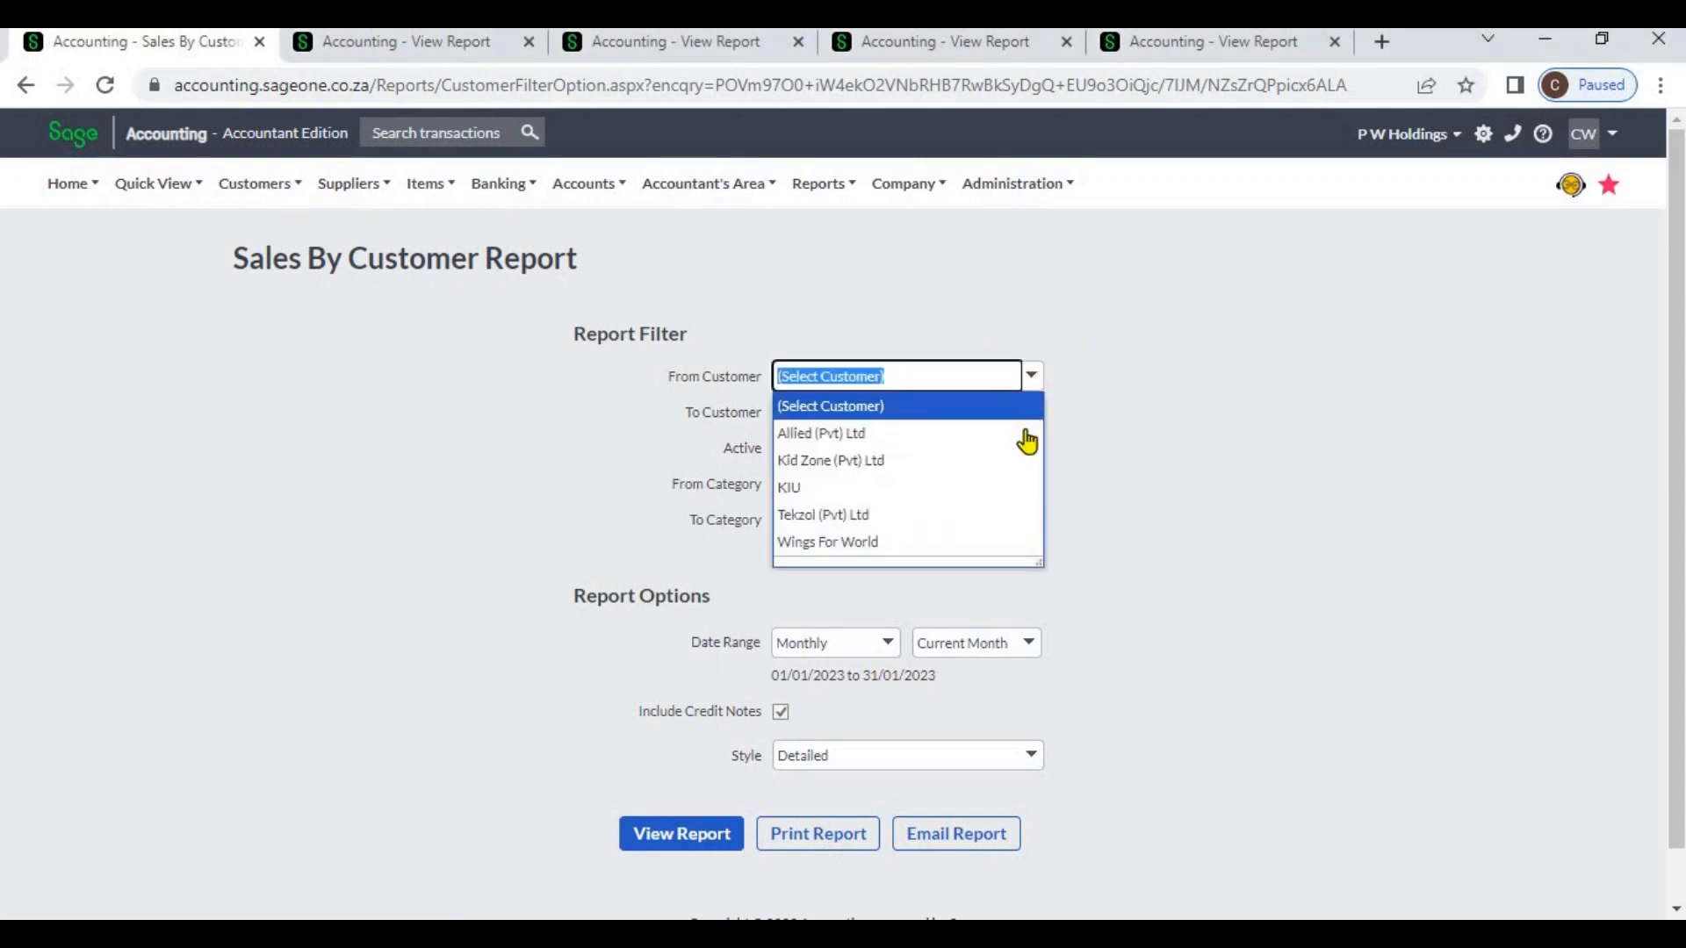
click(1026, 433)
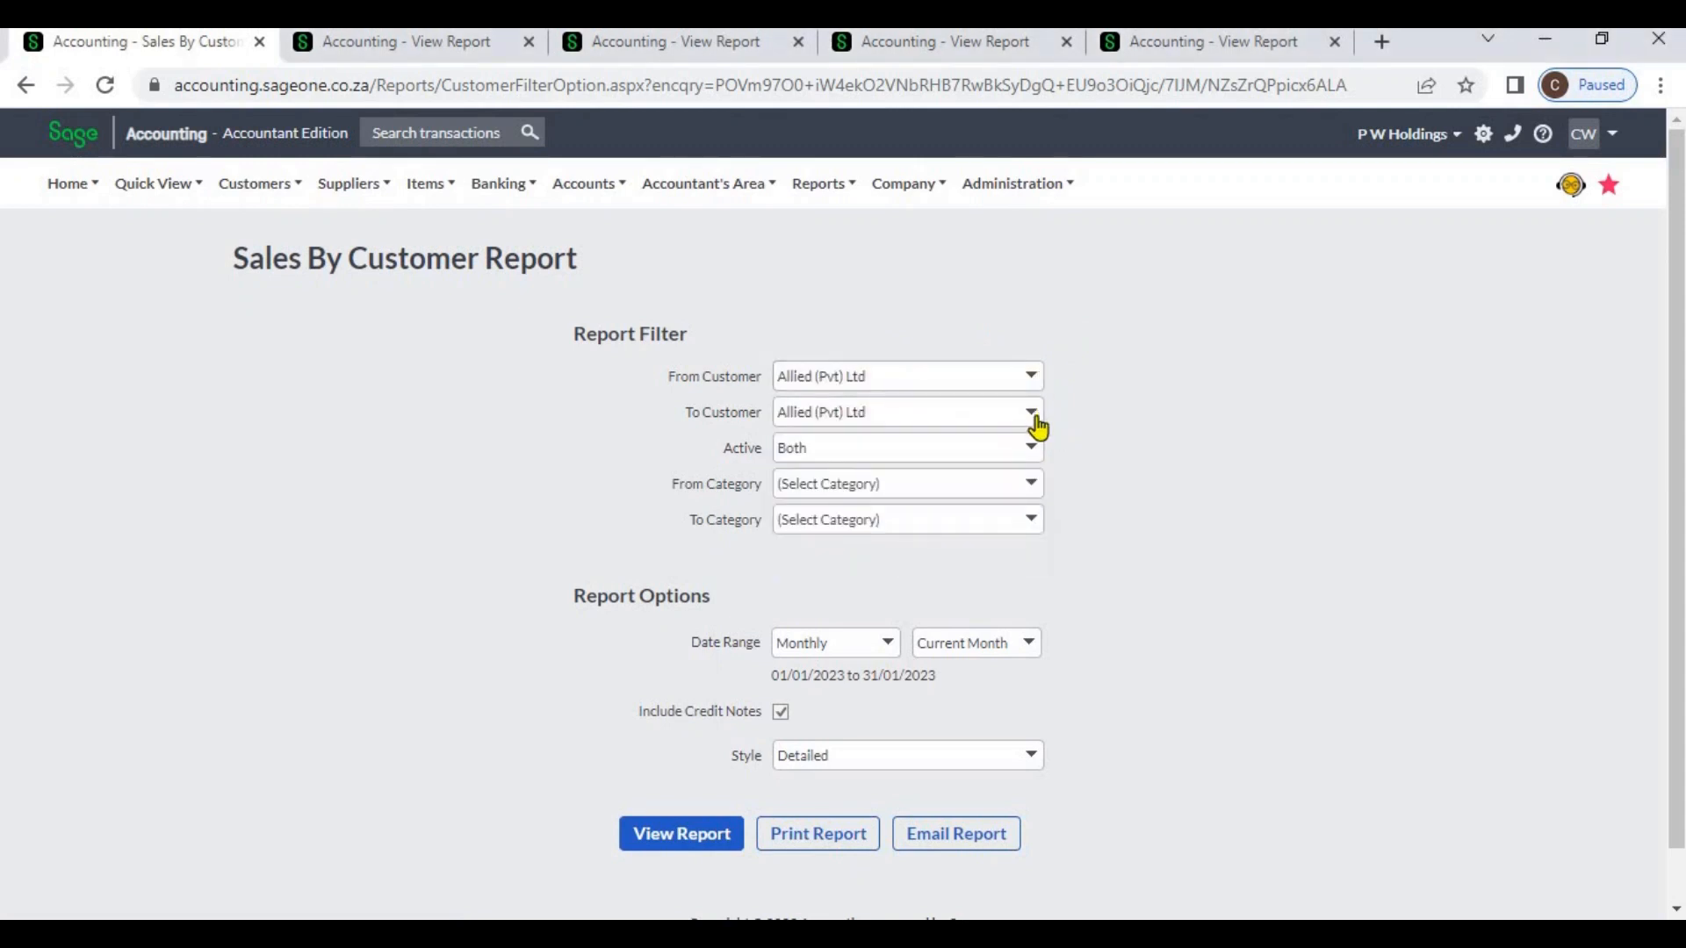
click(1034, 422)
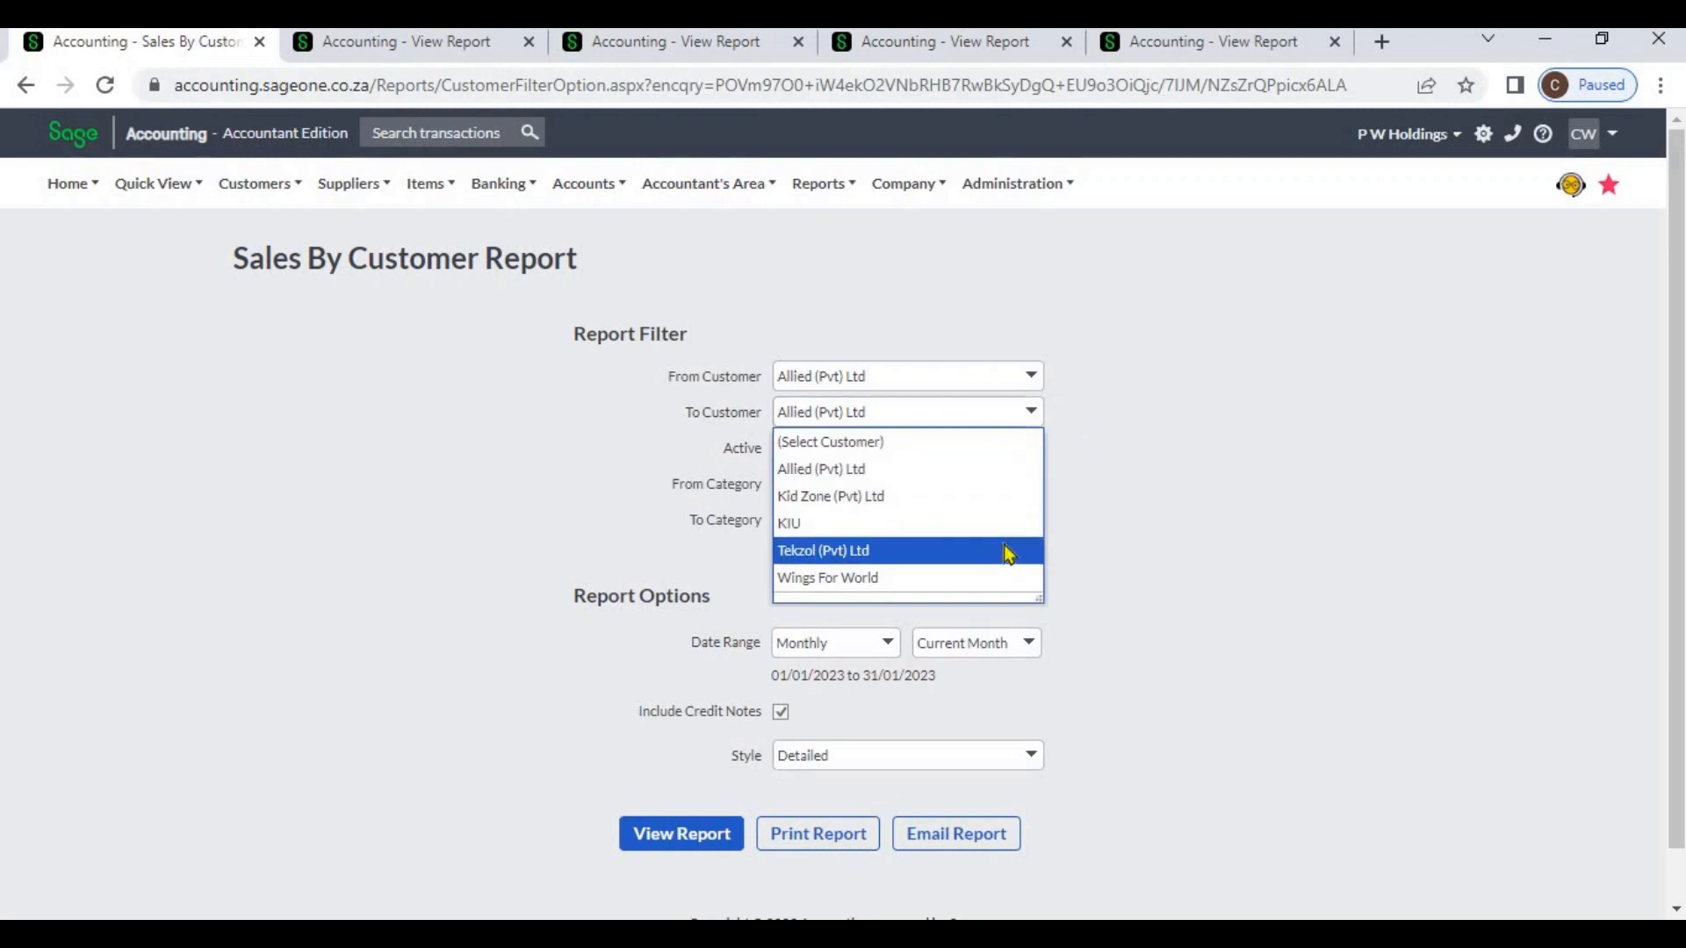
click(1006, 553)
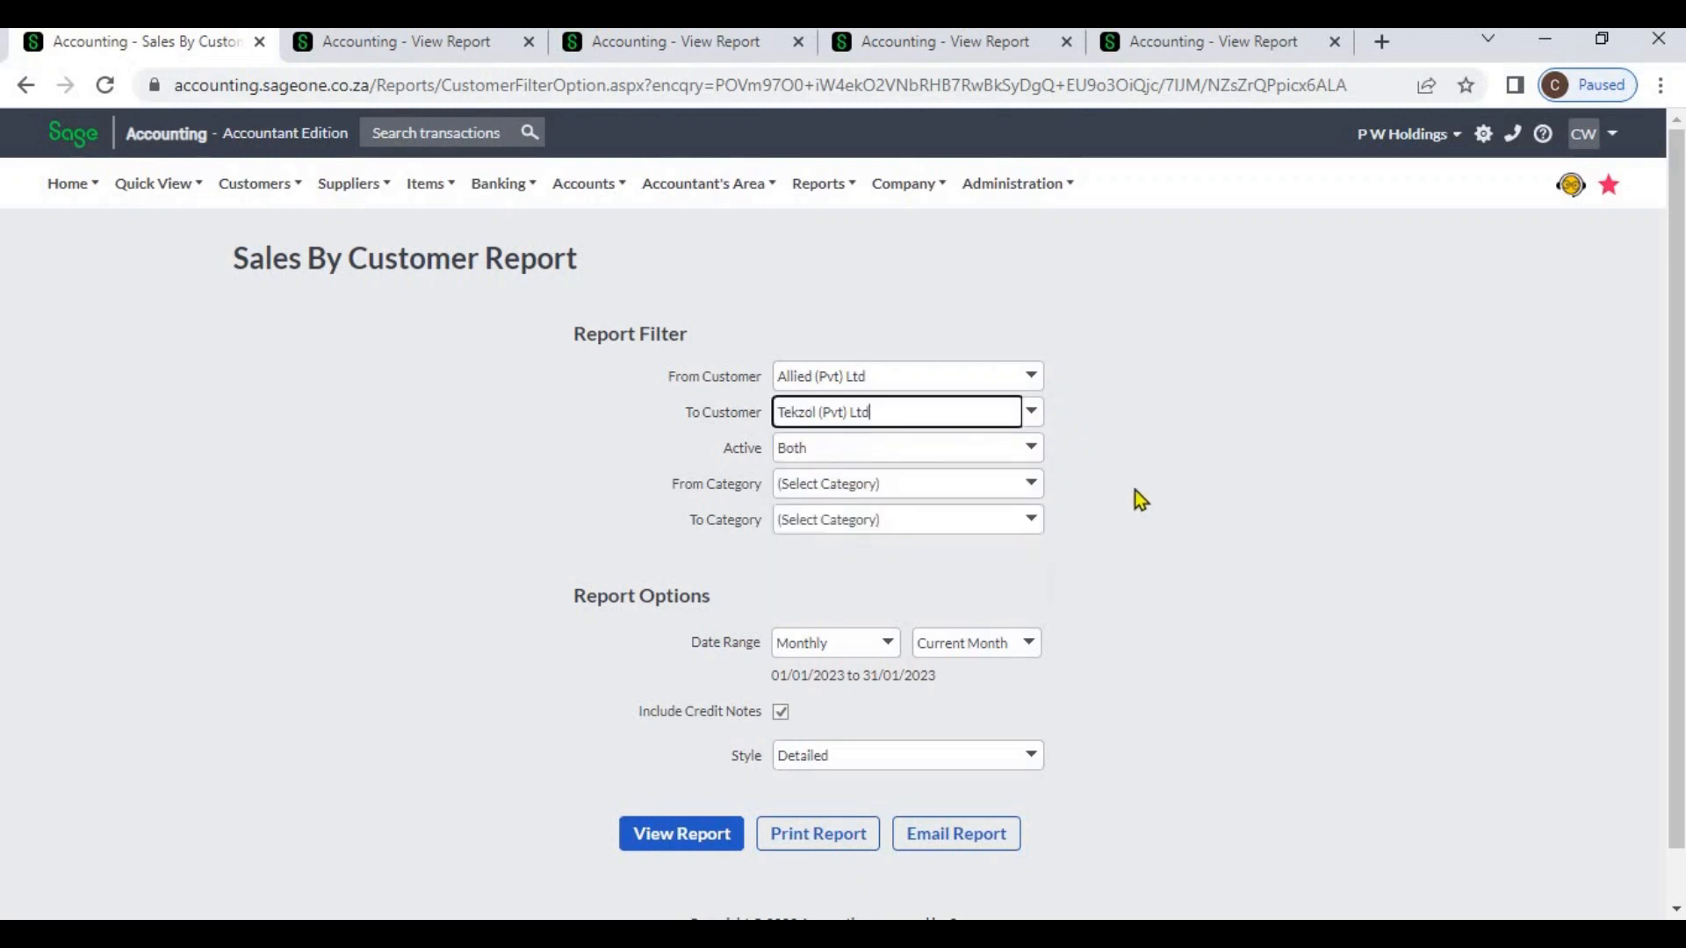
click(1040, 379)
click(1019, 404)
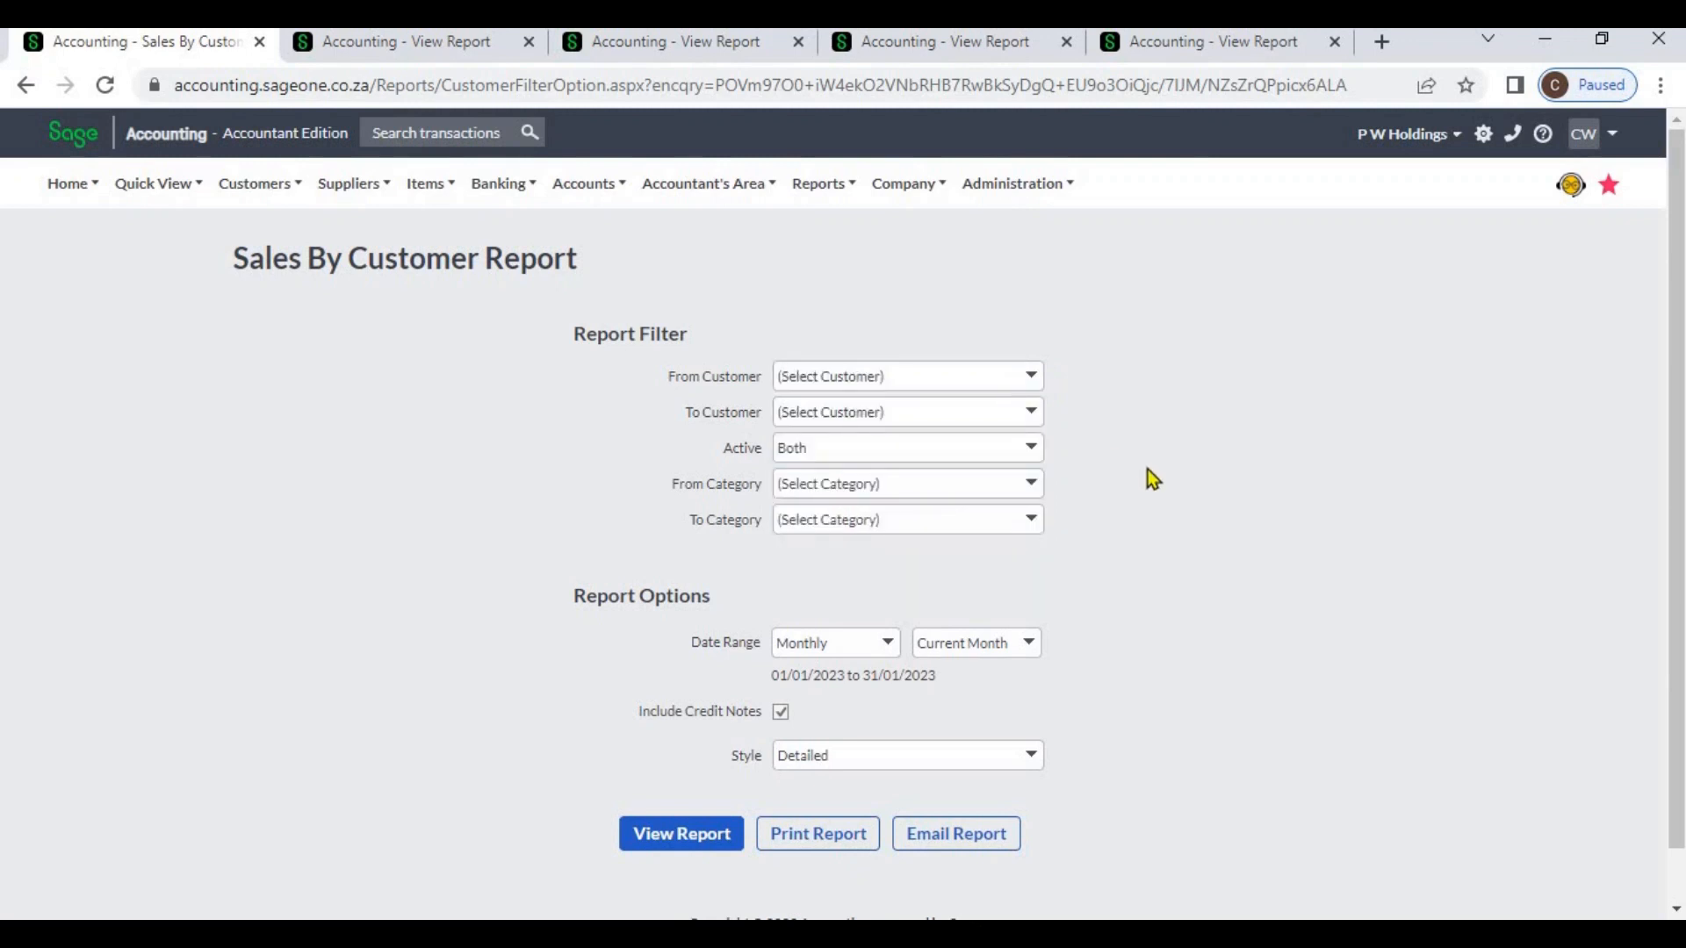
Review the active status choices, try a category range from Foreign to Retail, and reset the category filter
click(1033, 453)
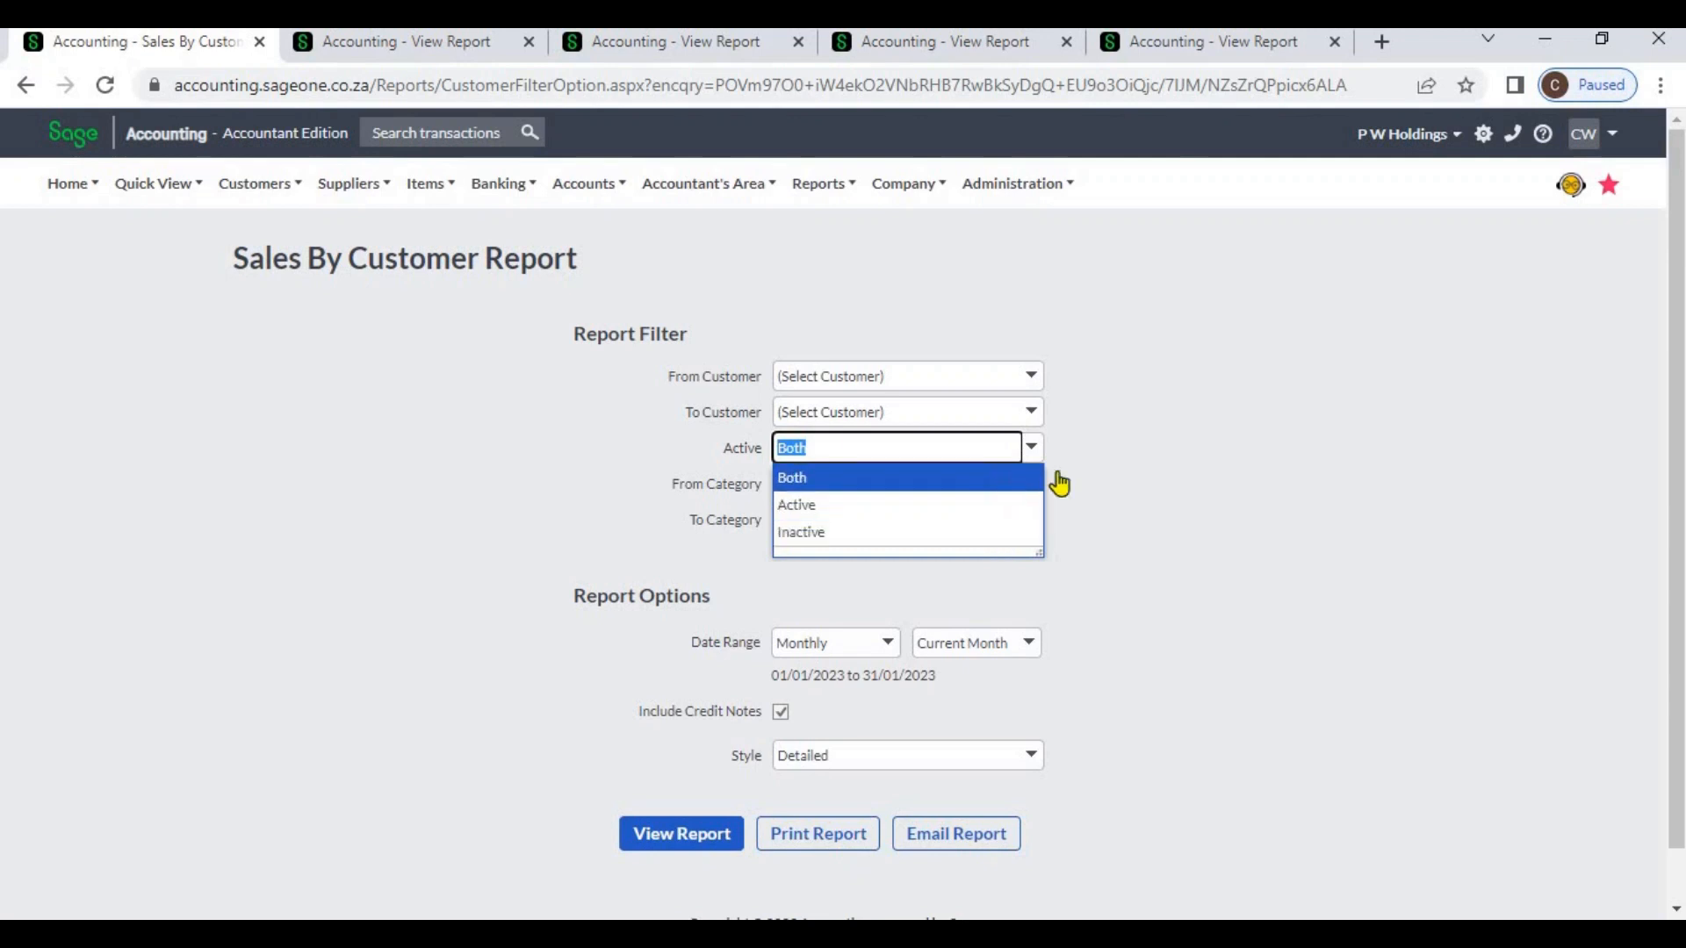
click(1152, 458)
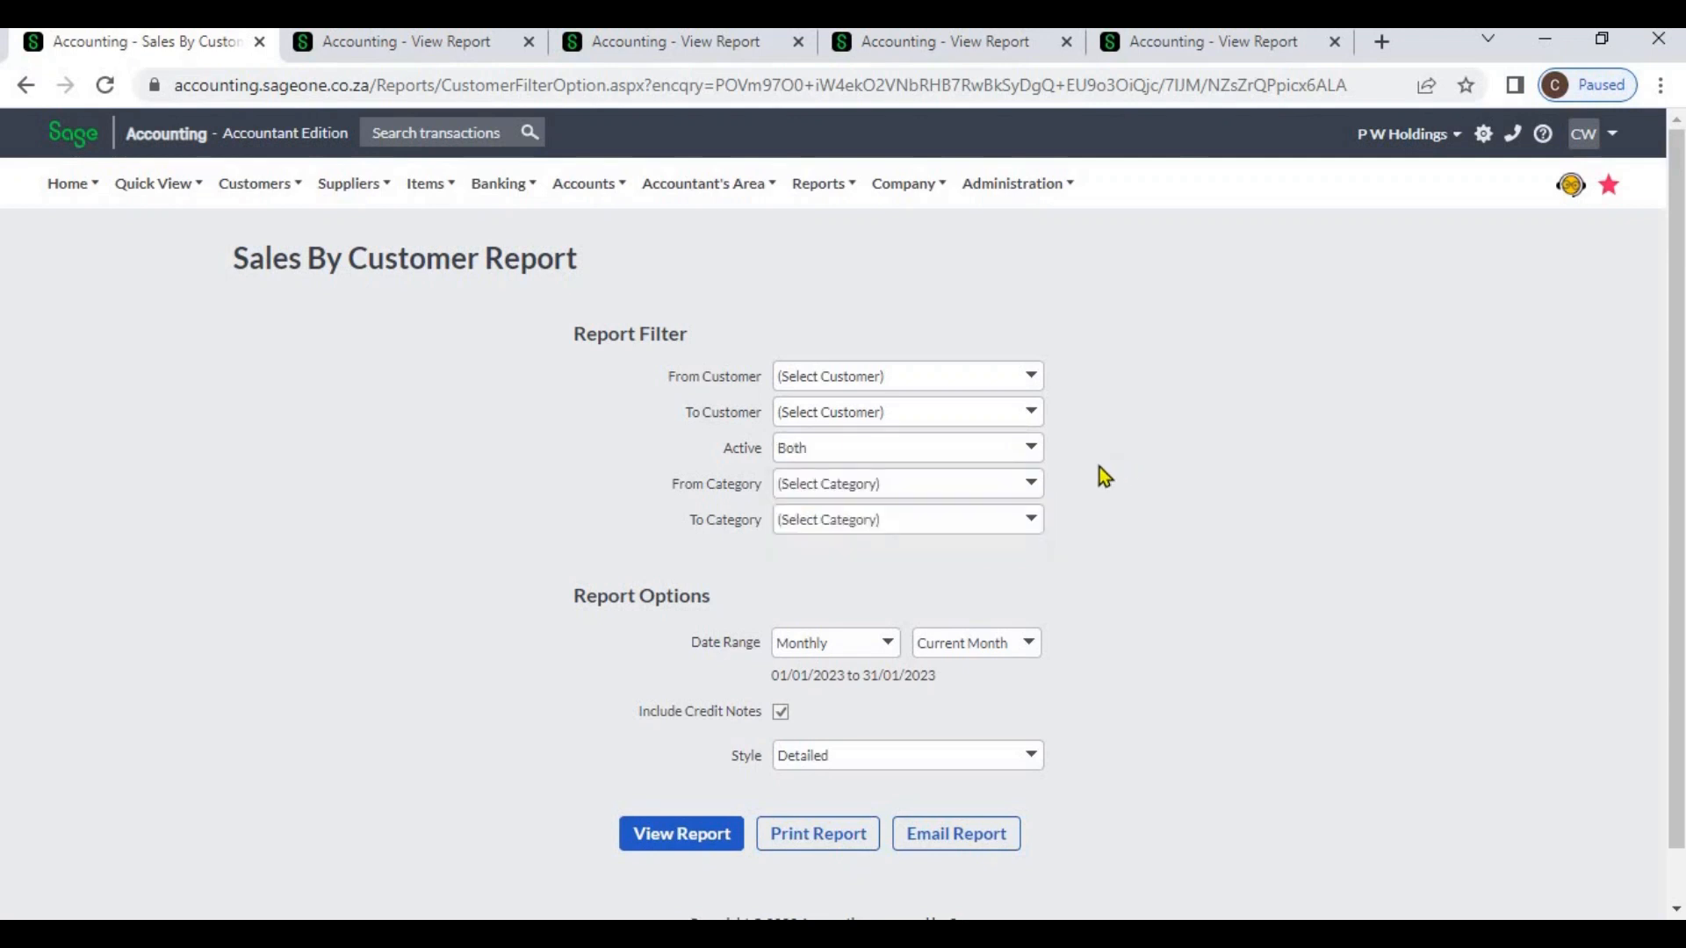
click(1035, 485)
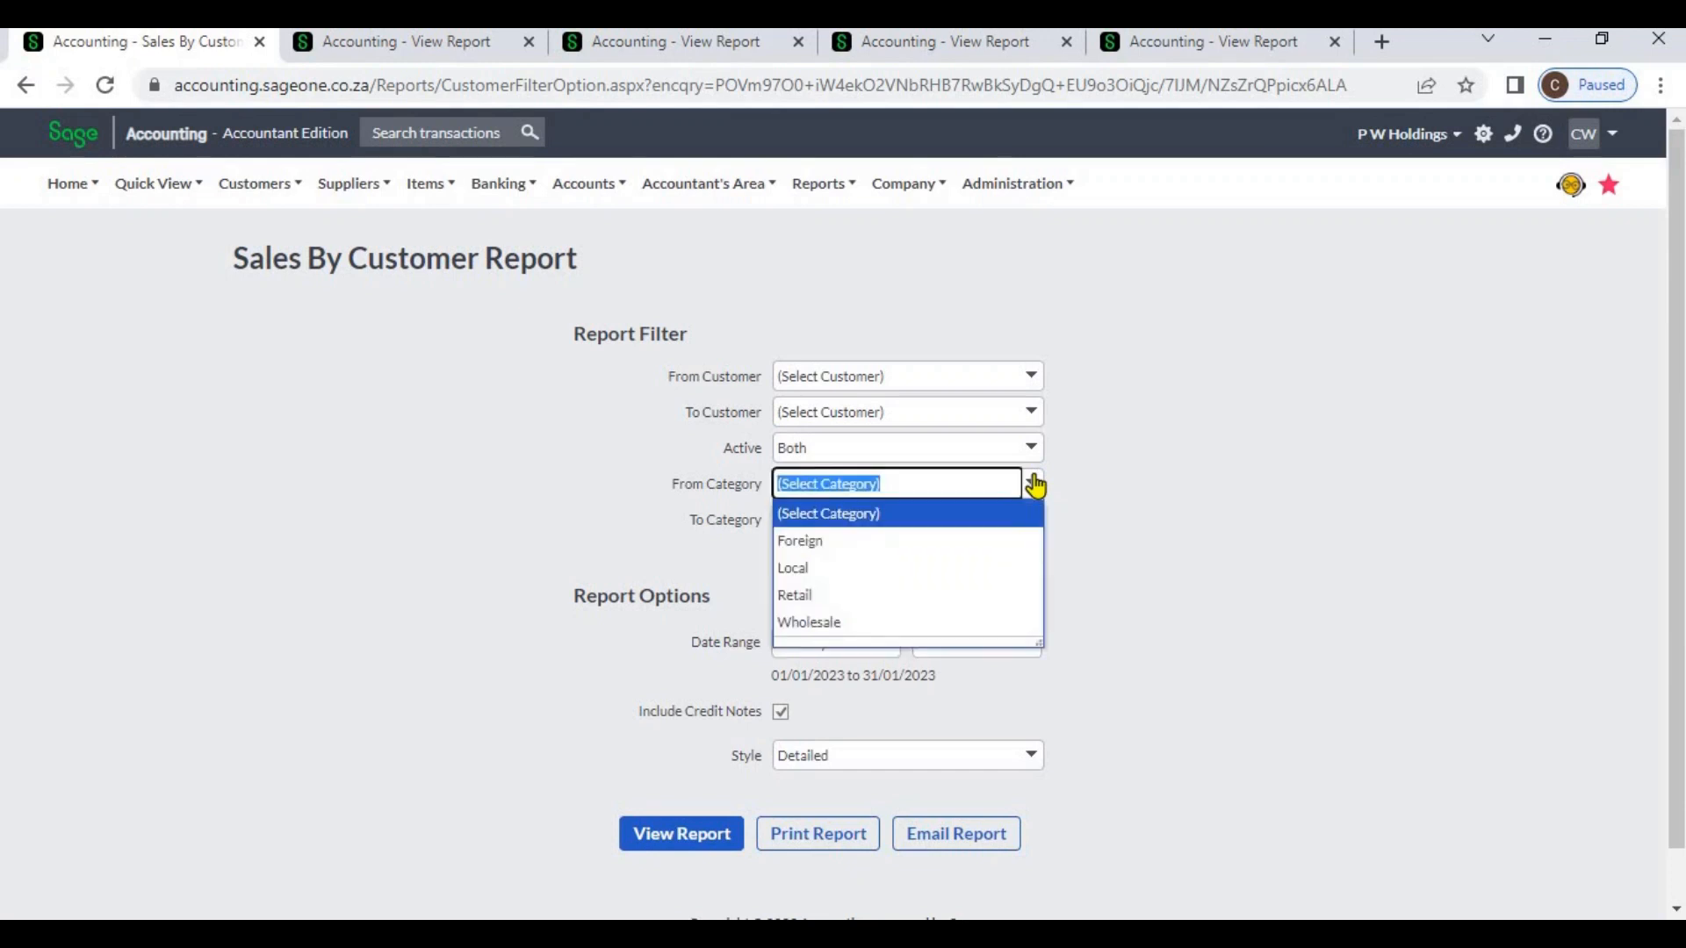
click(1009, 539)
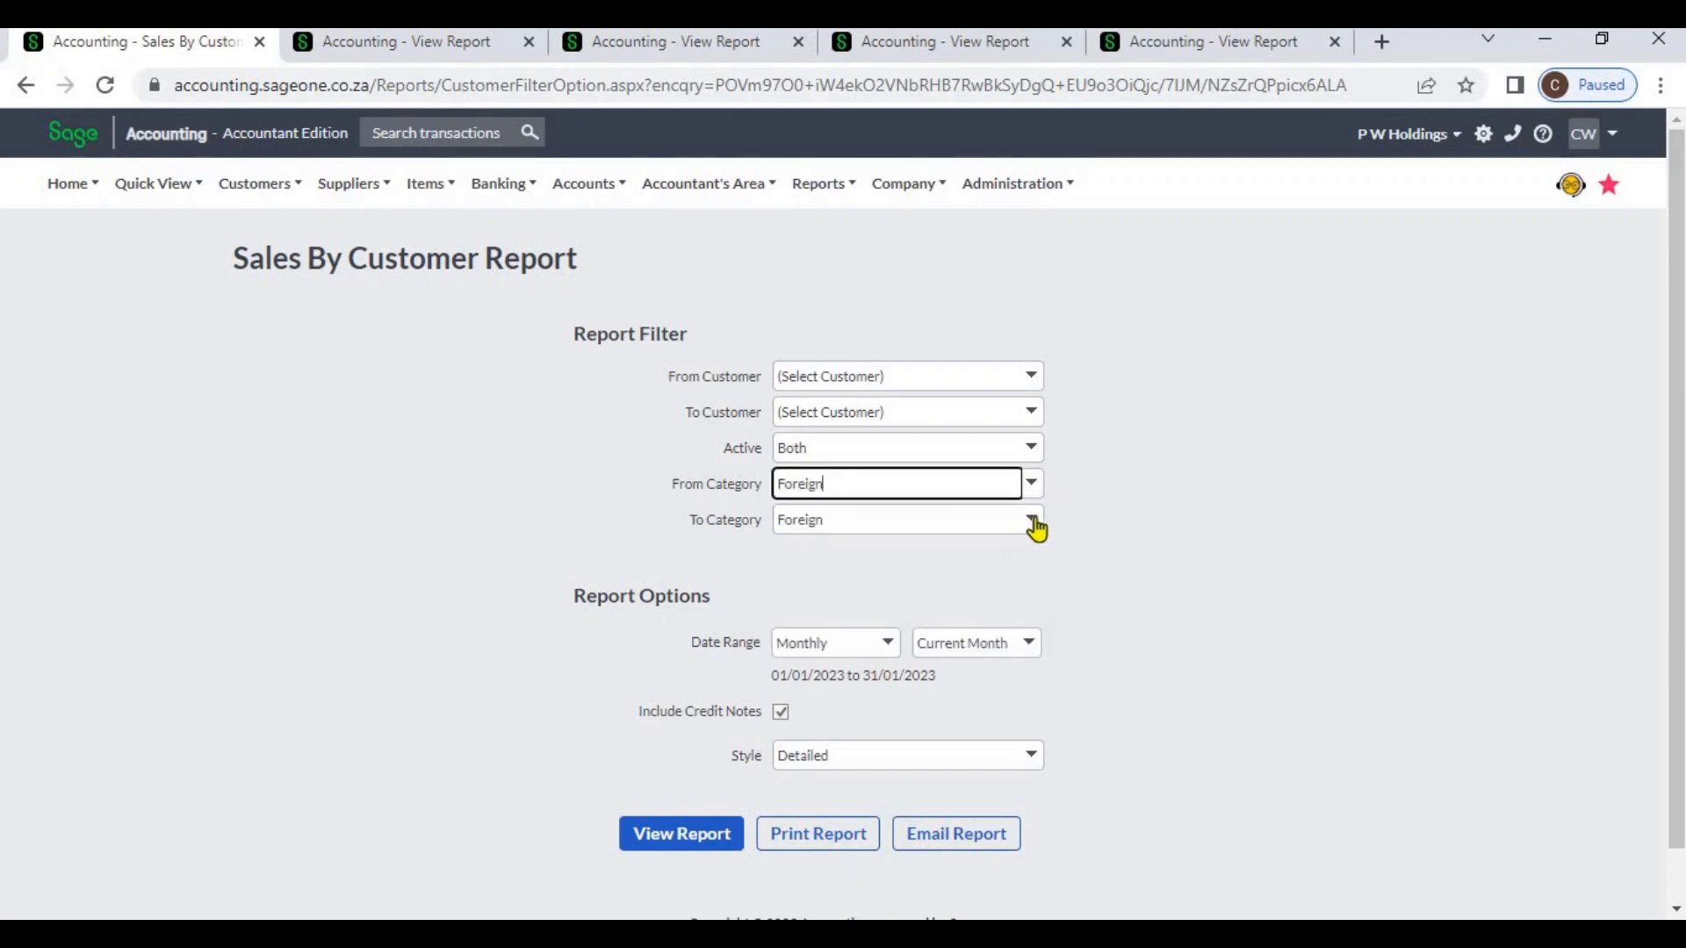
click(1034, 521)
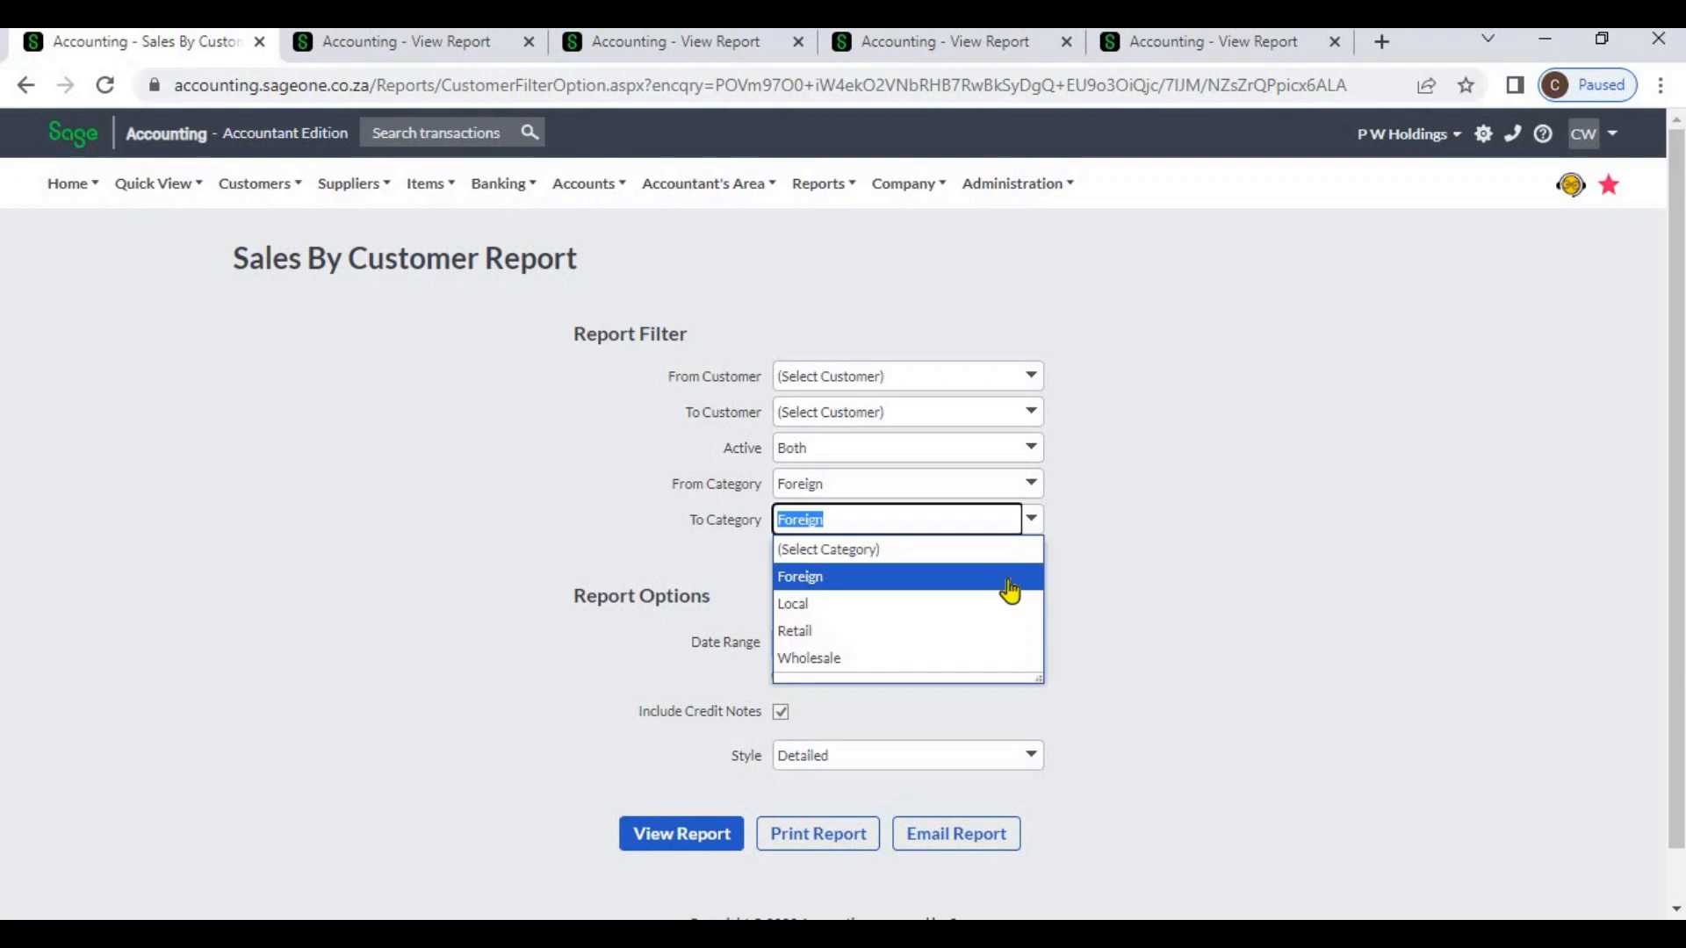
click(993, 630)
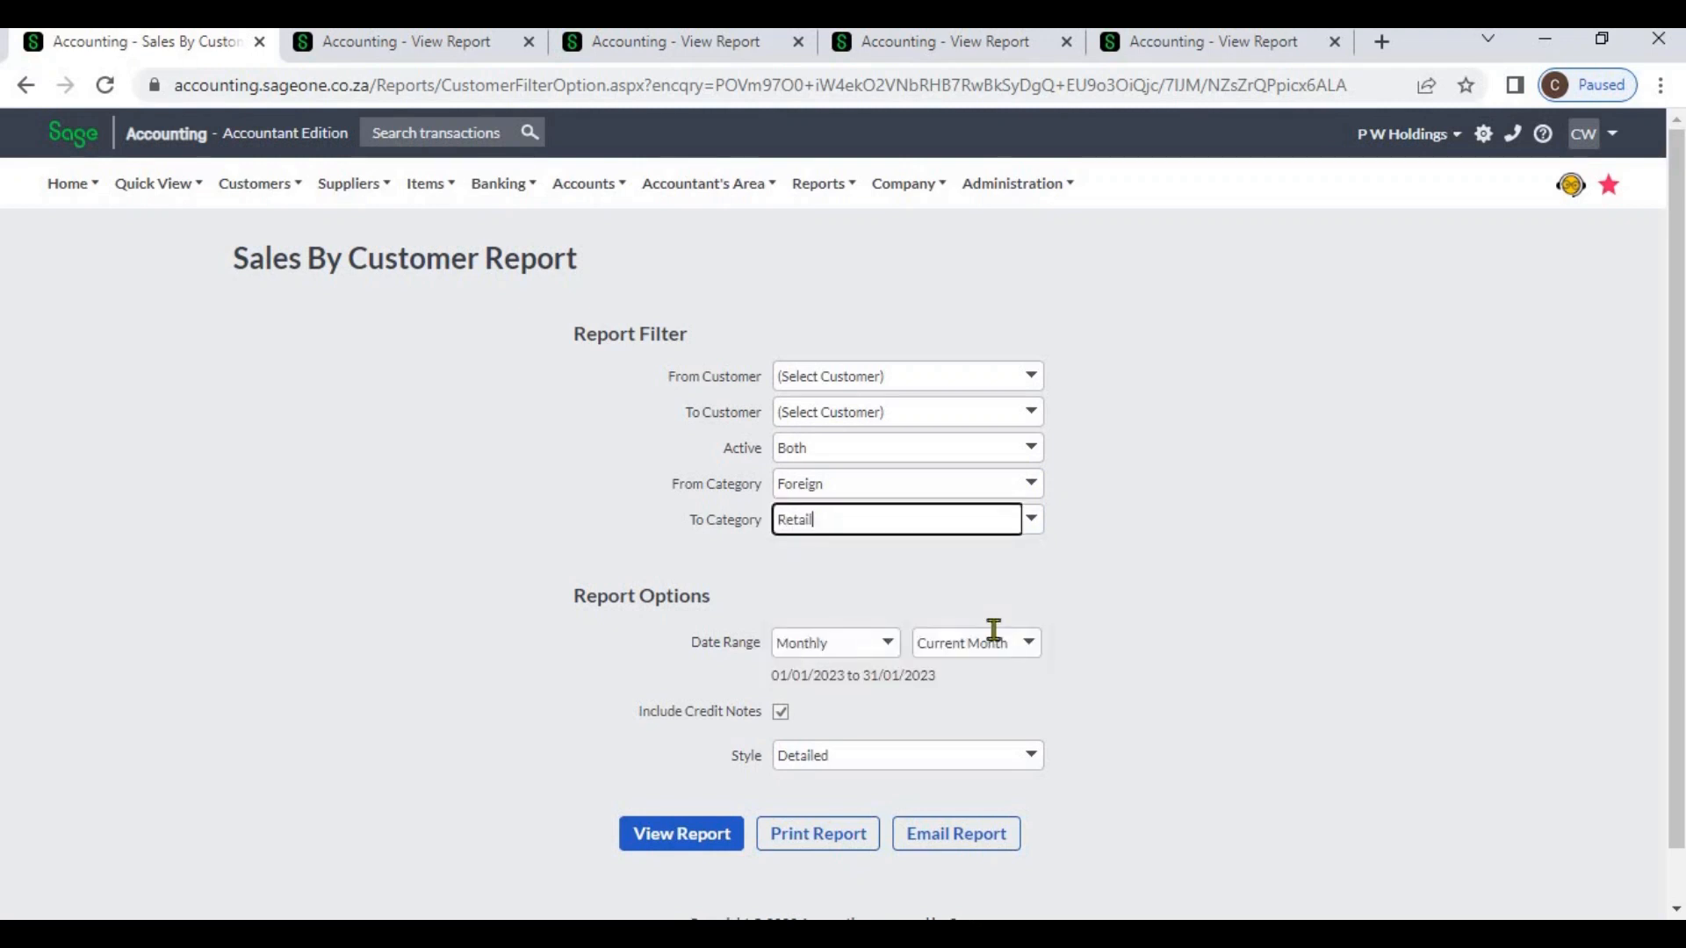
click(1034, 493)
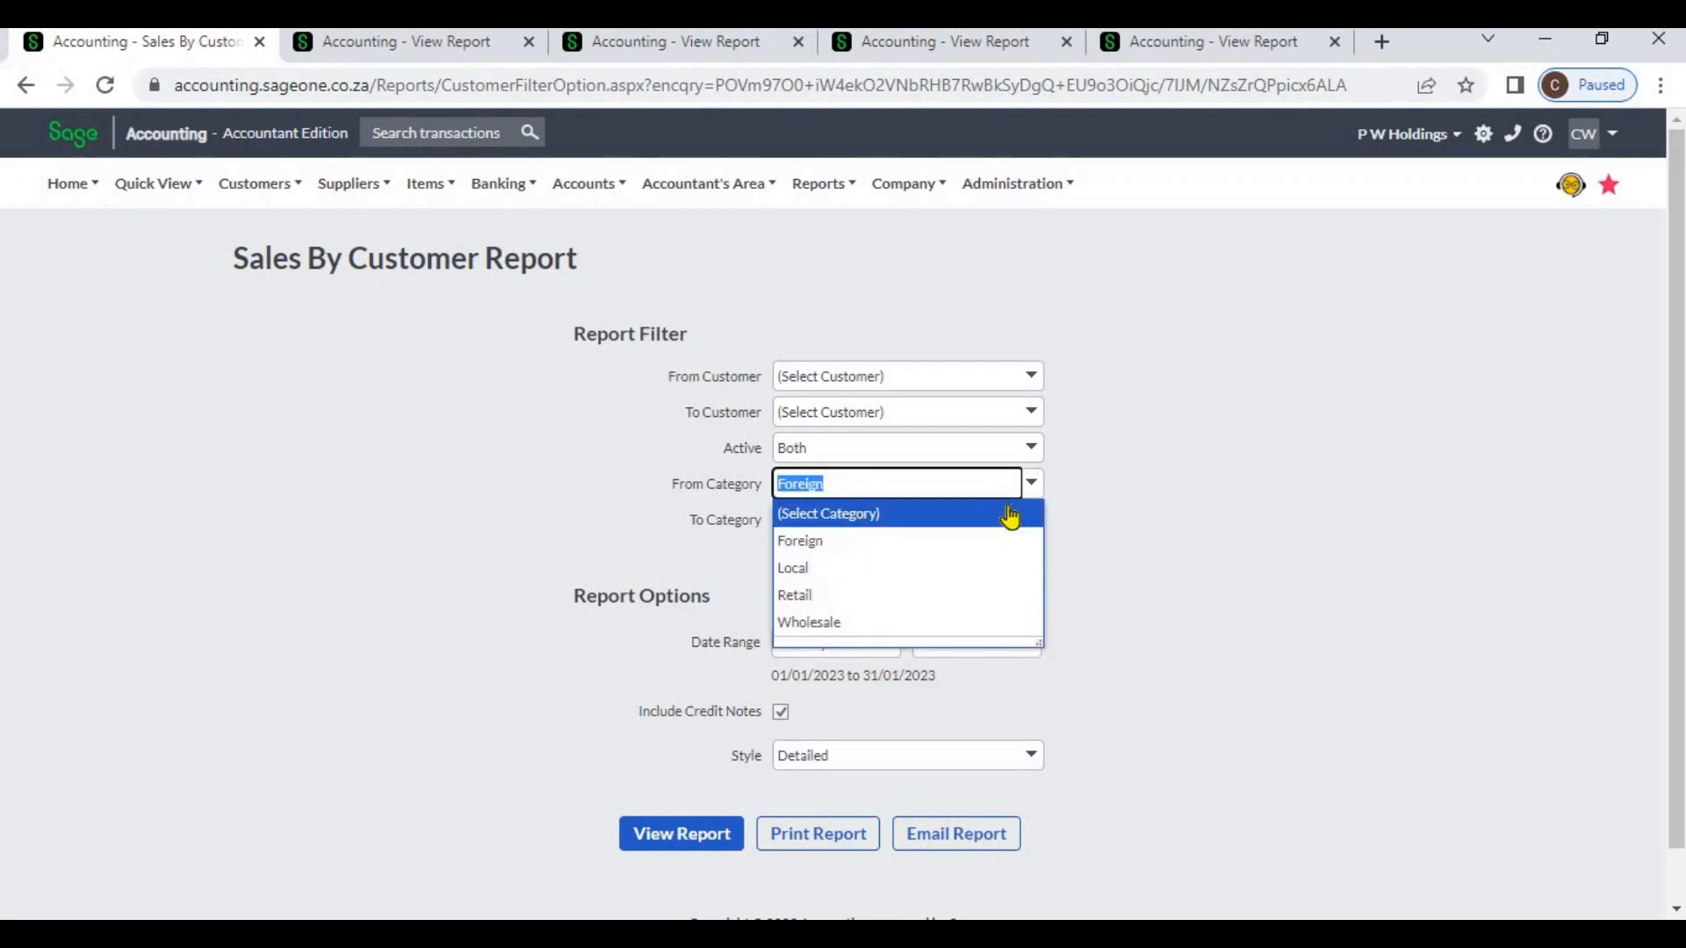
click(1010, 513)
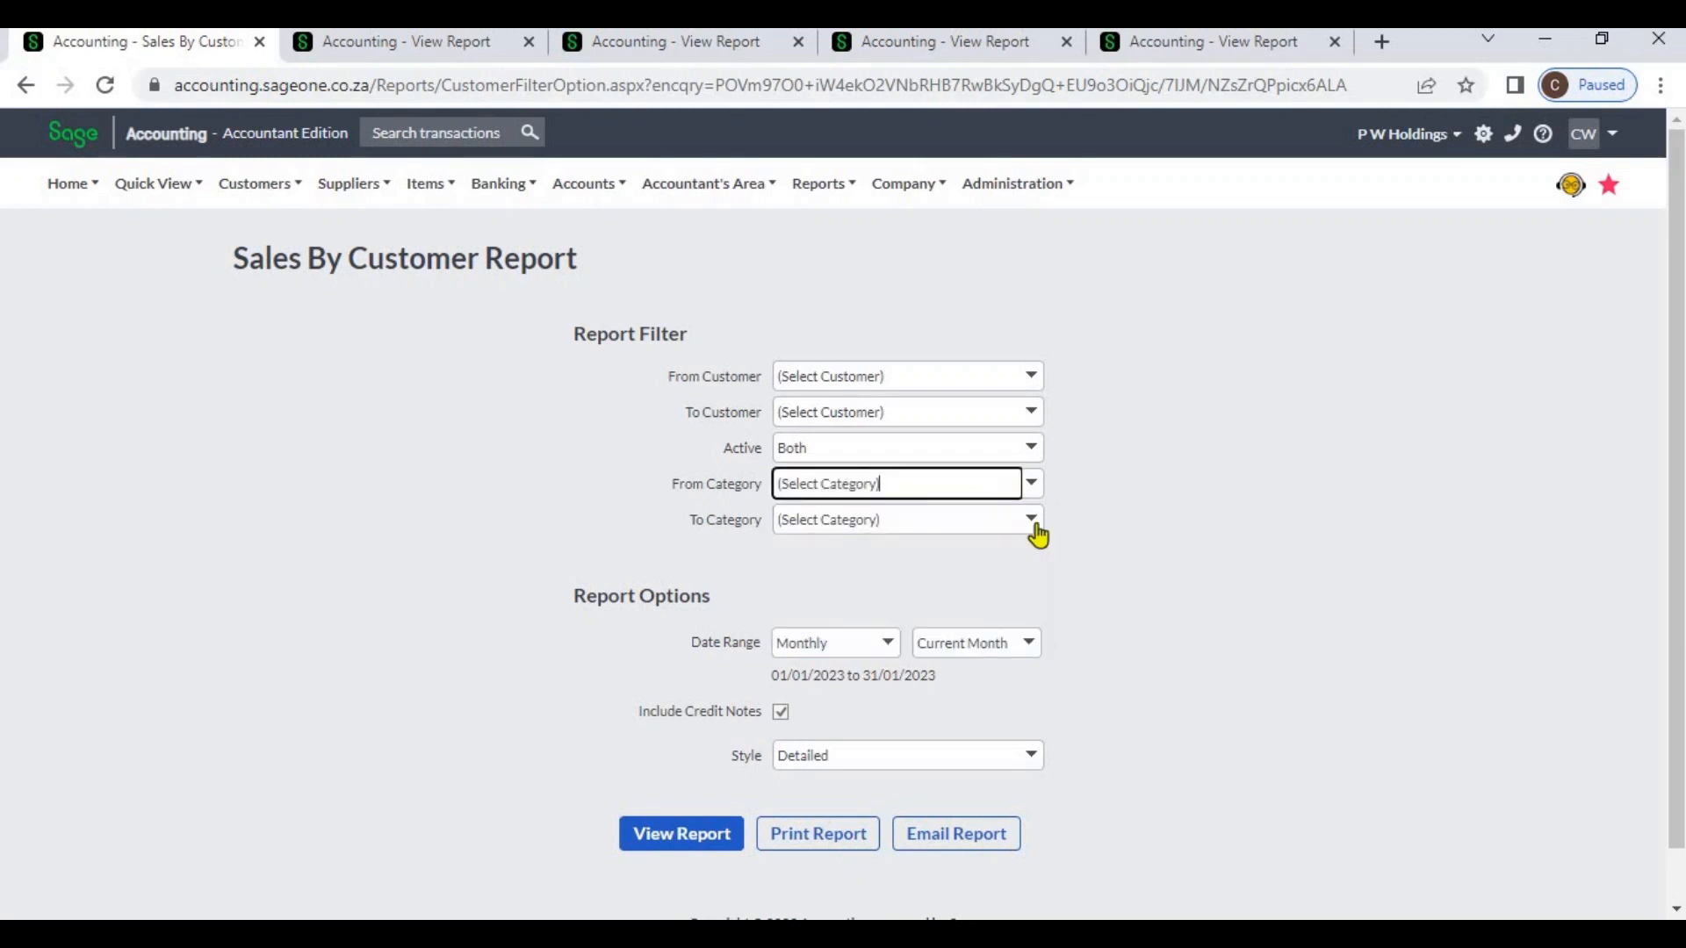
click(1121, 547)
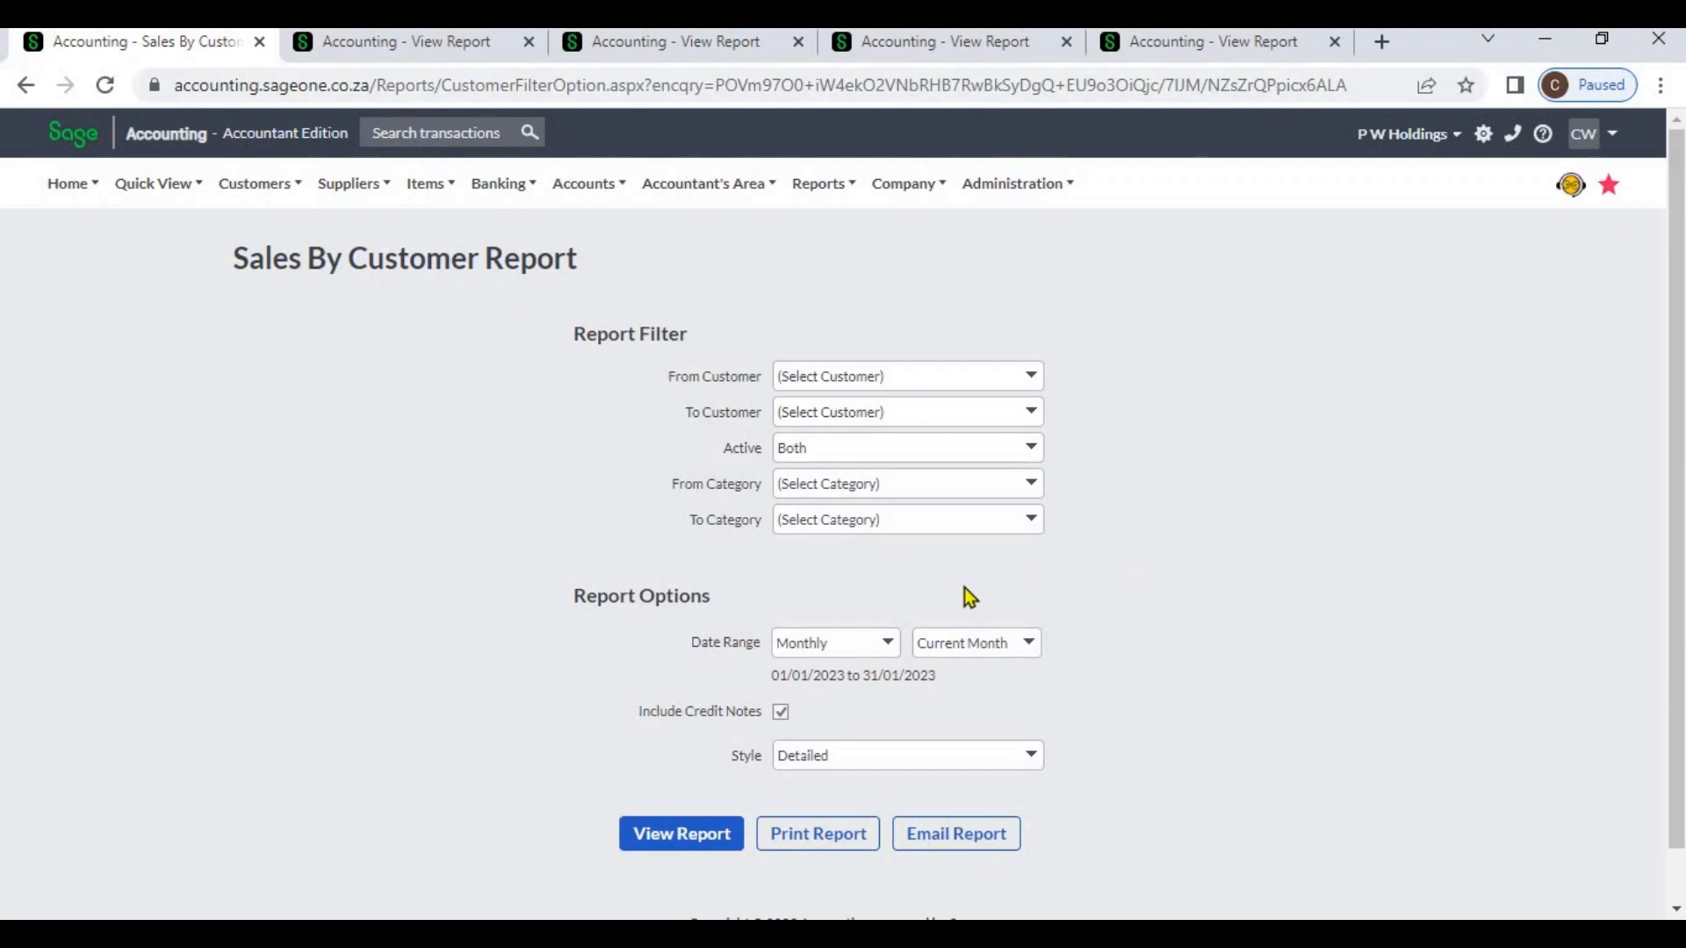
Set the report's date range to custom dates from 04/01/2023 to 11/01/2023
click(889, 648)
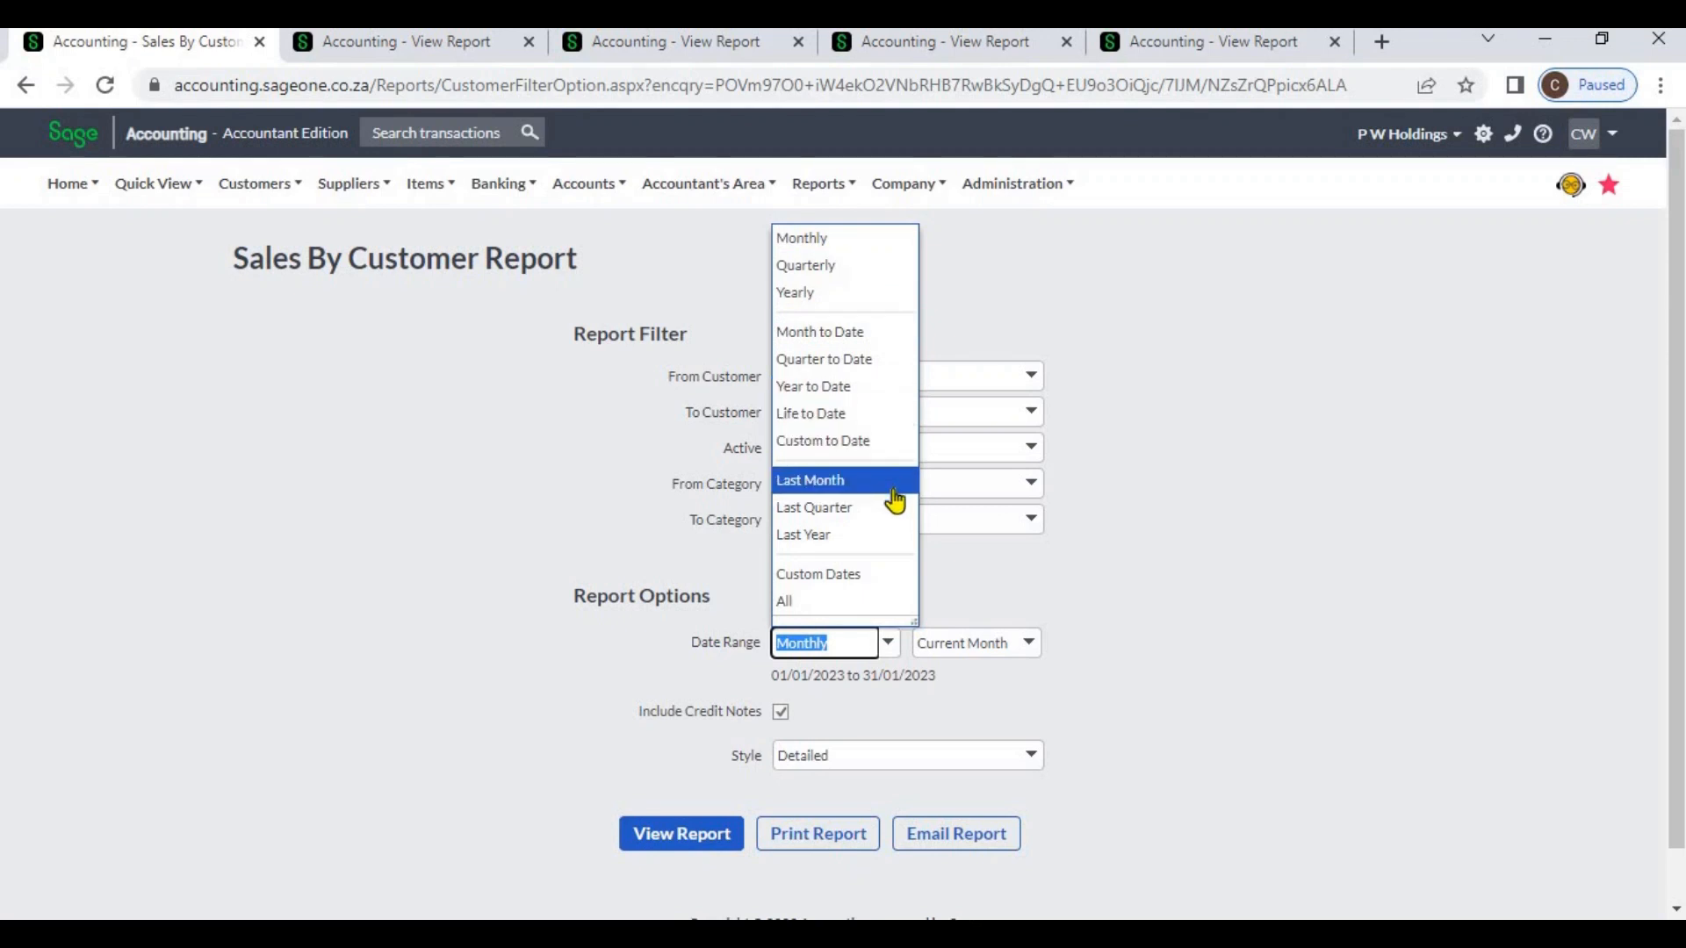
click(883, 572)
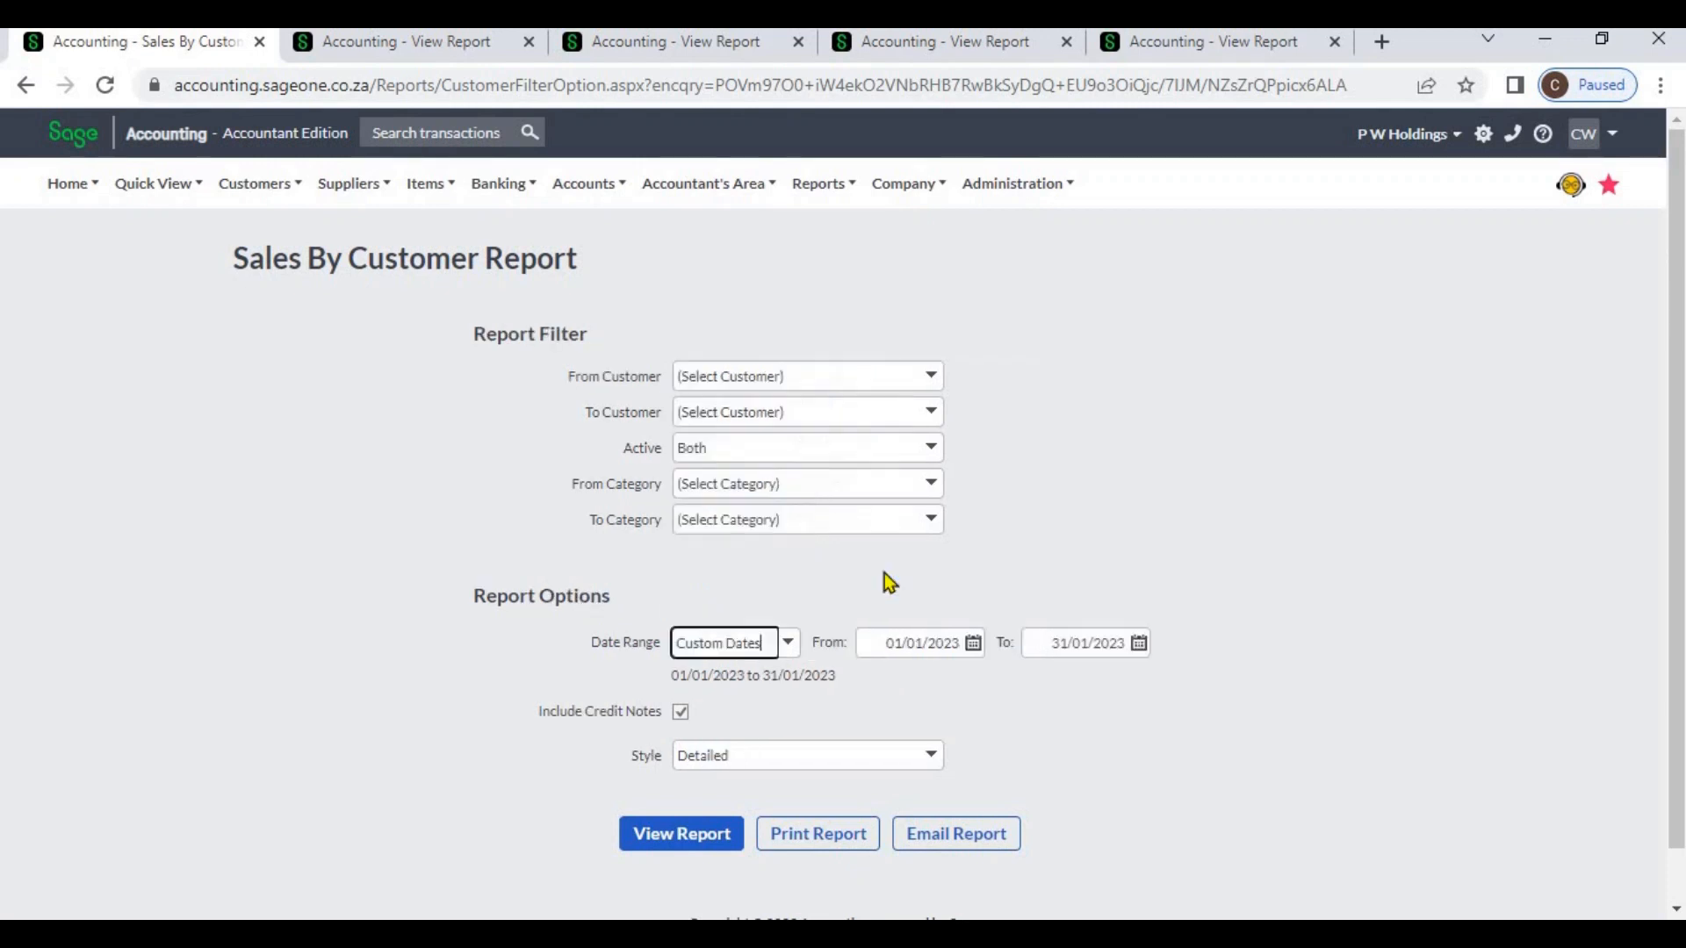
click(975, 644)
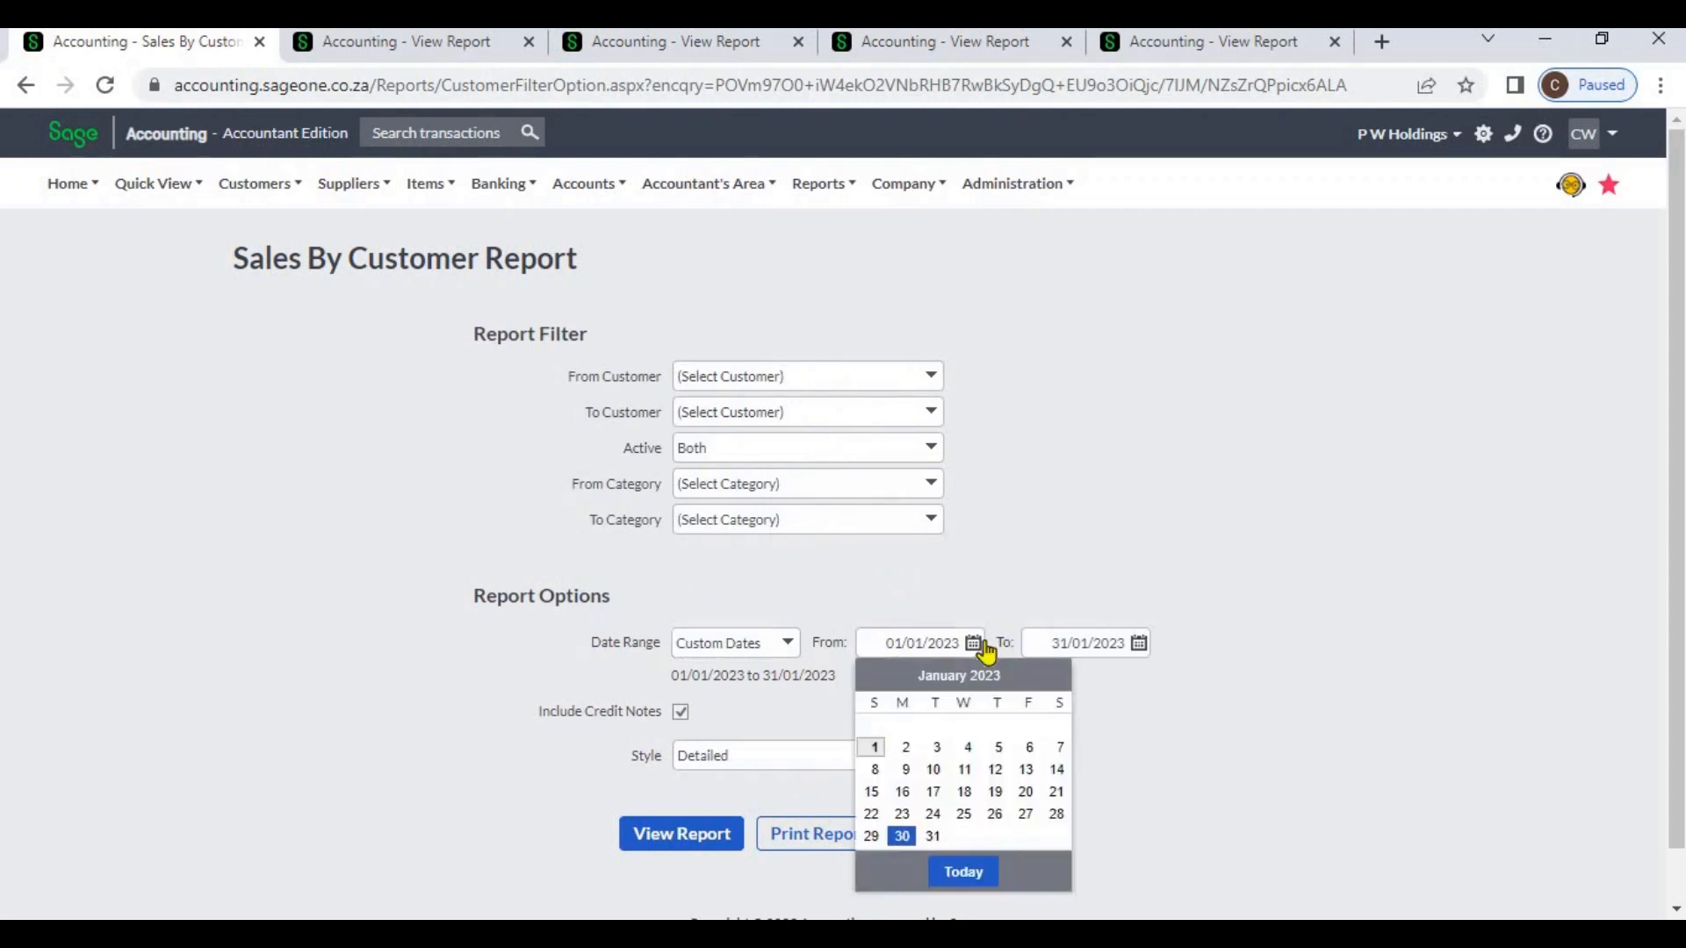
click(970, 745)
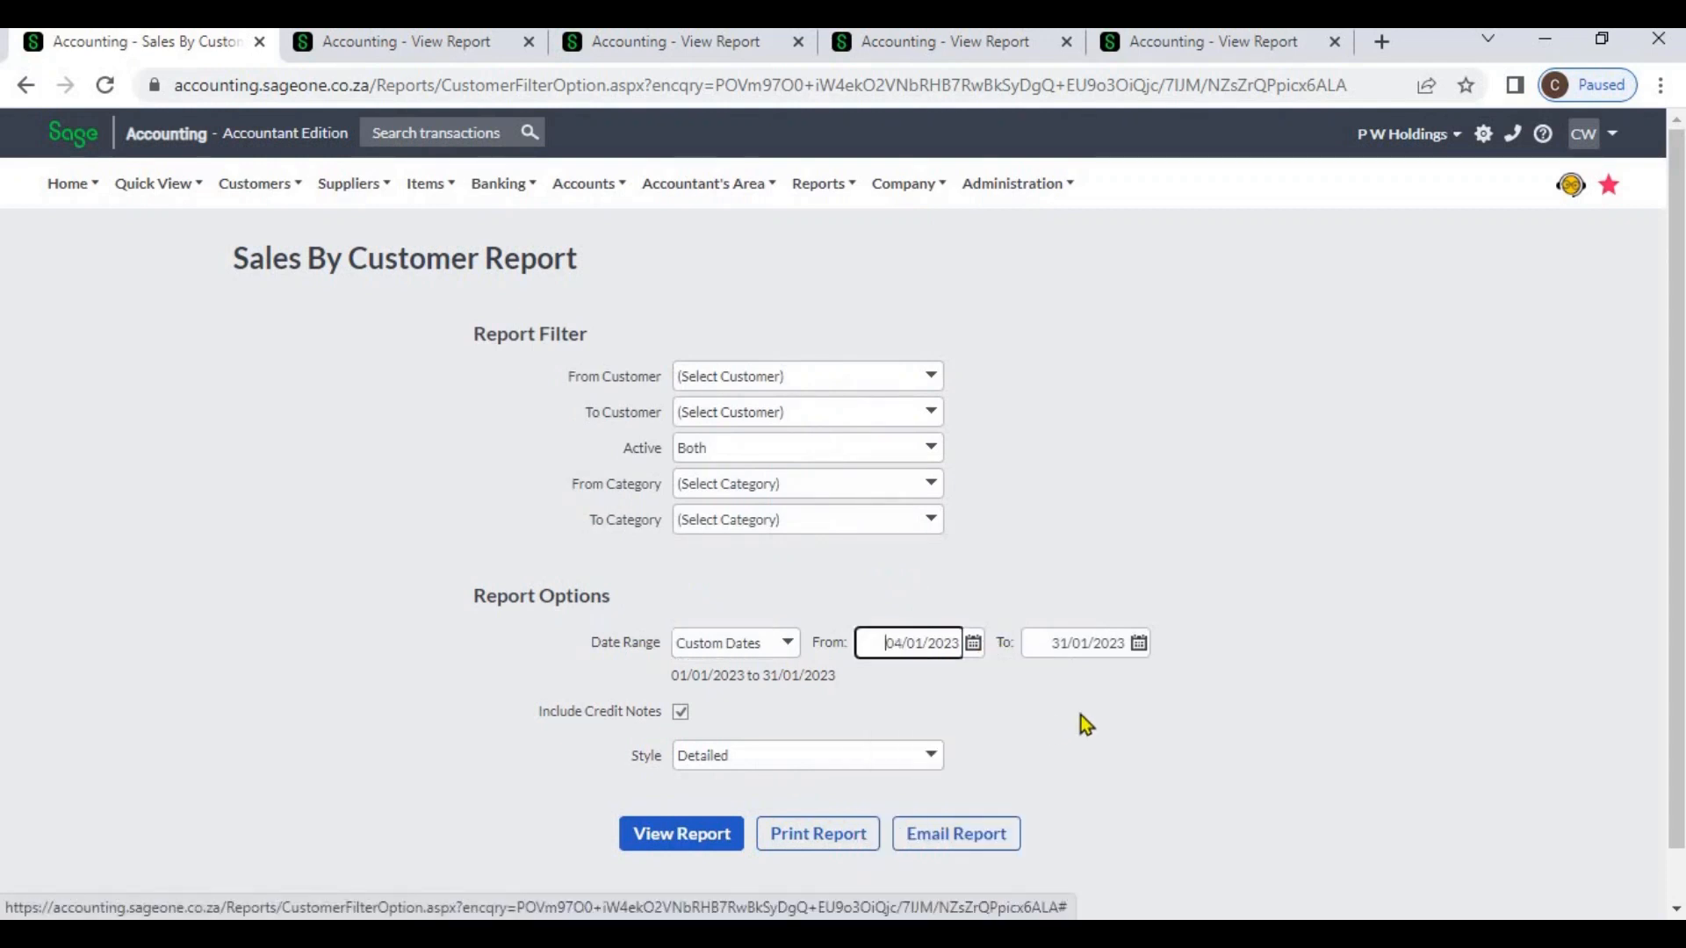
click(1139, 645)
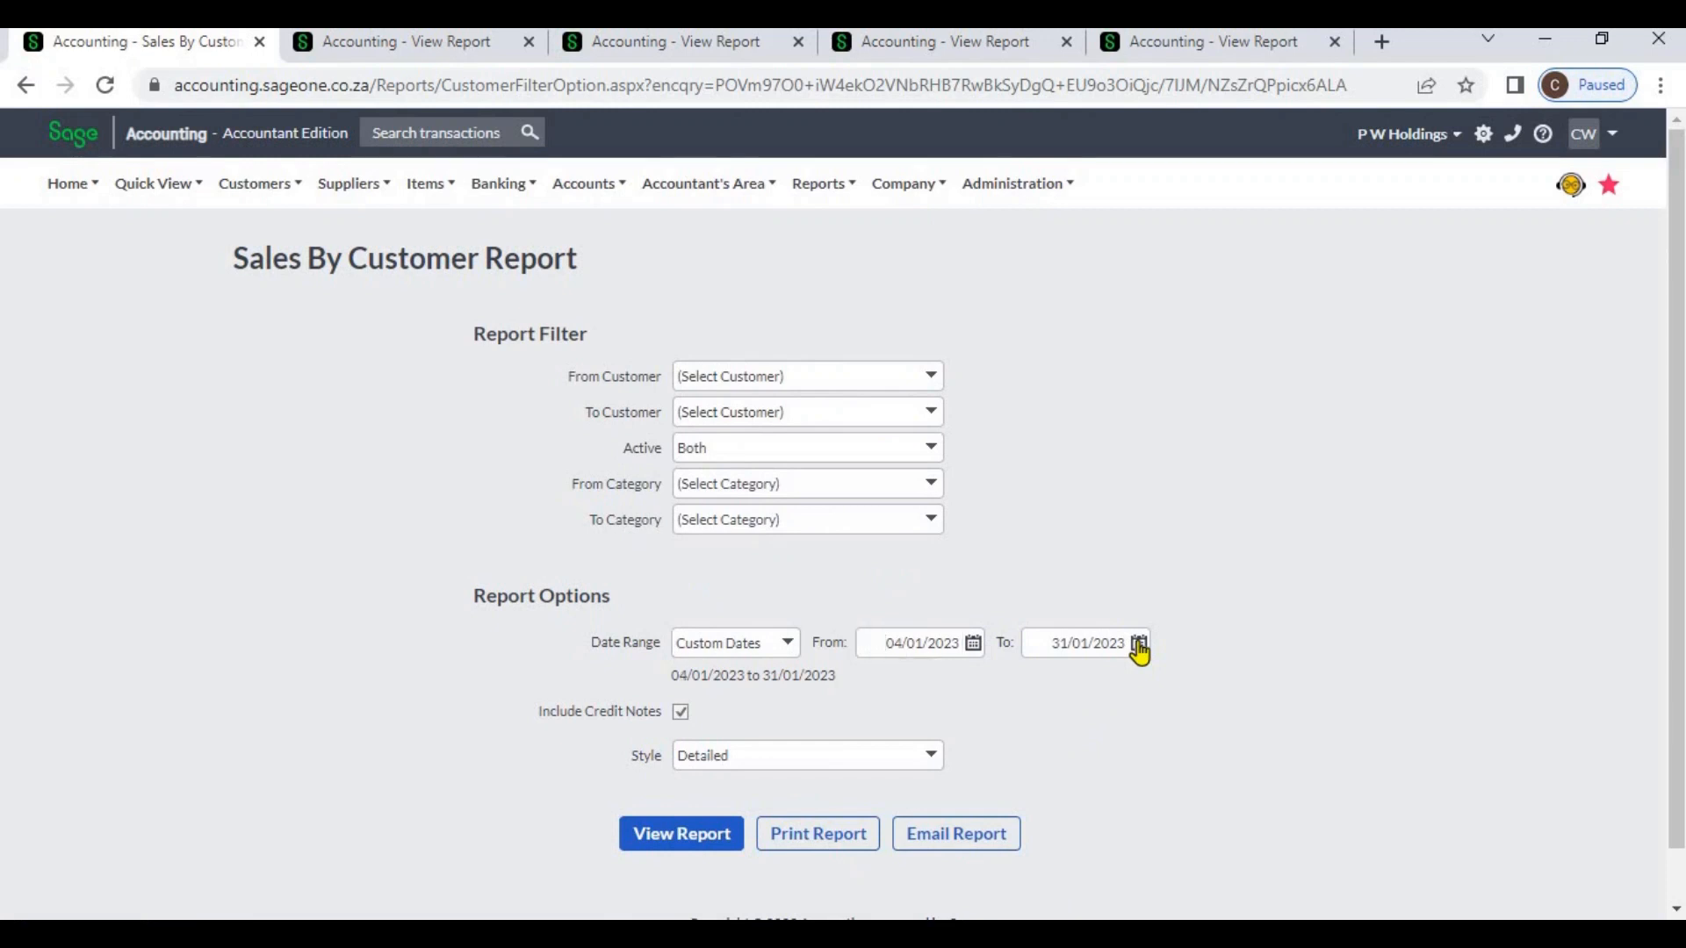
click(1133, 770)
Set the report's date range to All and check the period it covers
click(790, 647)
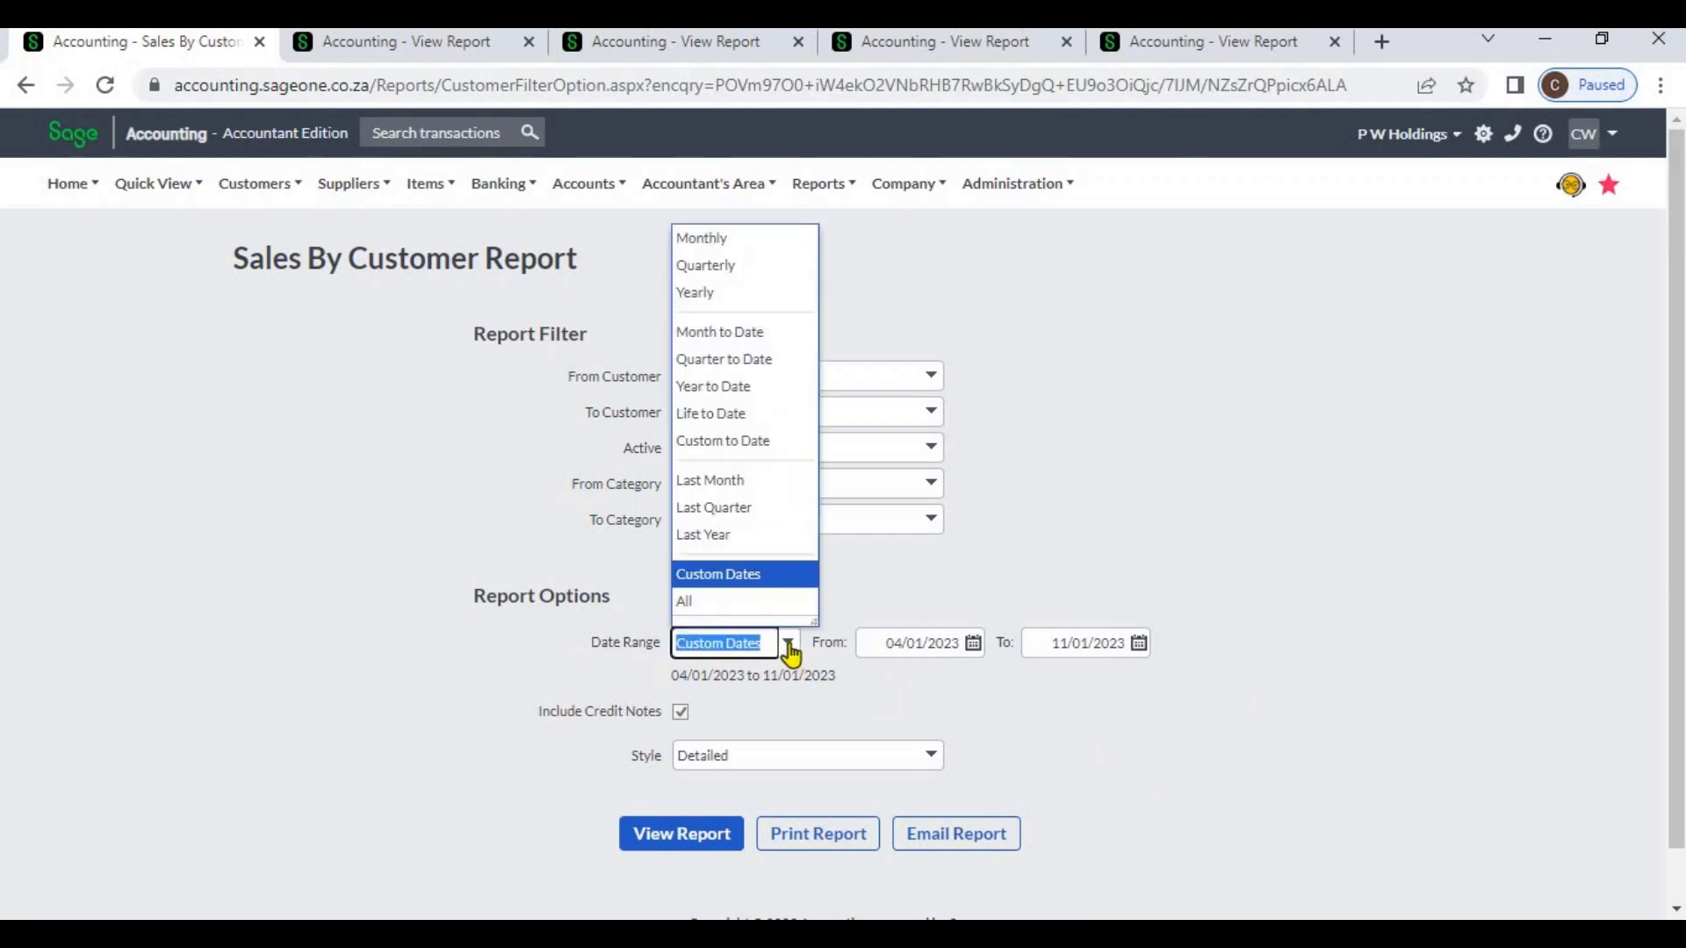
click(764, 606)
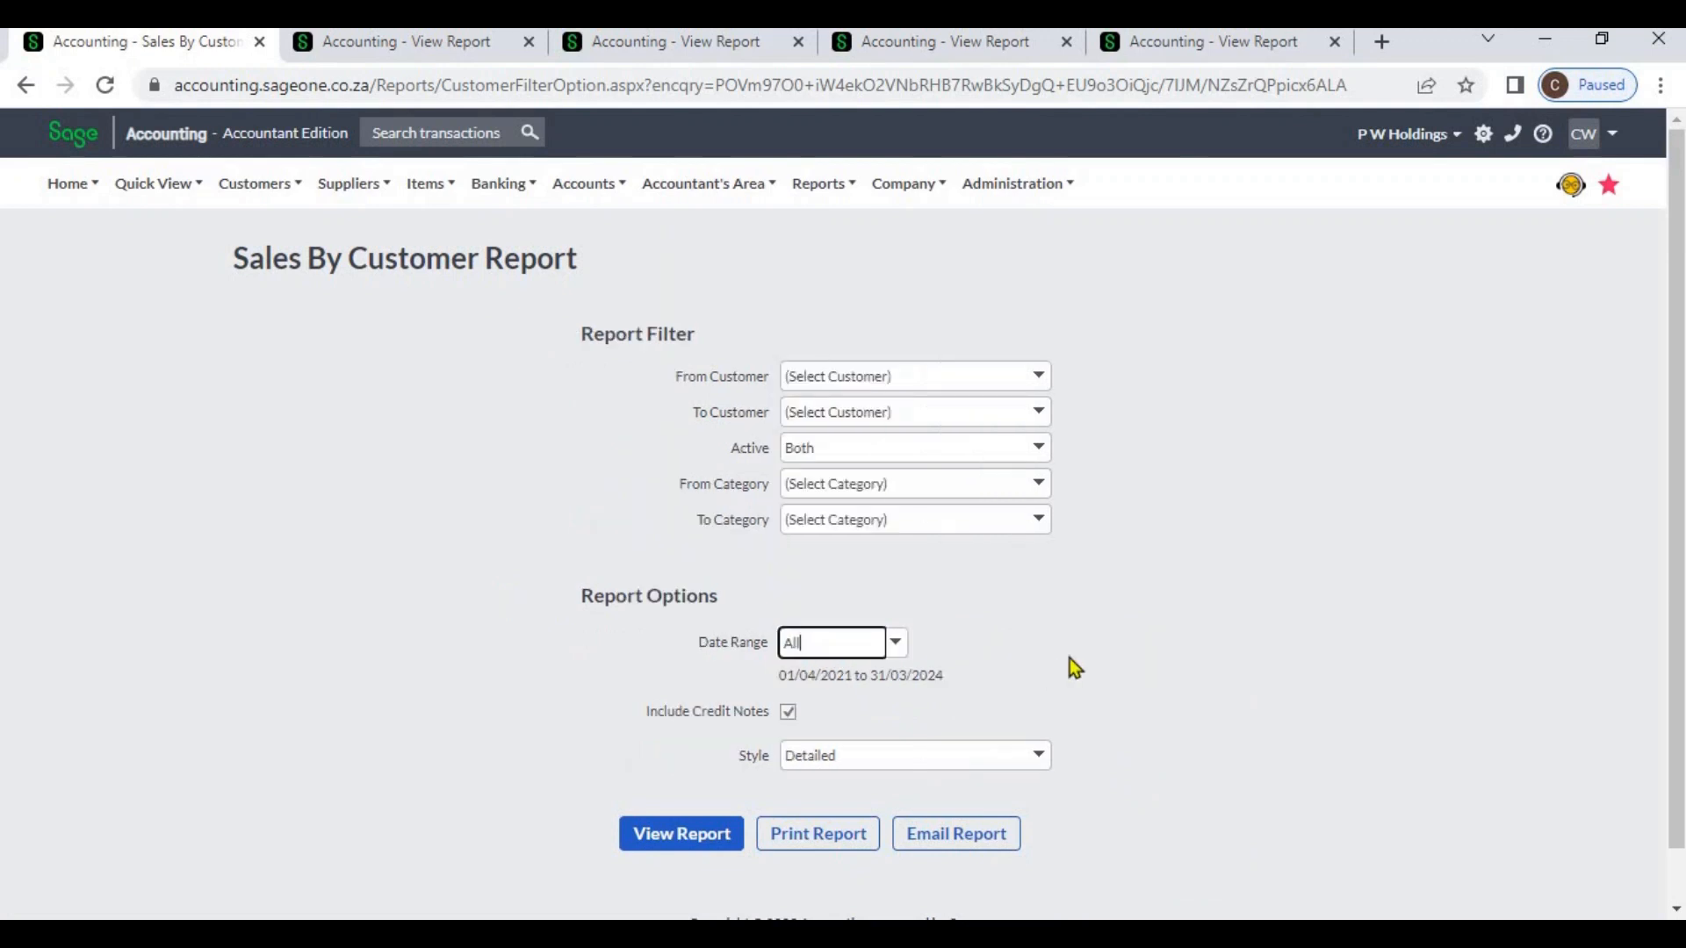
click(1070, 657)
drag(780, 674, 982, 674)
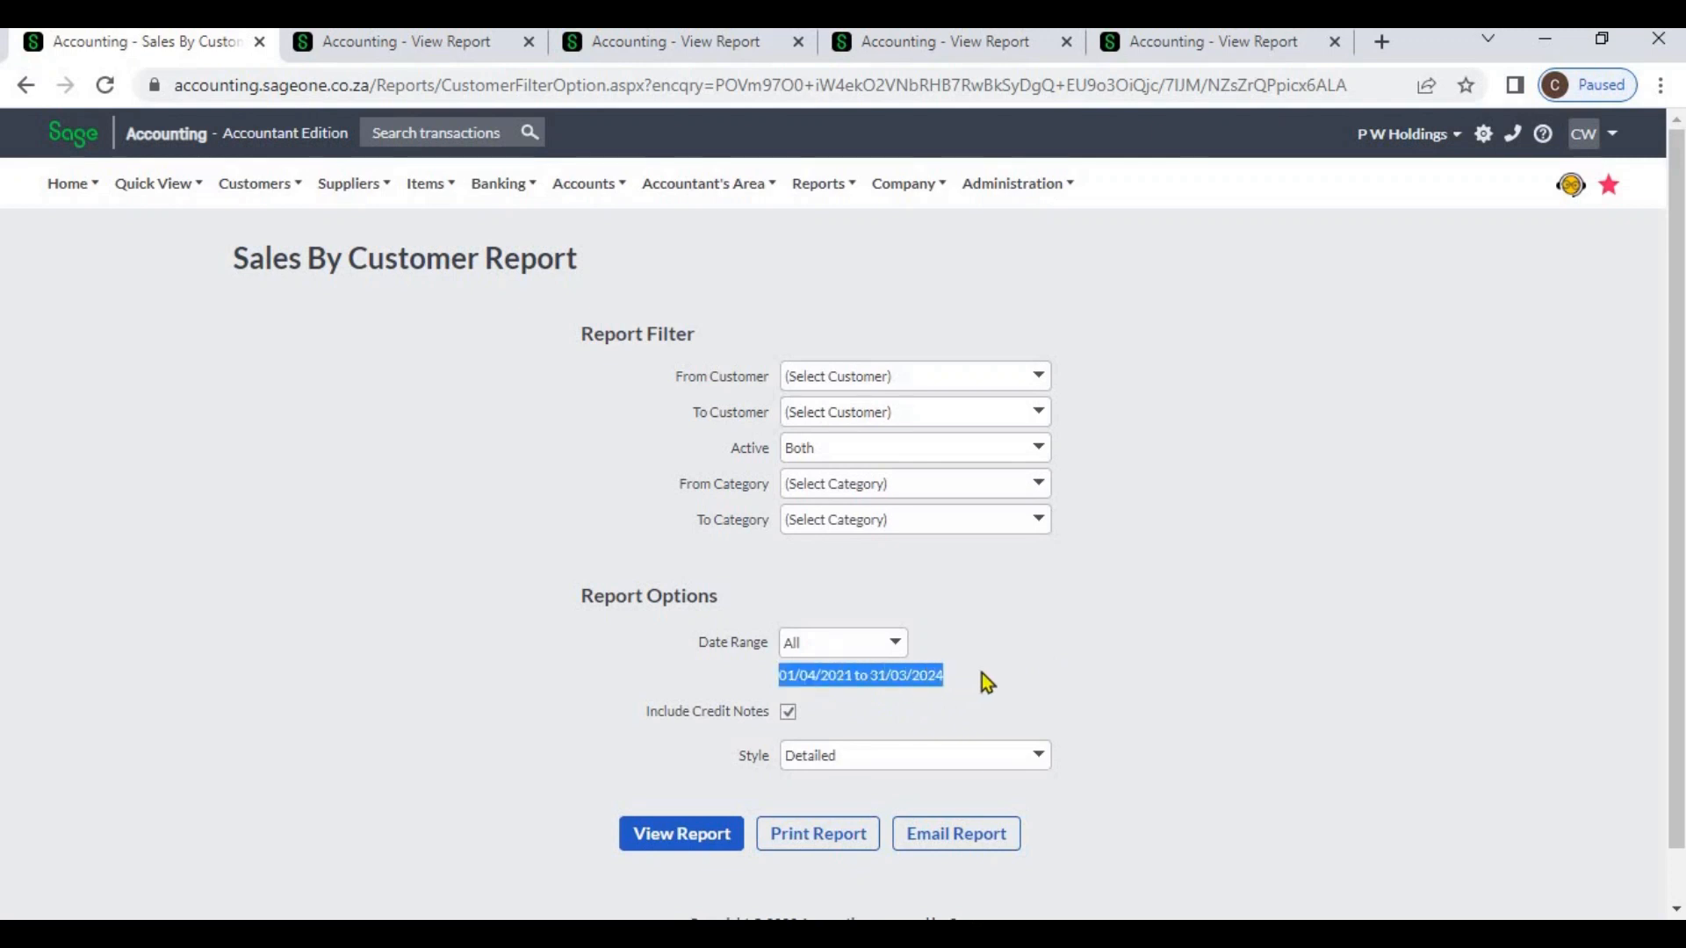
click(982, 672)
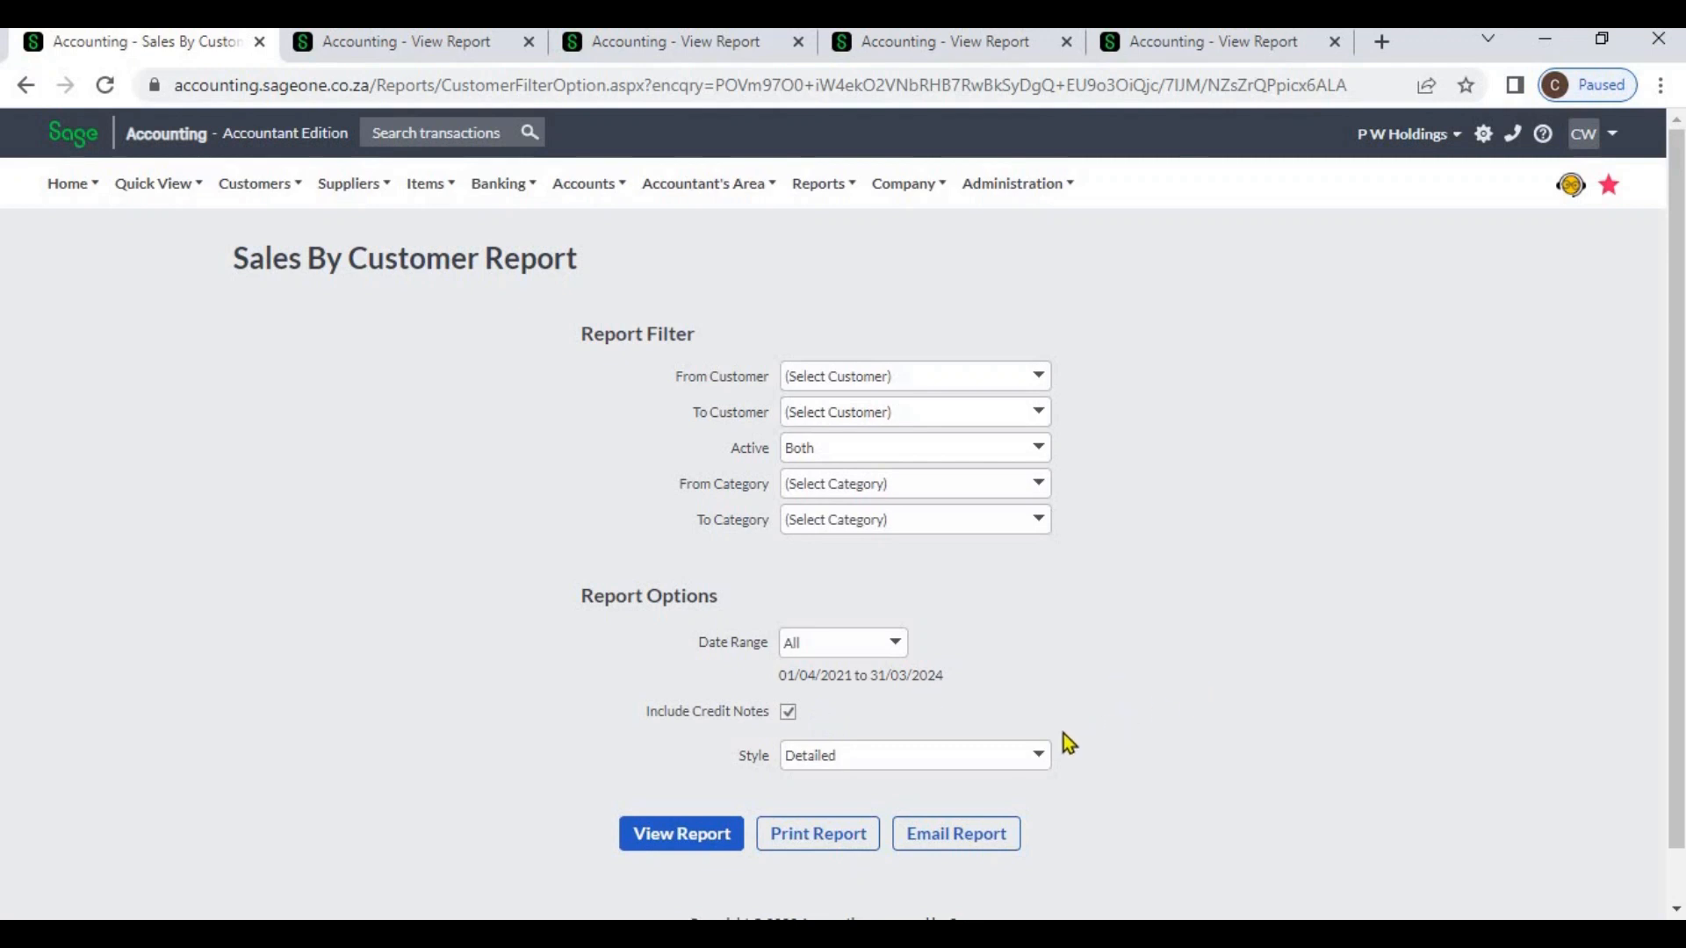
Review the report style choices and set the style to Summary
click(1041, 758)
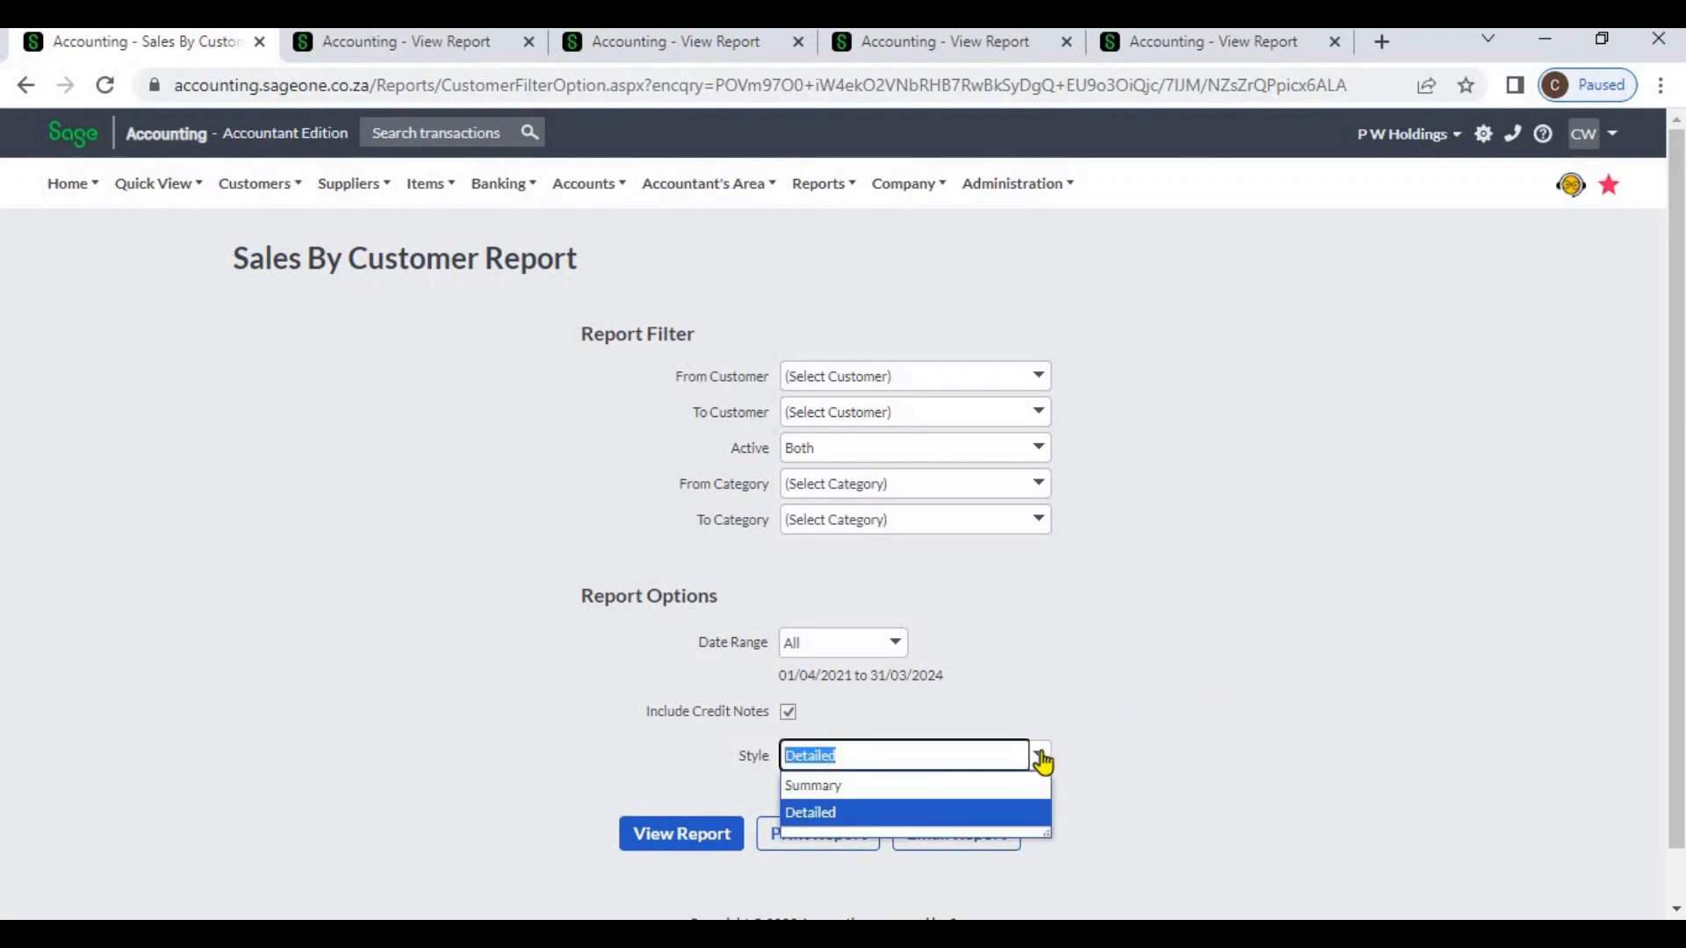
click(1110, 678)
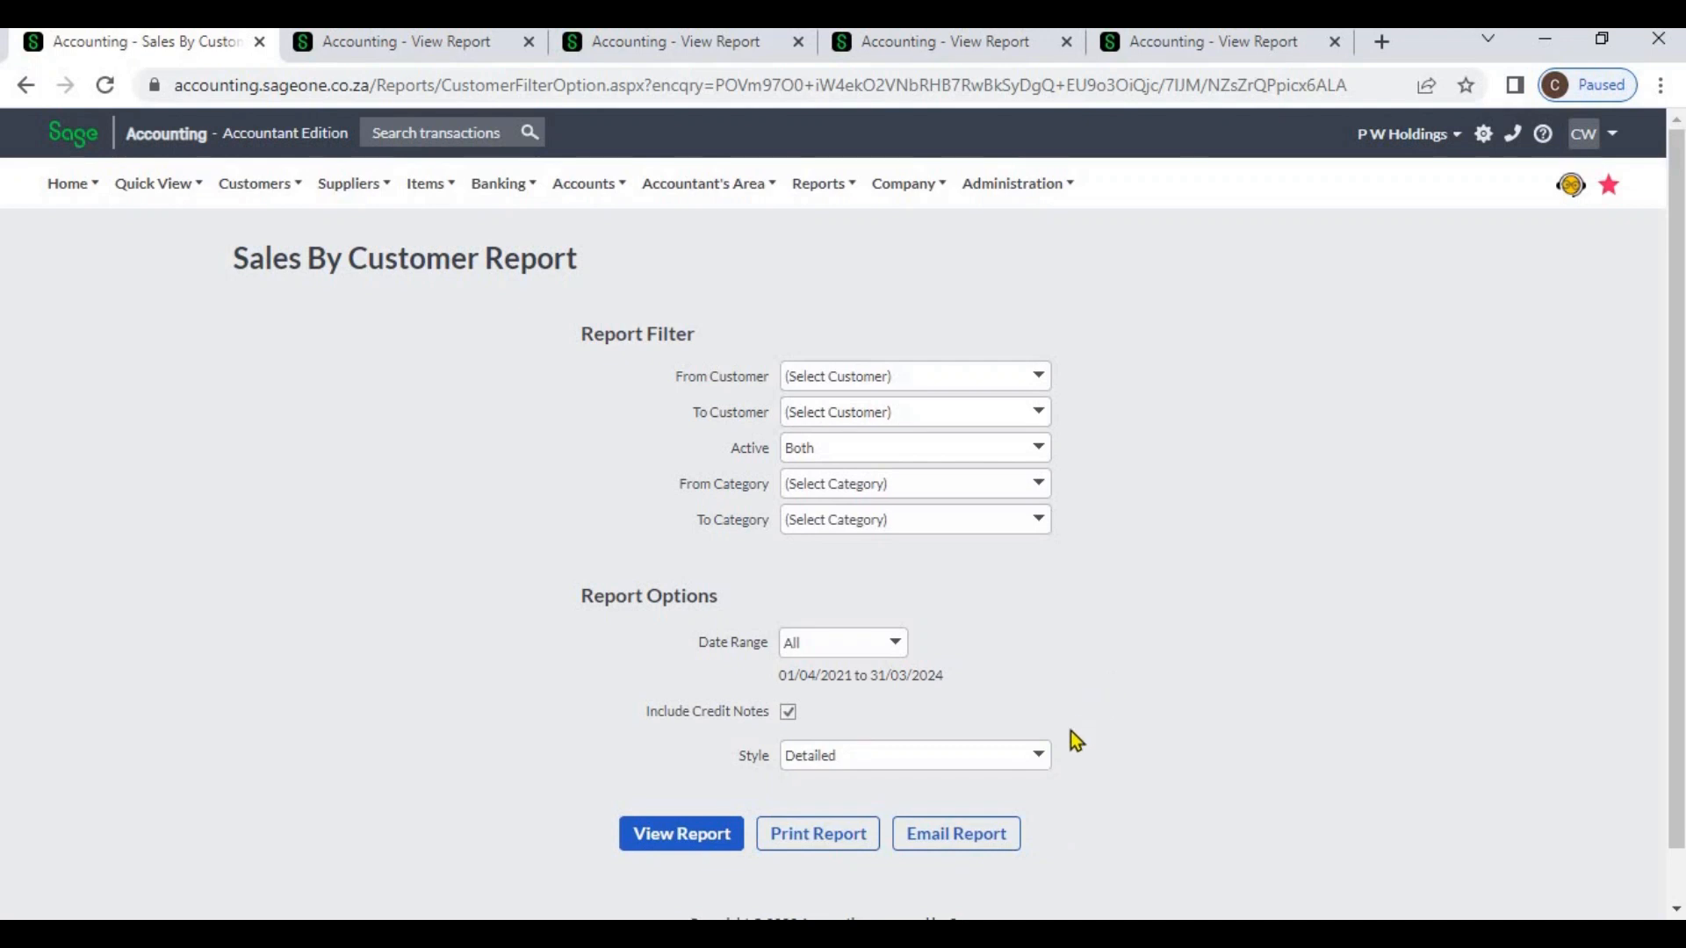
click(1047, 760)
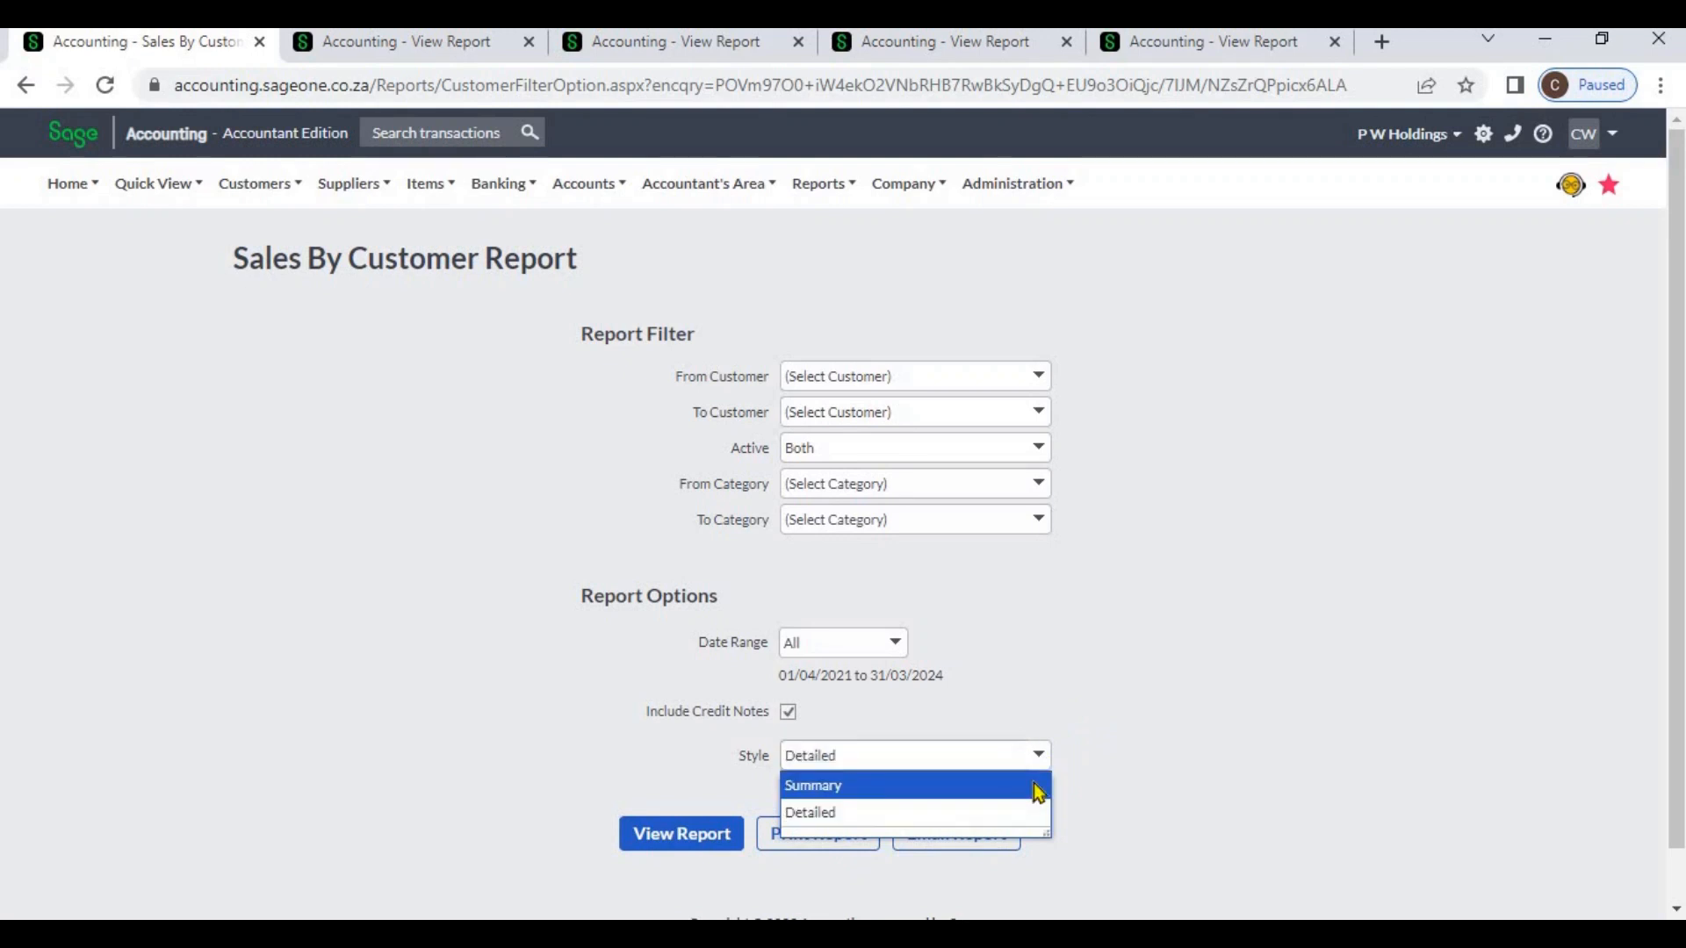
click(1038, 786)
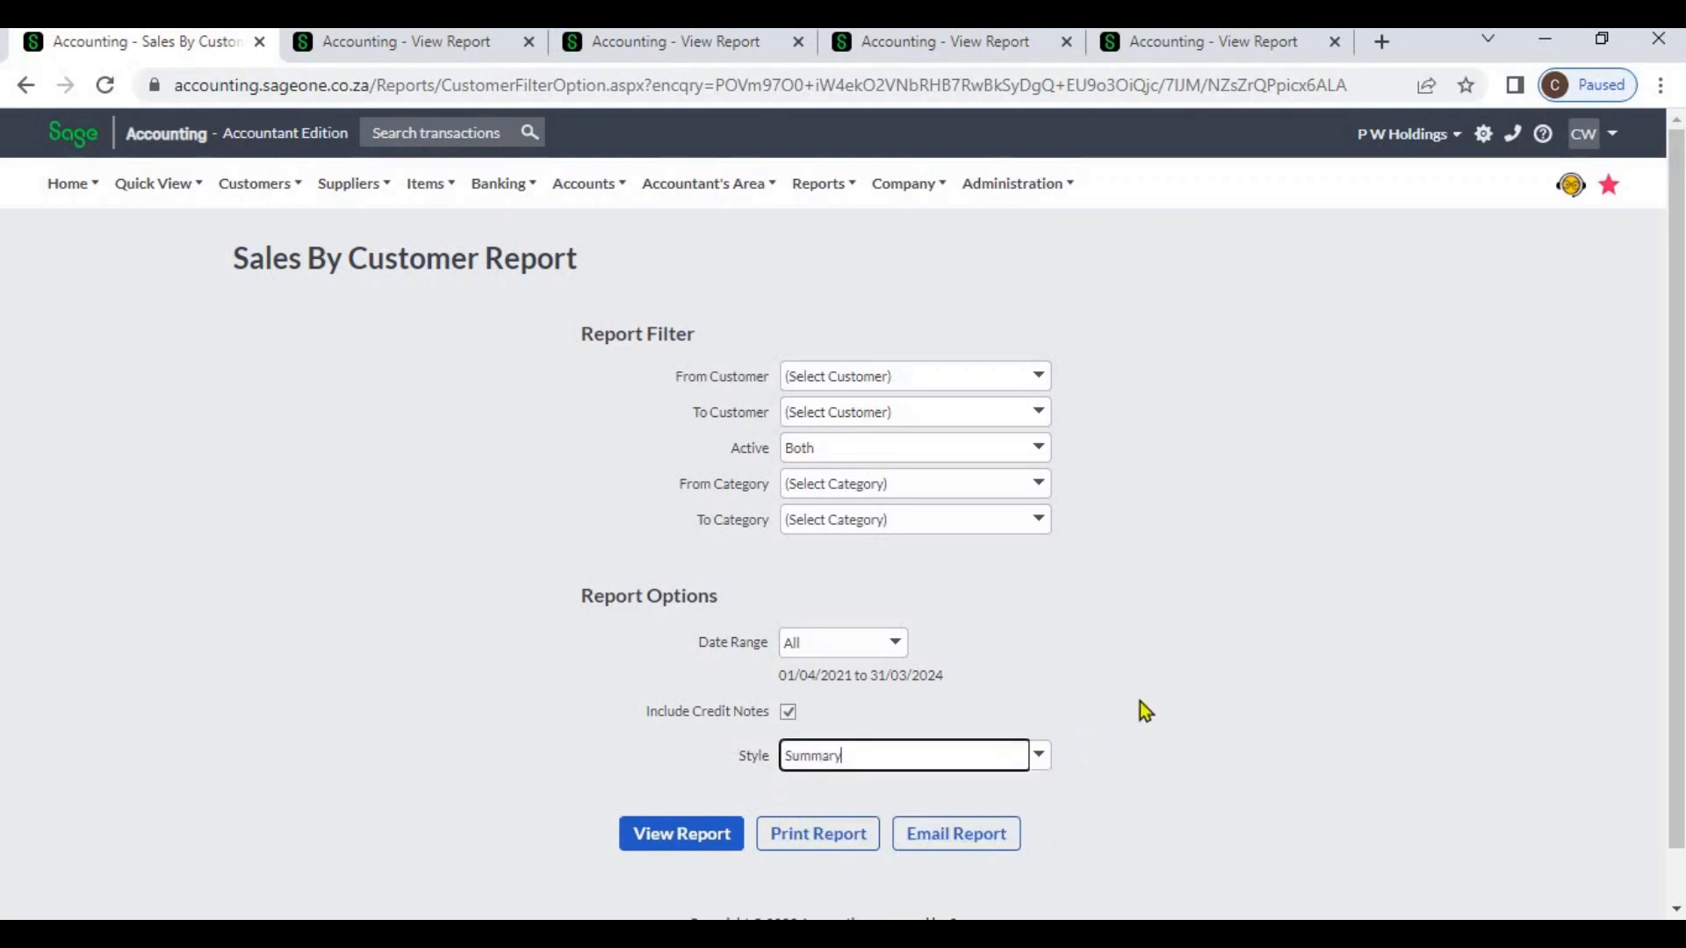
View the Sales By Customer report, examine the invoices and customer totals down to the grand total, and return to the filter form
click(709, 836)
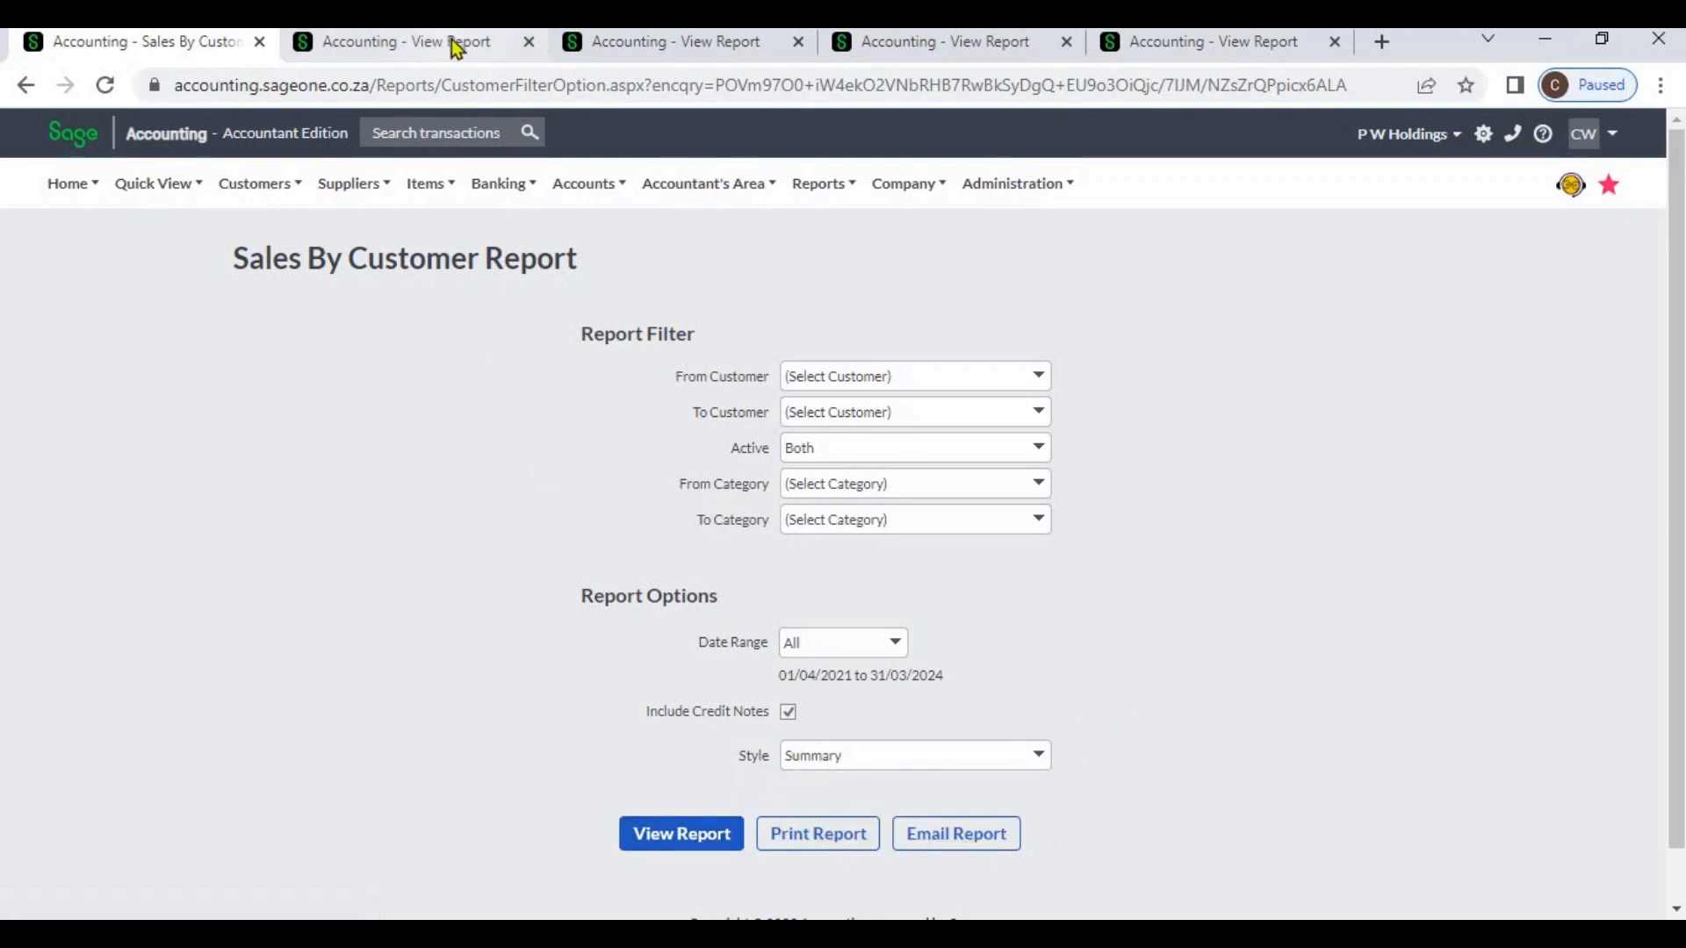
click(453, 44)
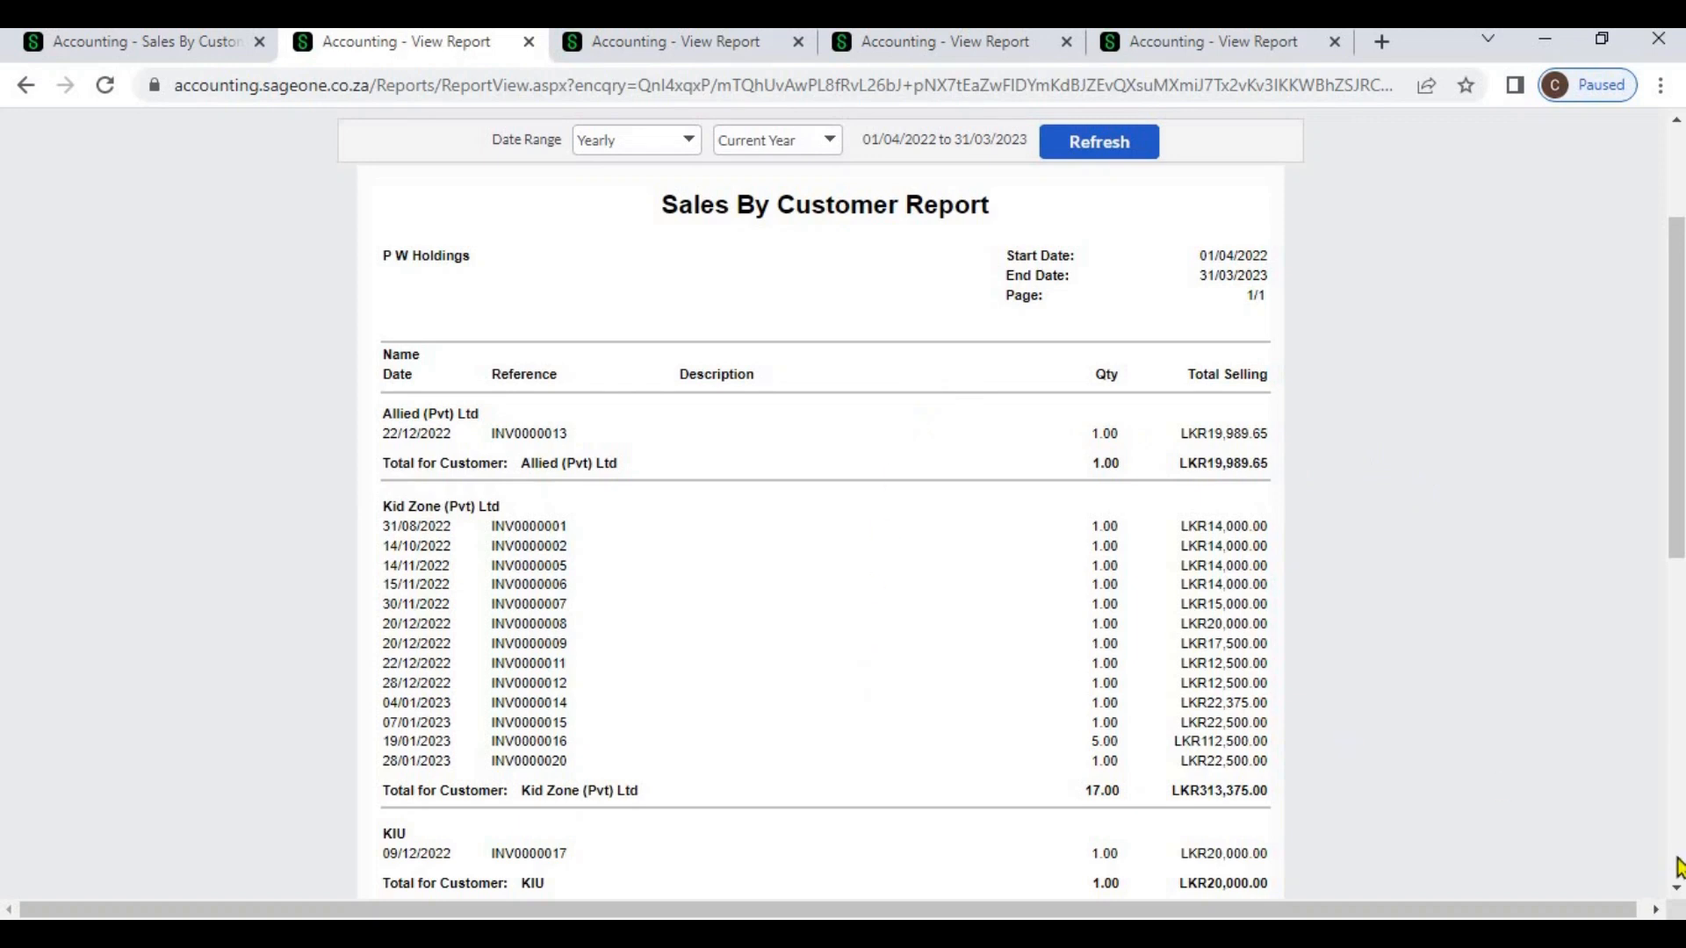
click(1677, 890)
scroll(1677, 890, down, 5)
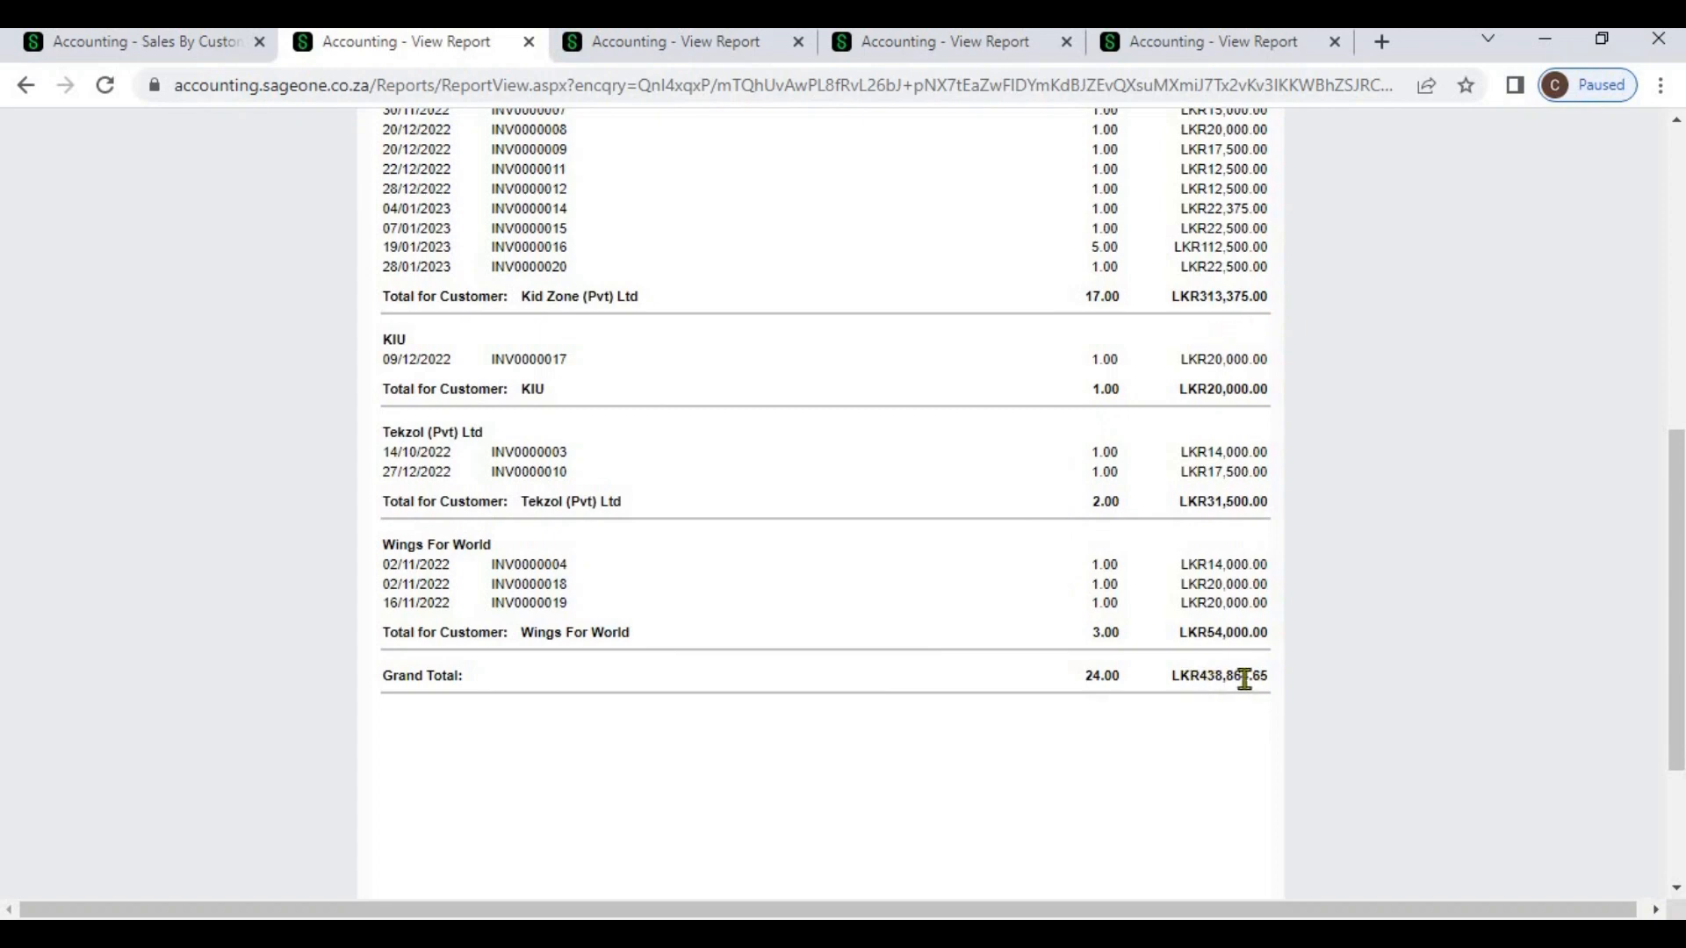
click(1678, 353)
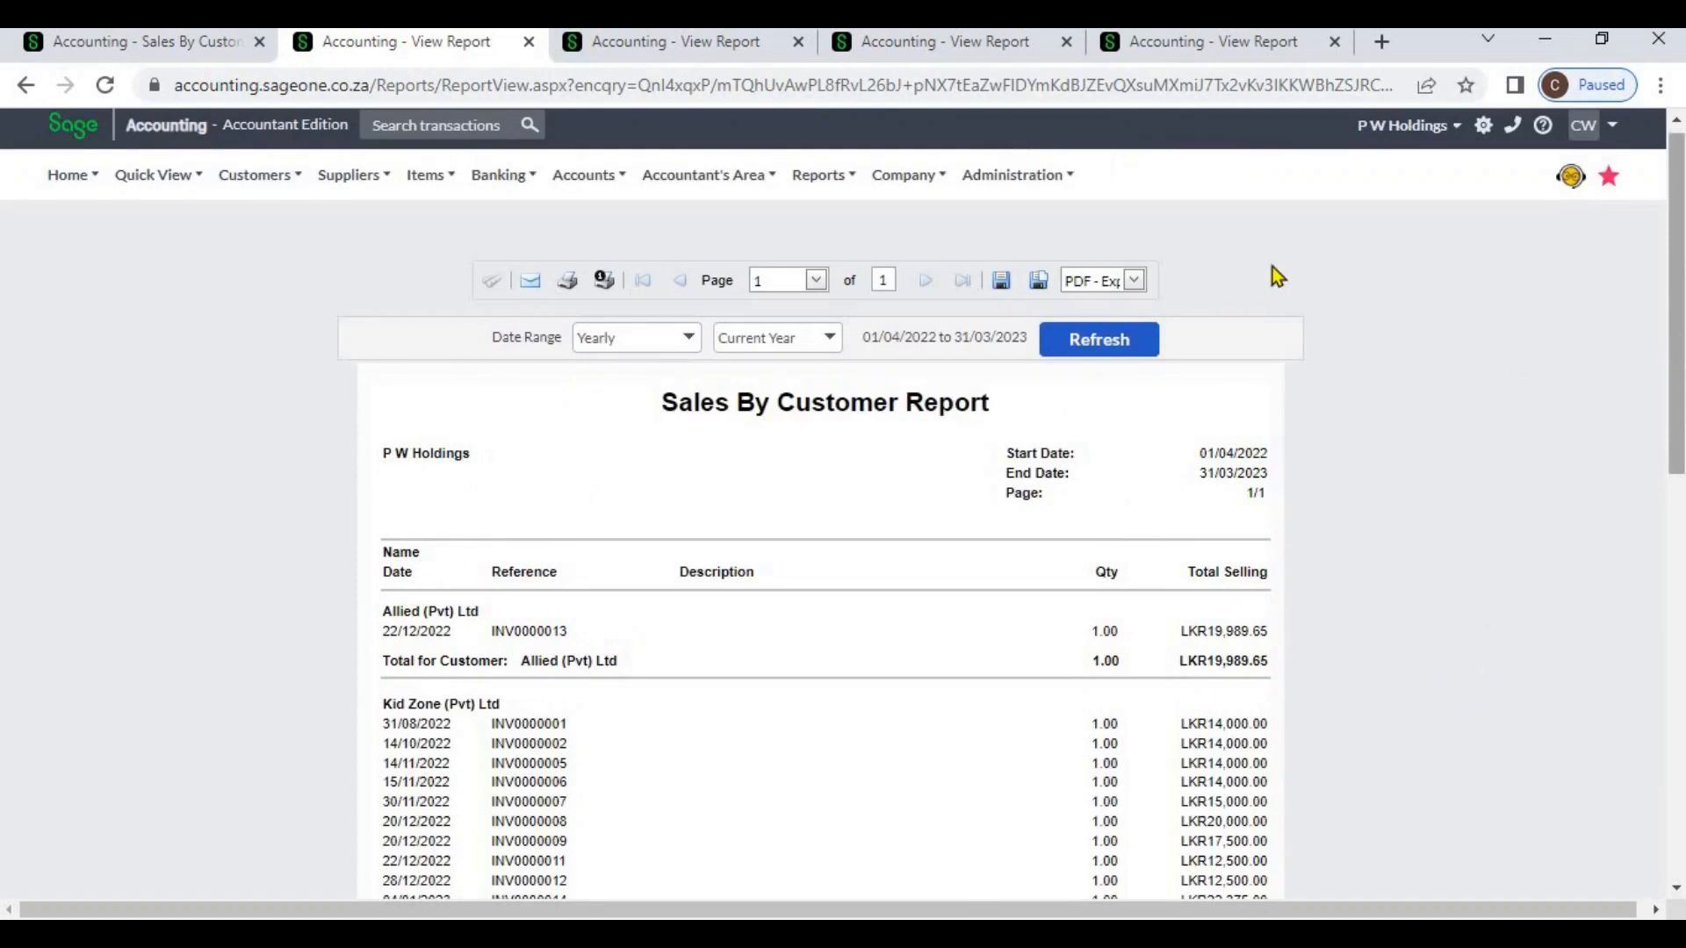
click(165, 48)
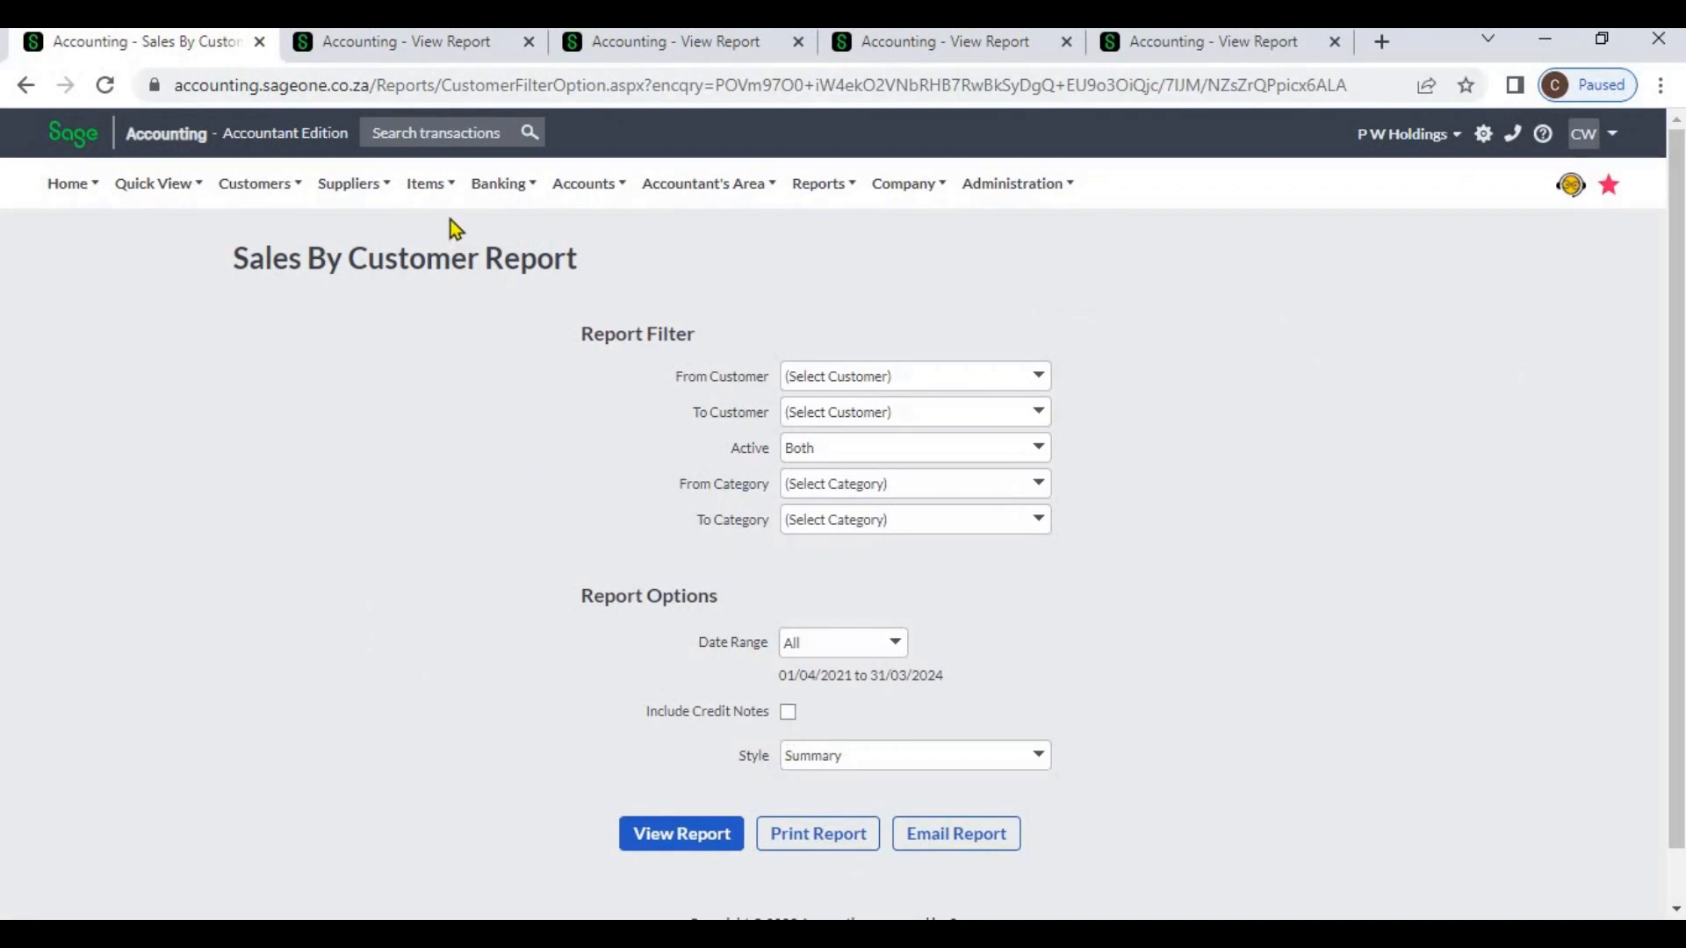
Examine the summary Sales By Customer reports without and with credit notes and return to the filter form
click(420, 44)
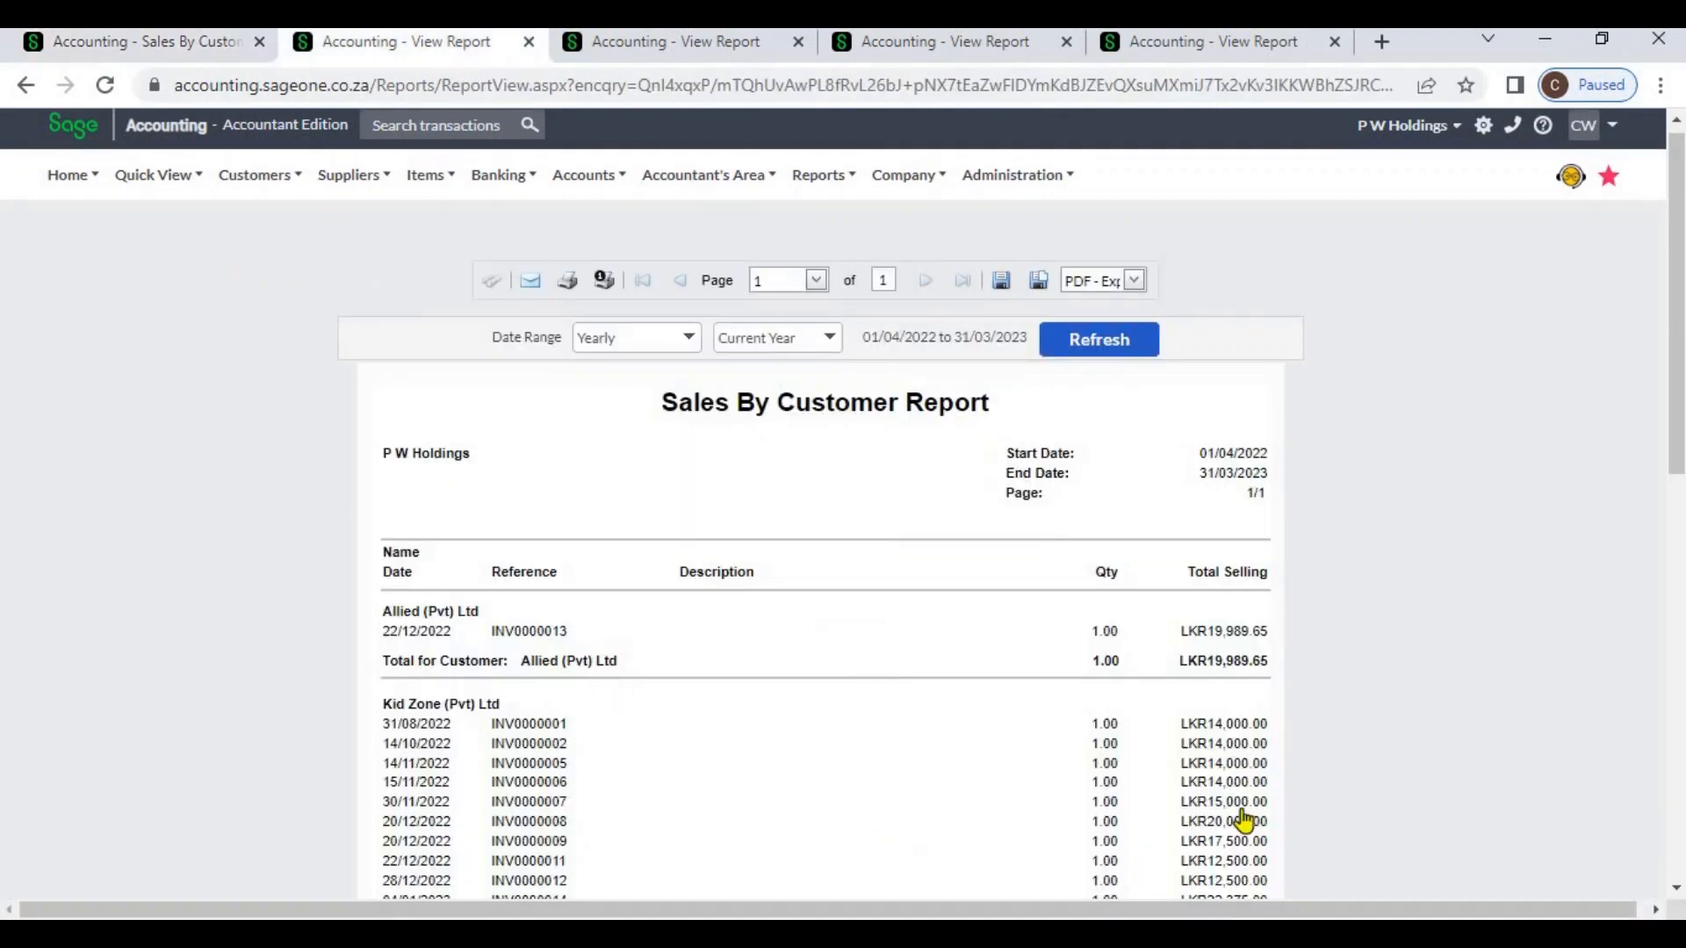
scroll(983, 711, down, 2)
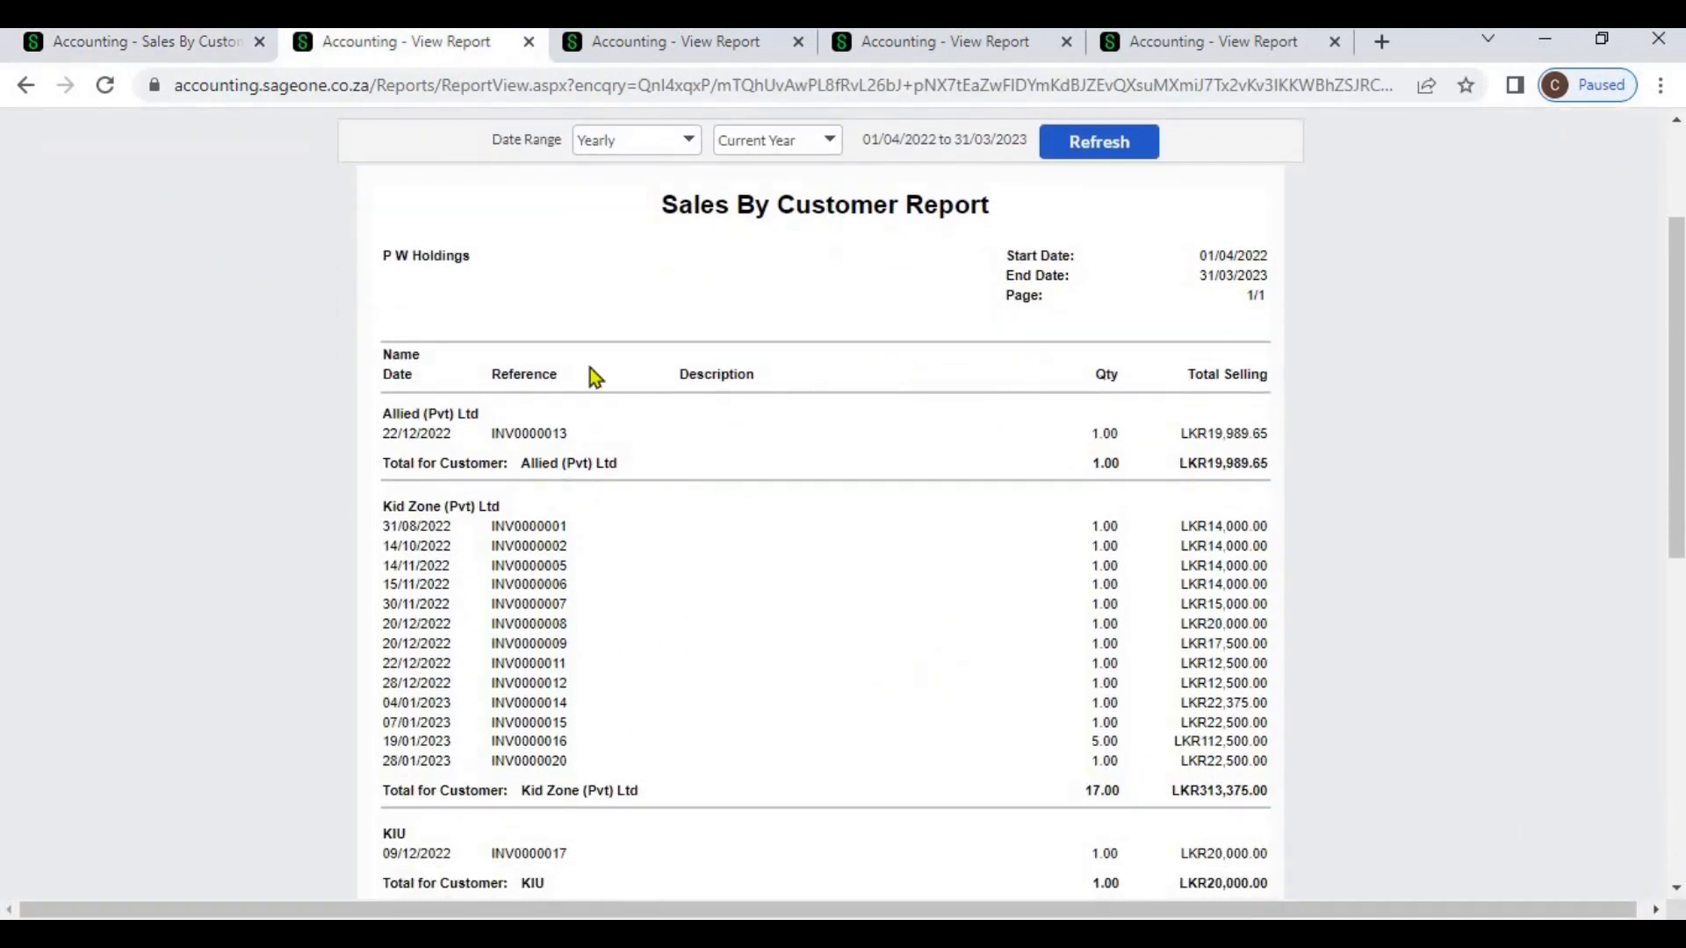
click(593, 53)
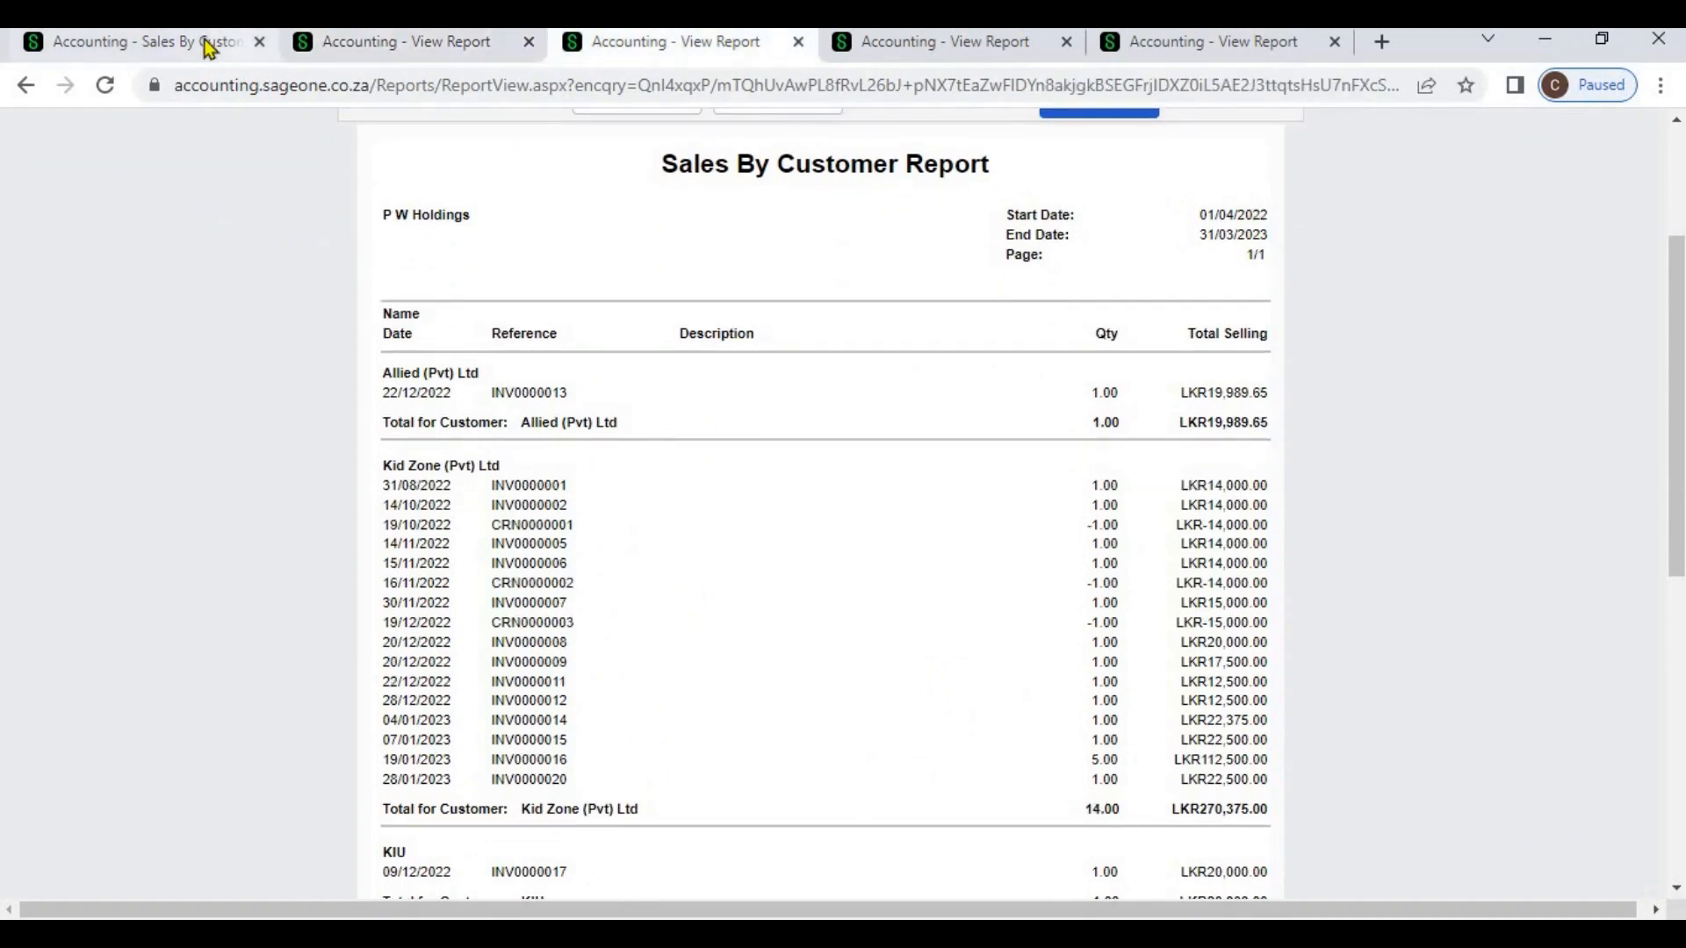
click(214, 49)
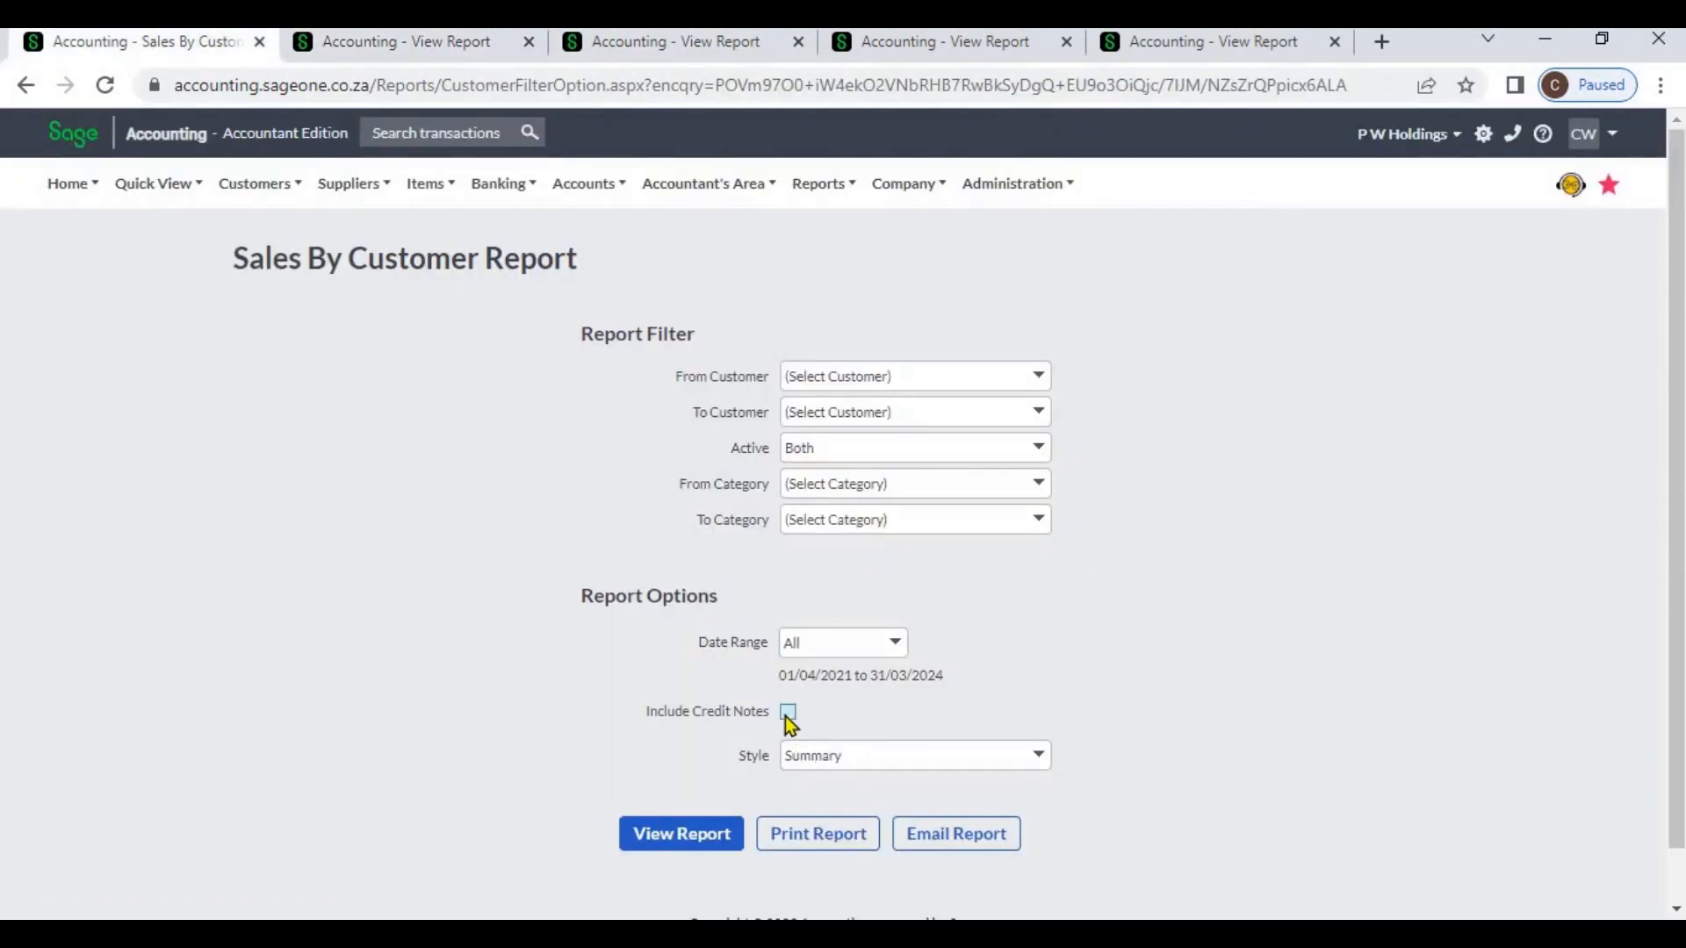
Include credit notes in the summary report, view it, and compare its Kid Zone (Pvt) Ltd total with the report without credit notes
click(651, 857)
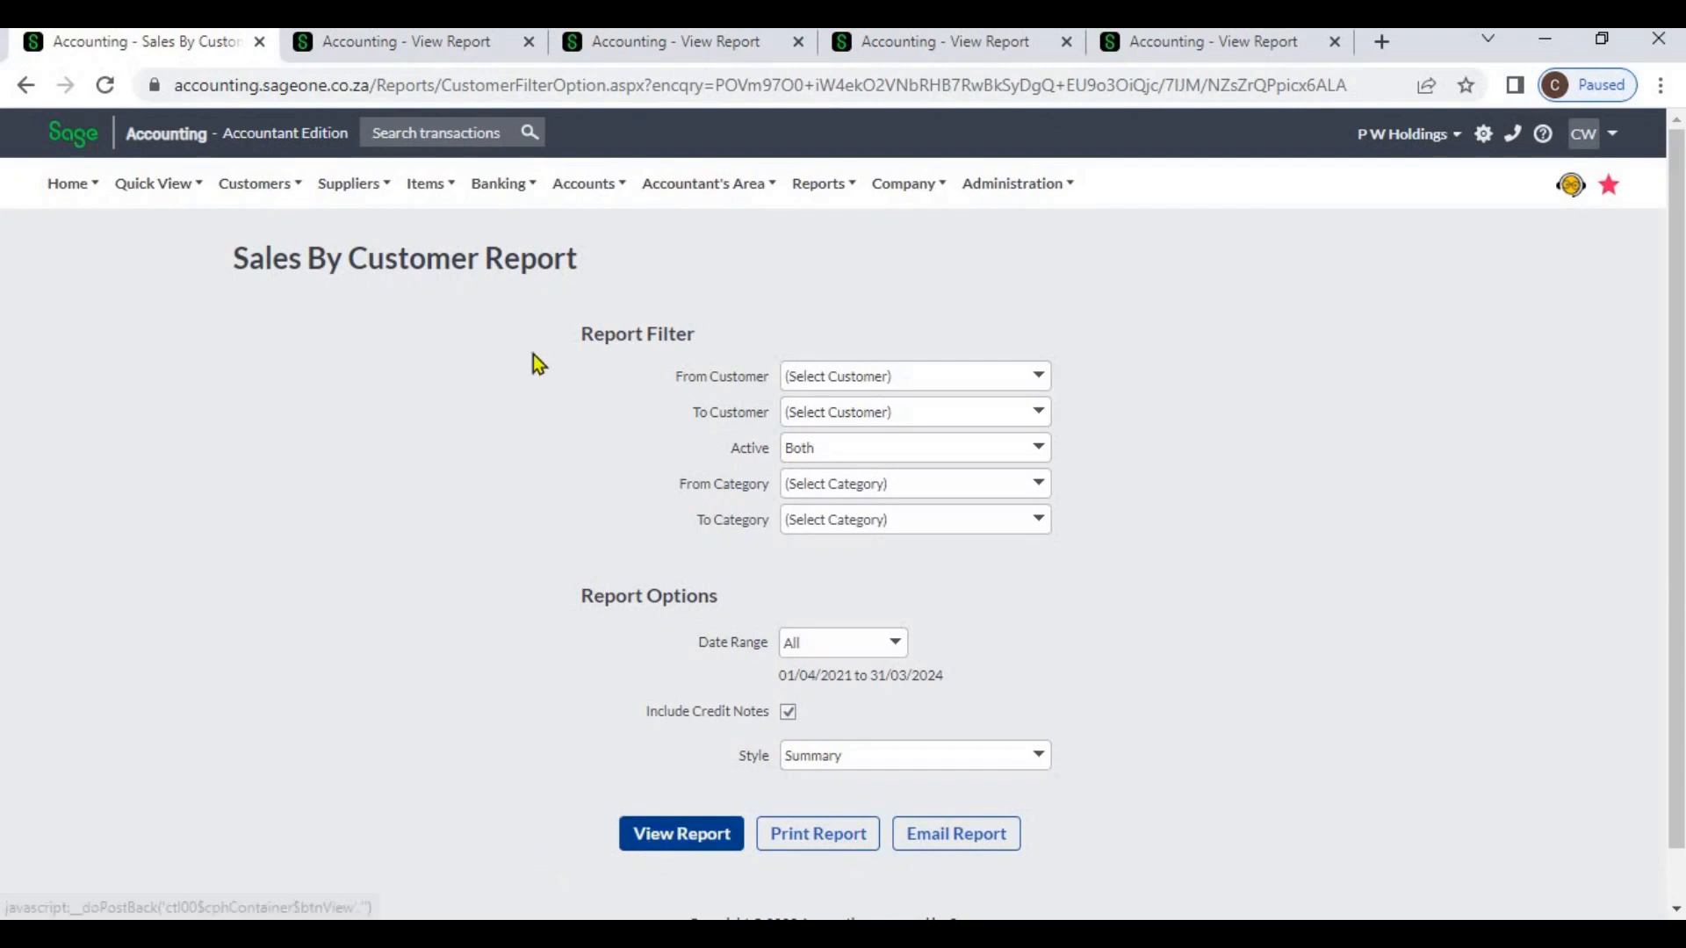
click(614, 52)
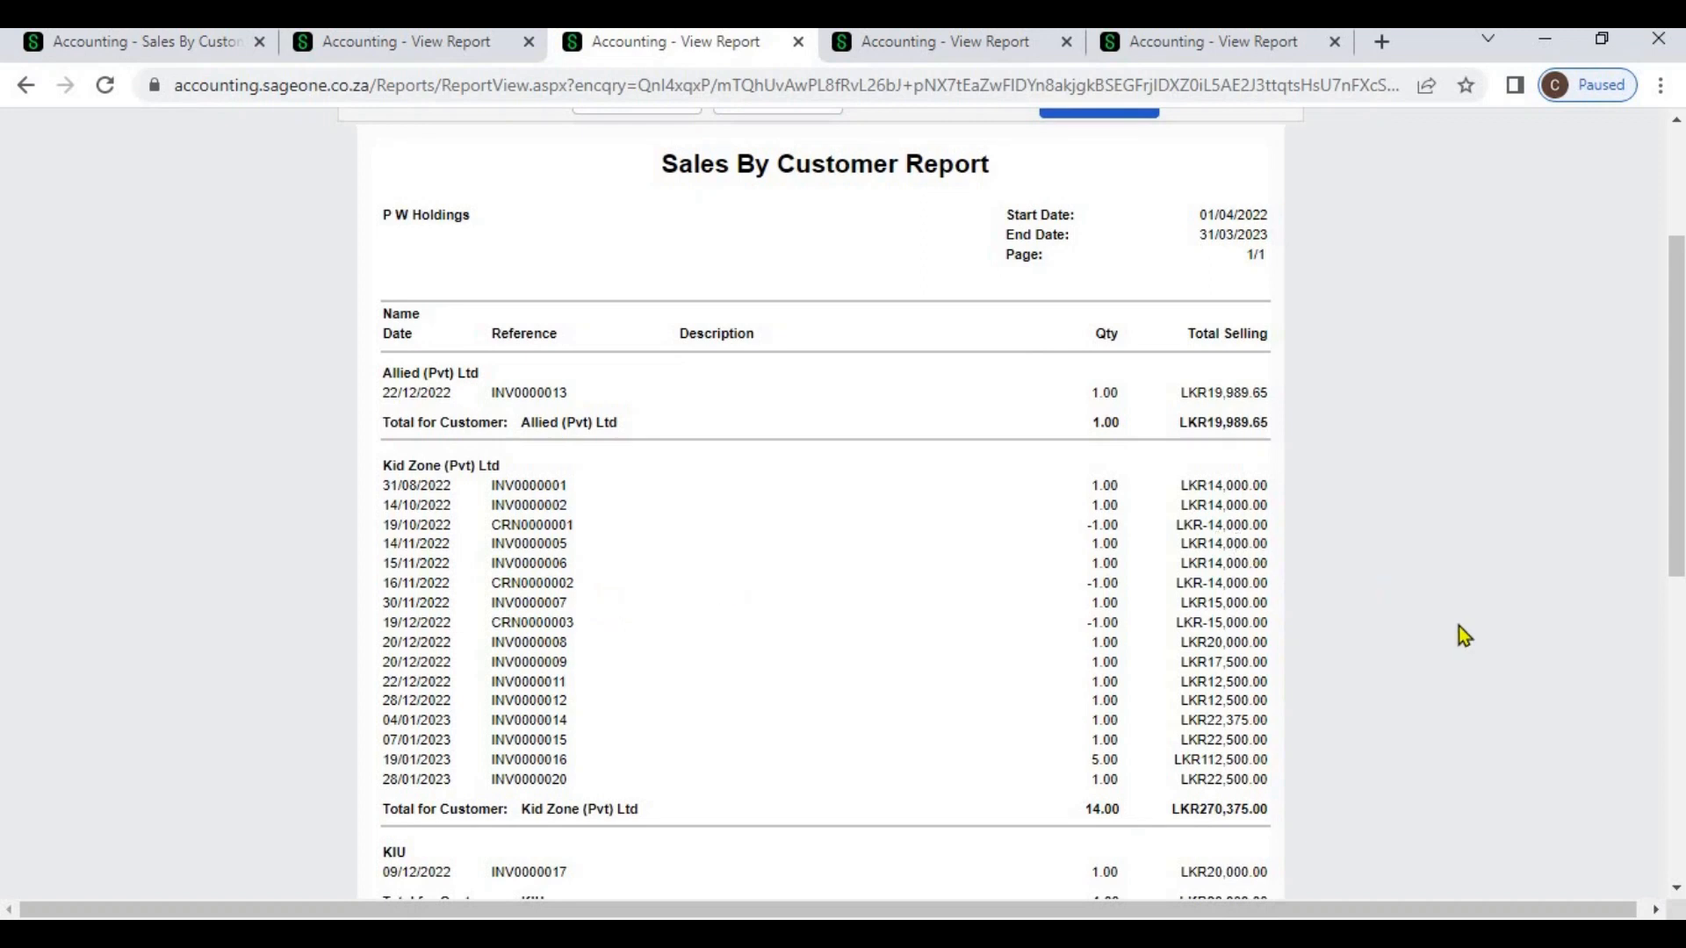
click(487, 50)
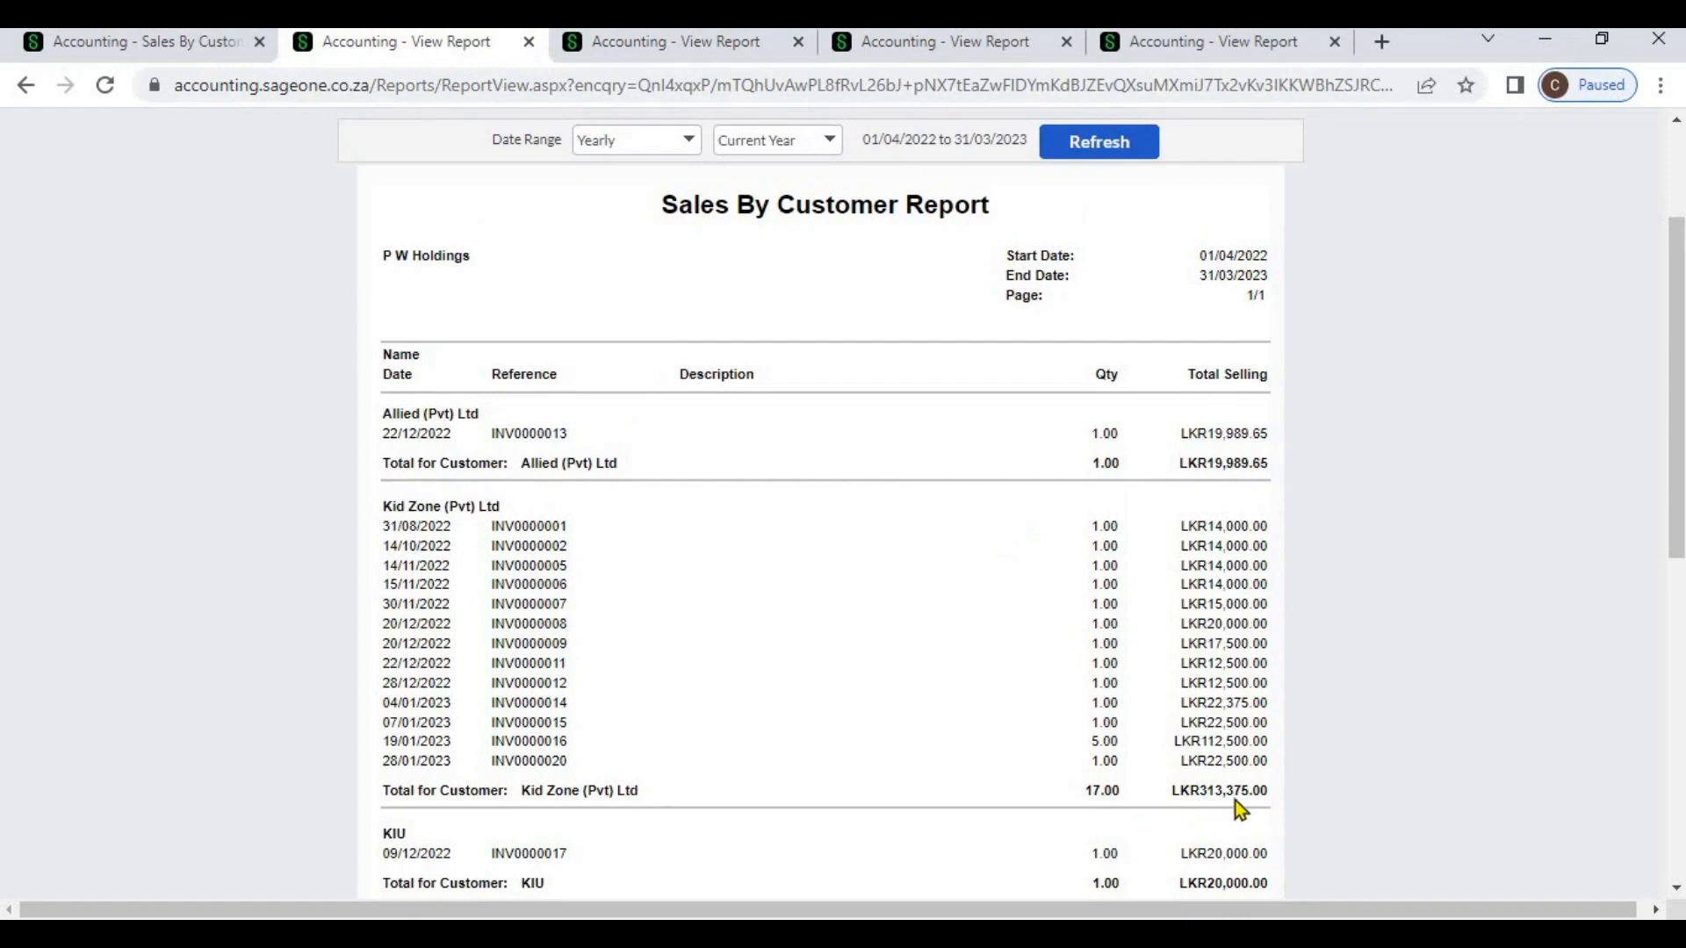
click(661, 53)
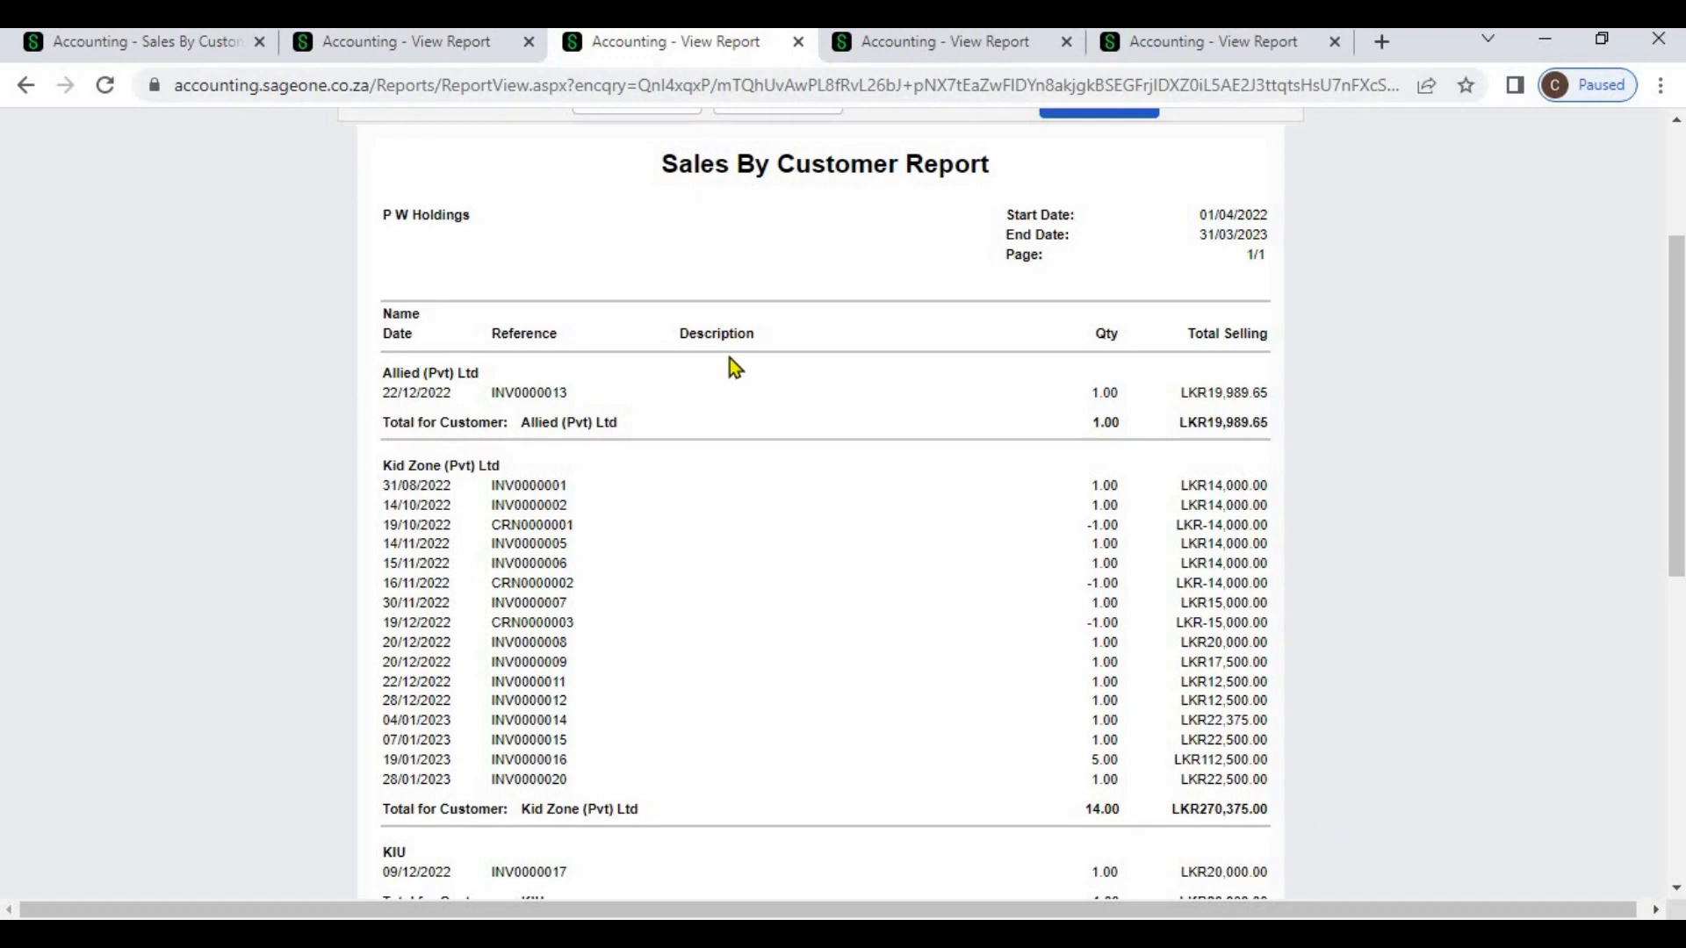
Set the report style to Detailed and view the report with credit notes included
click(190, 38)
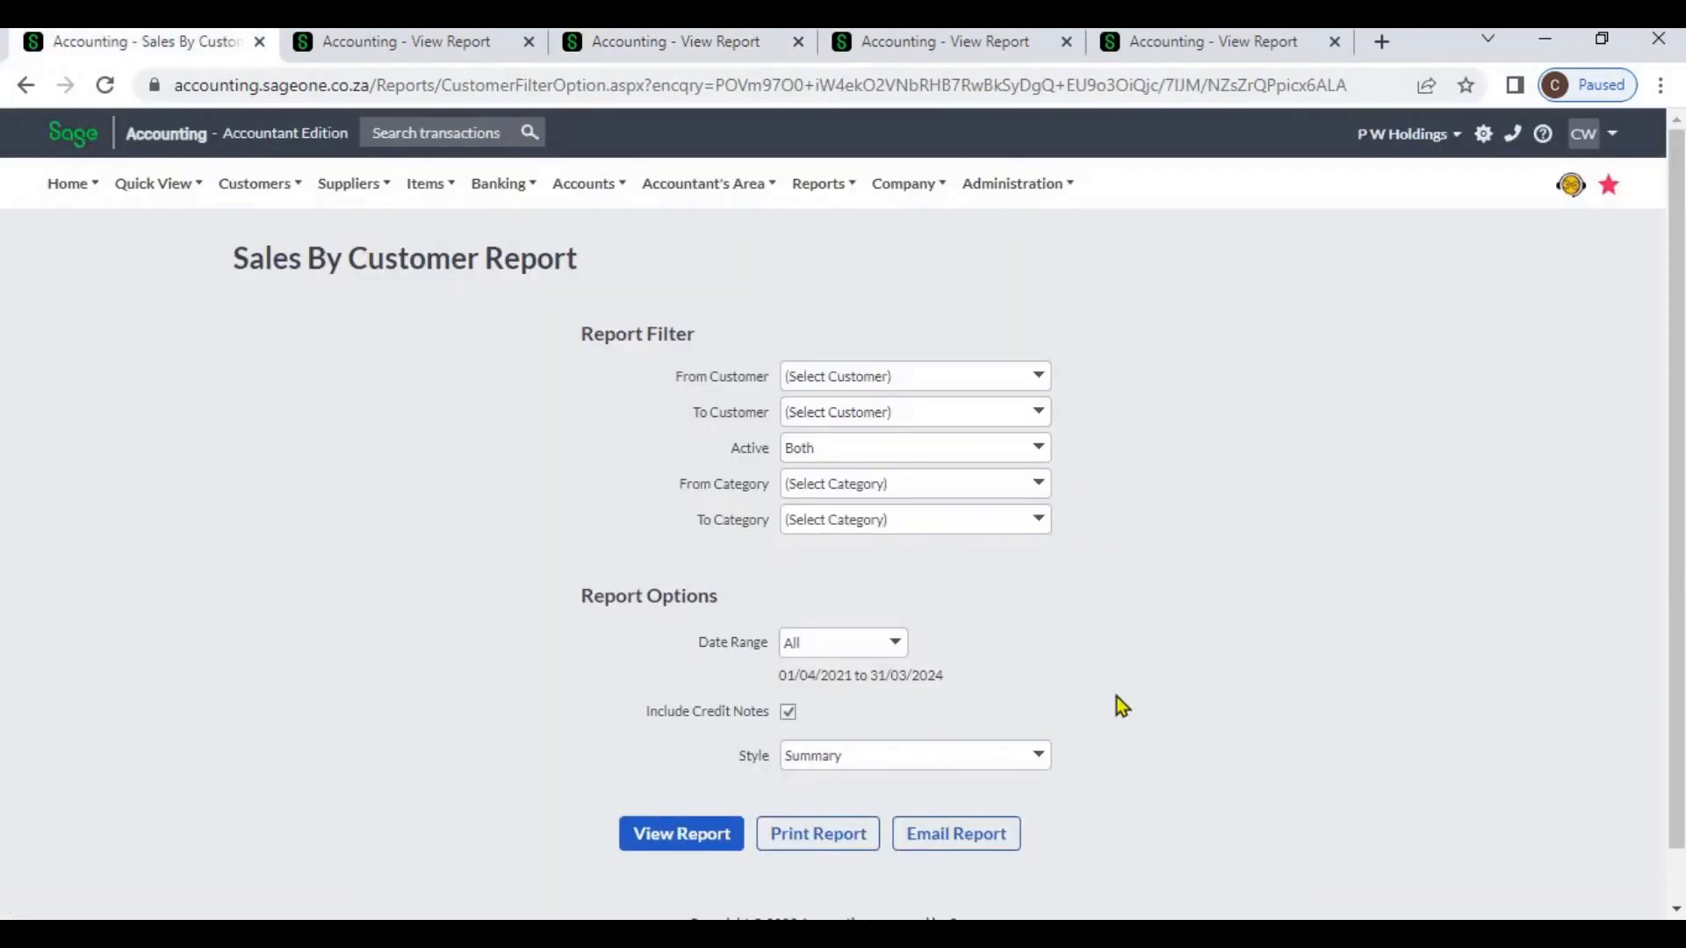
click(1045, 757)
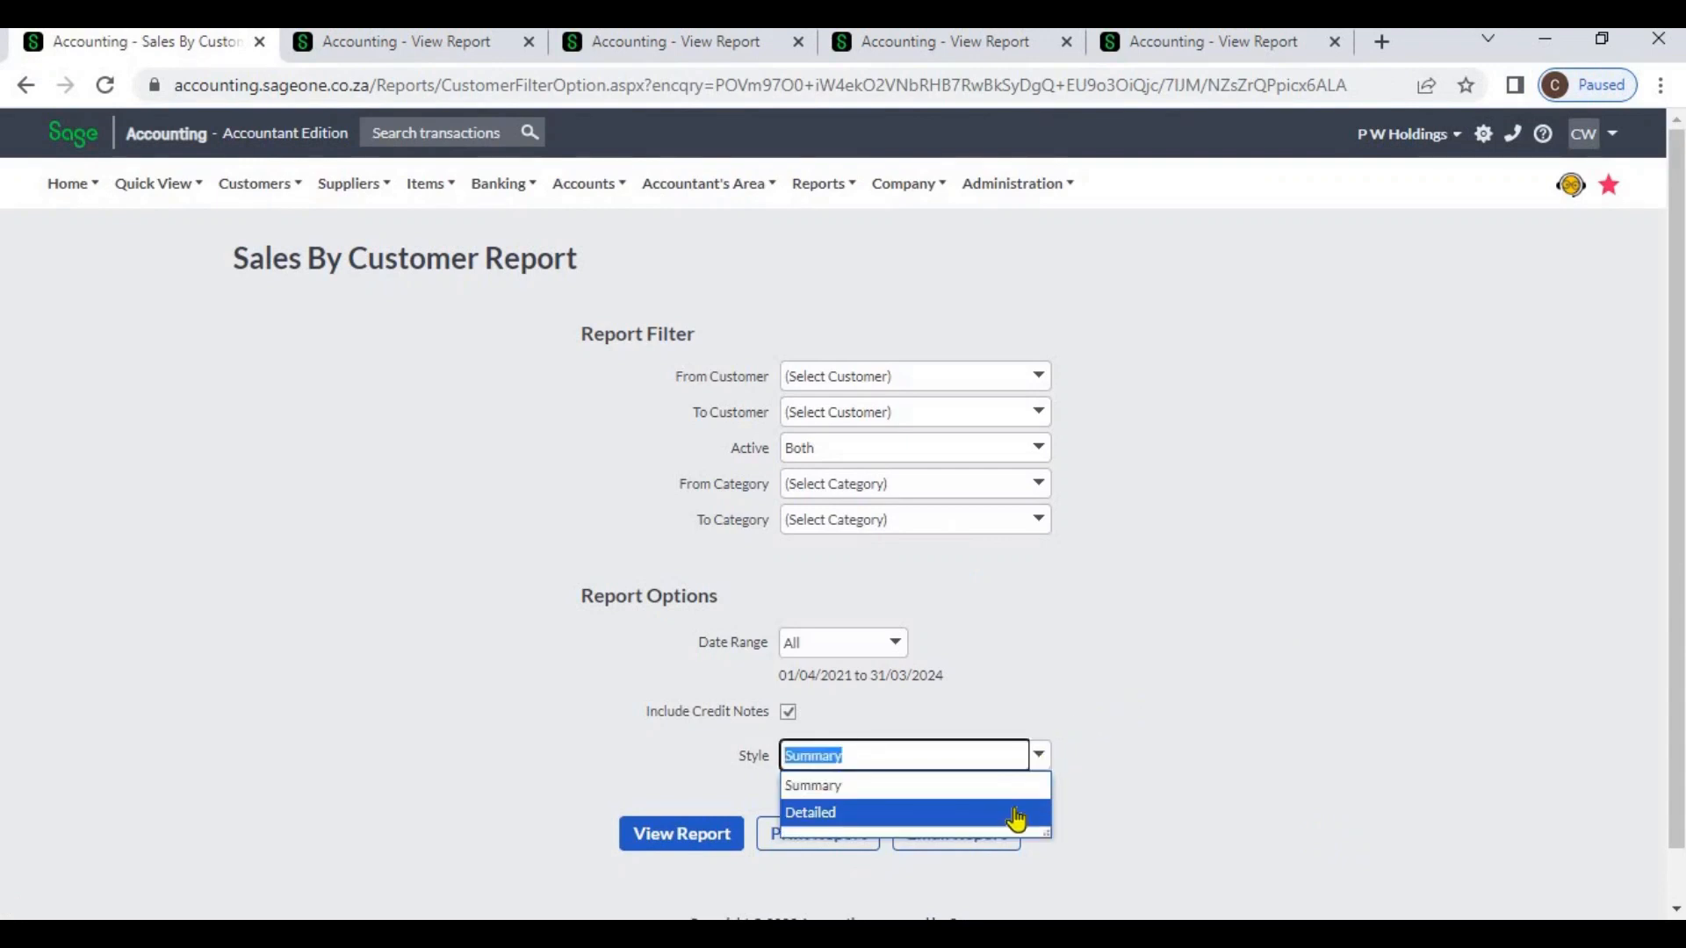
click(1016, 813)
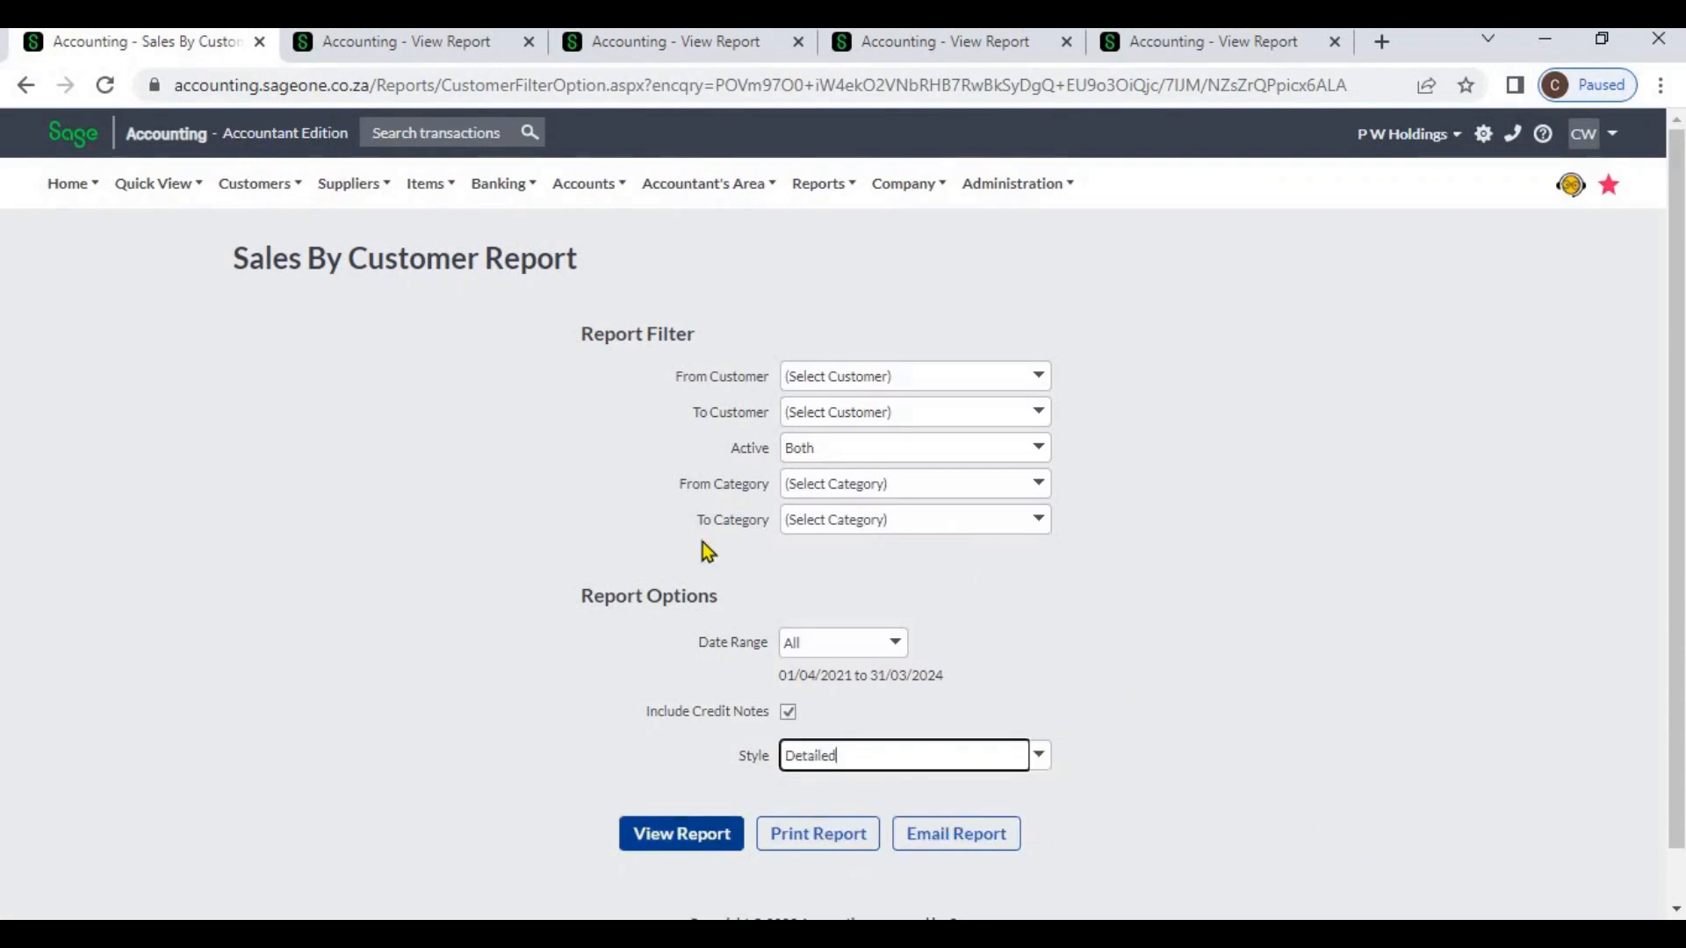
click(914, 50)
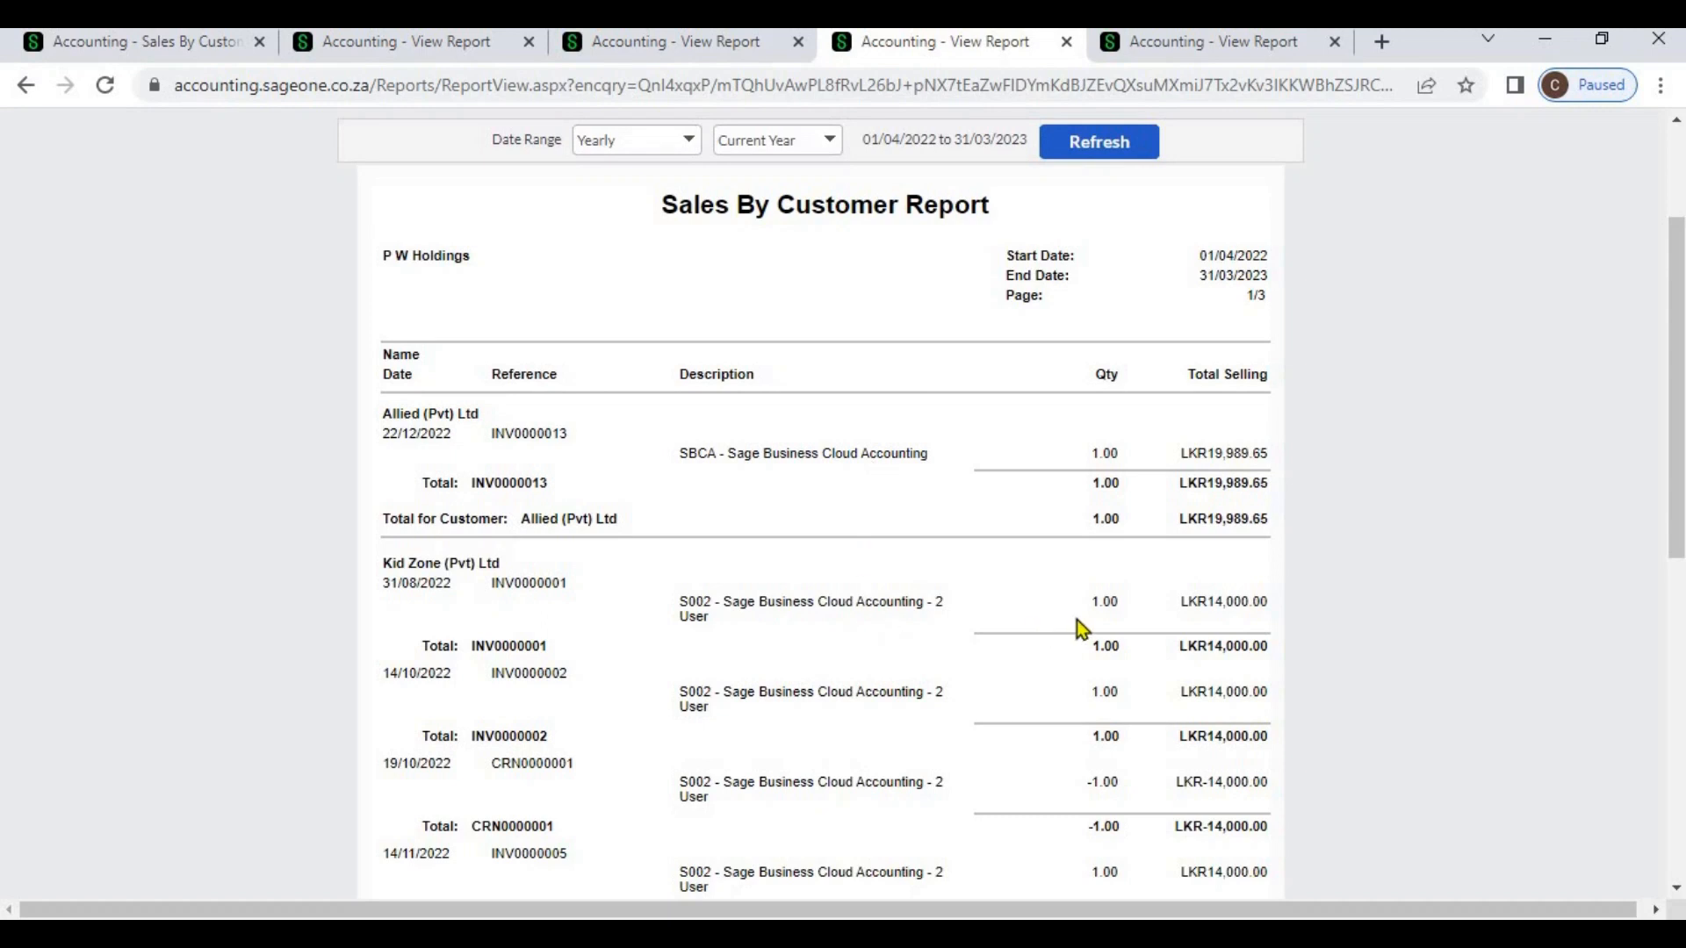
Compare the summary report with the detailed report's item lines and invoice totals, and return to the filter form
click(466, 50)
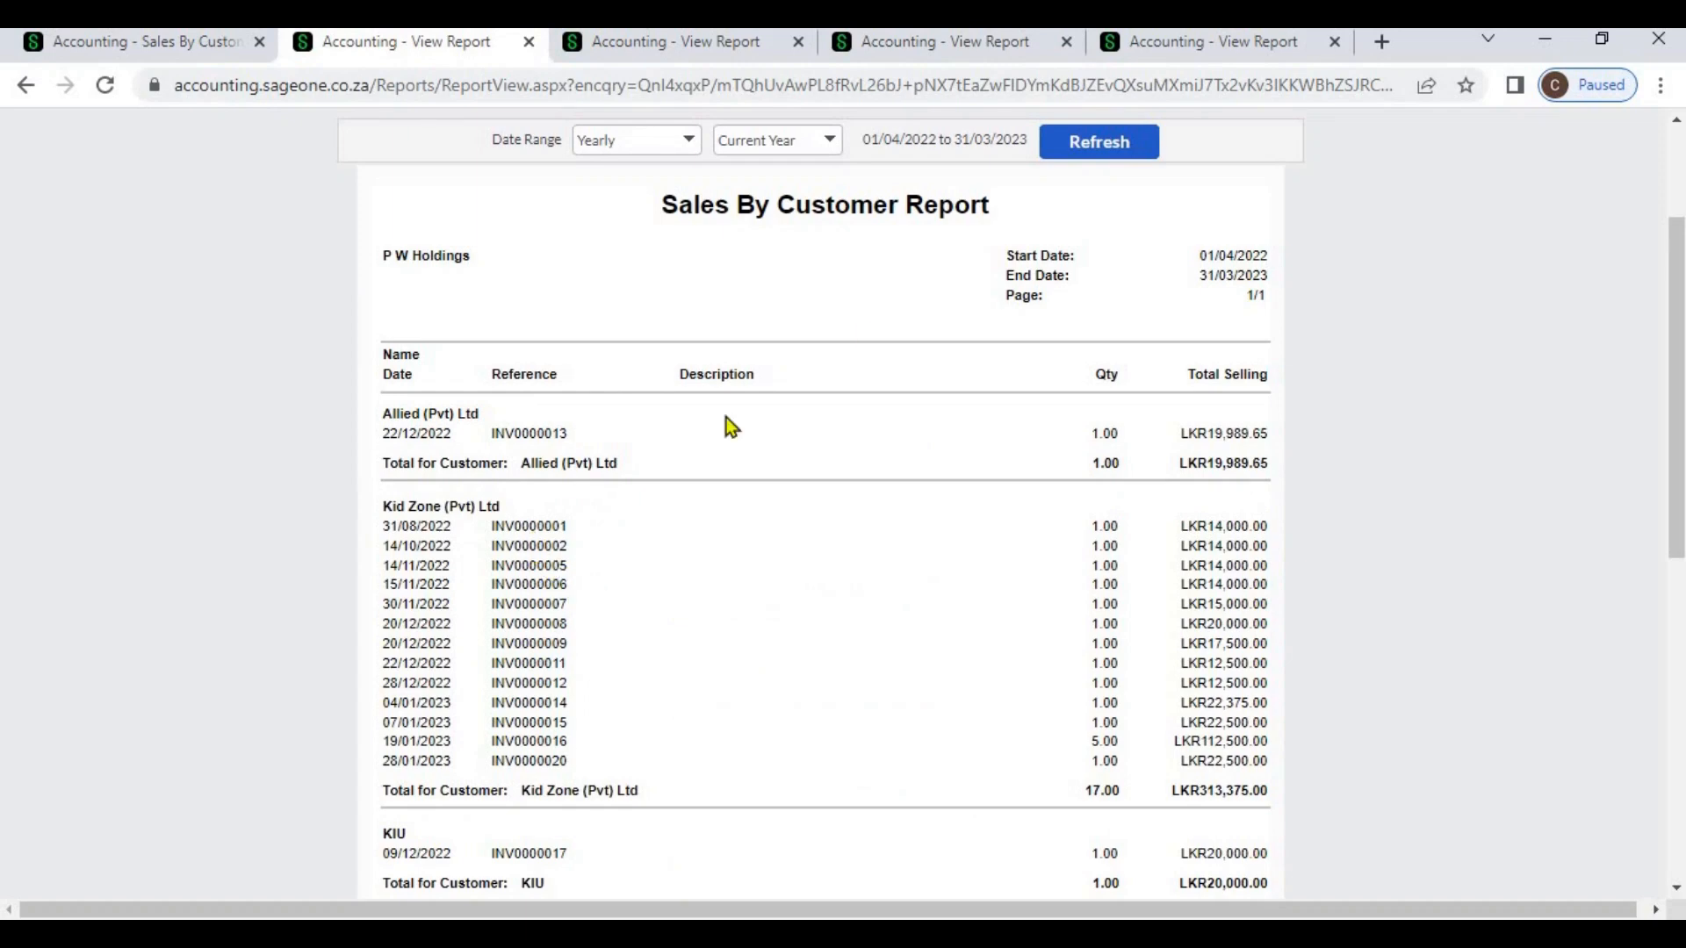
click(908, 51)
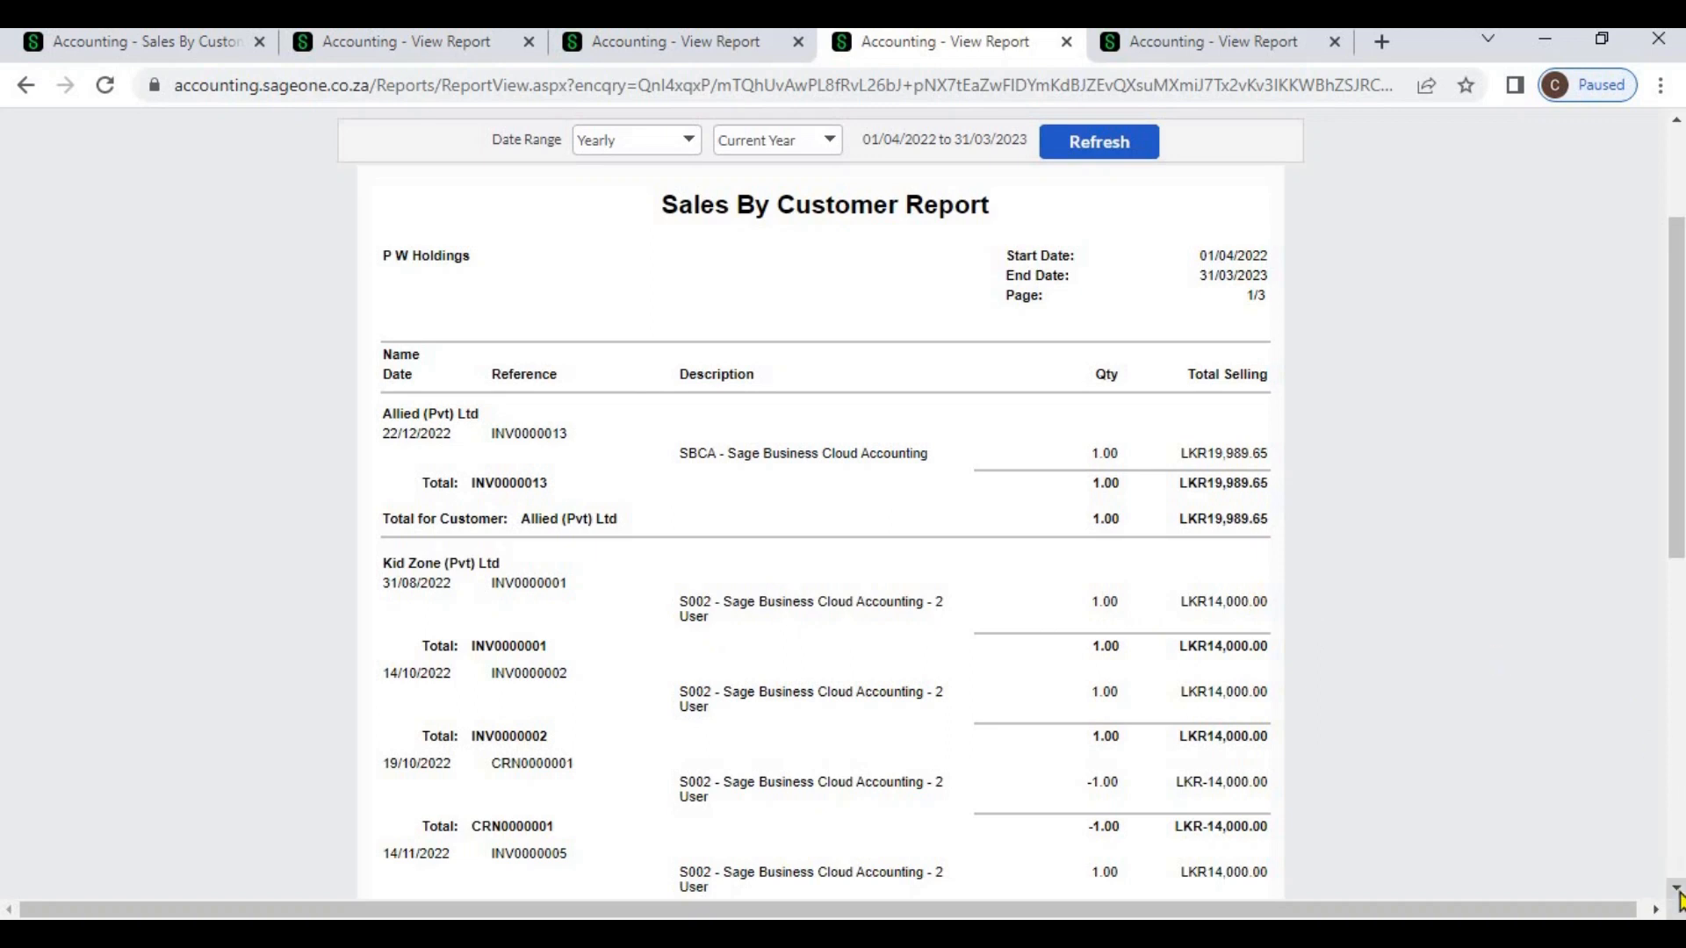
scroll(1679, 892, down, 3)
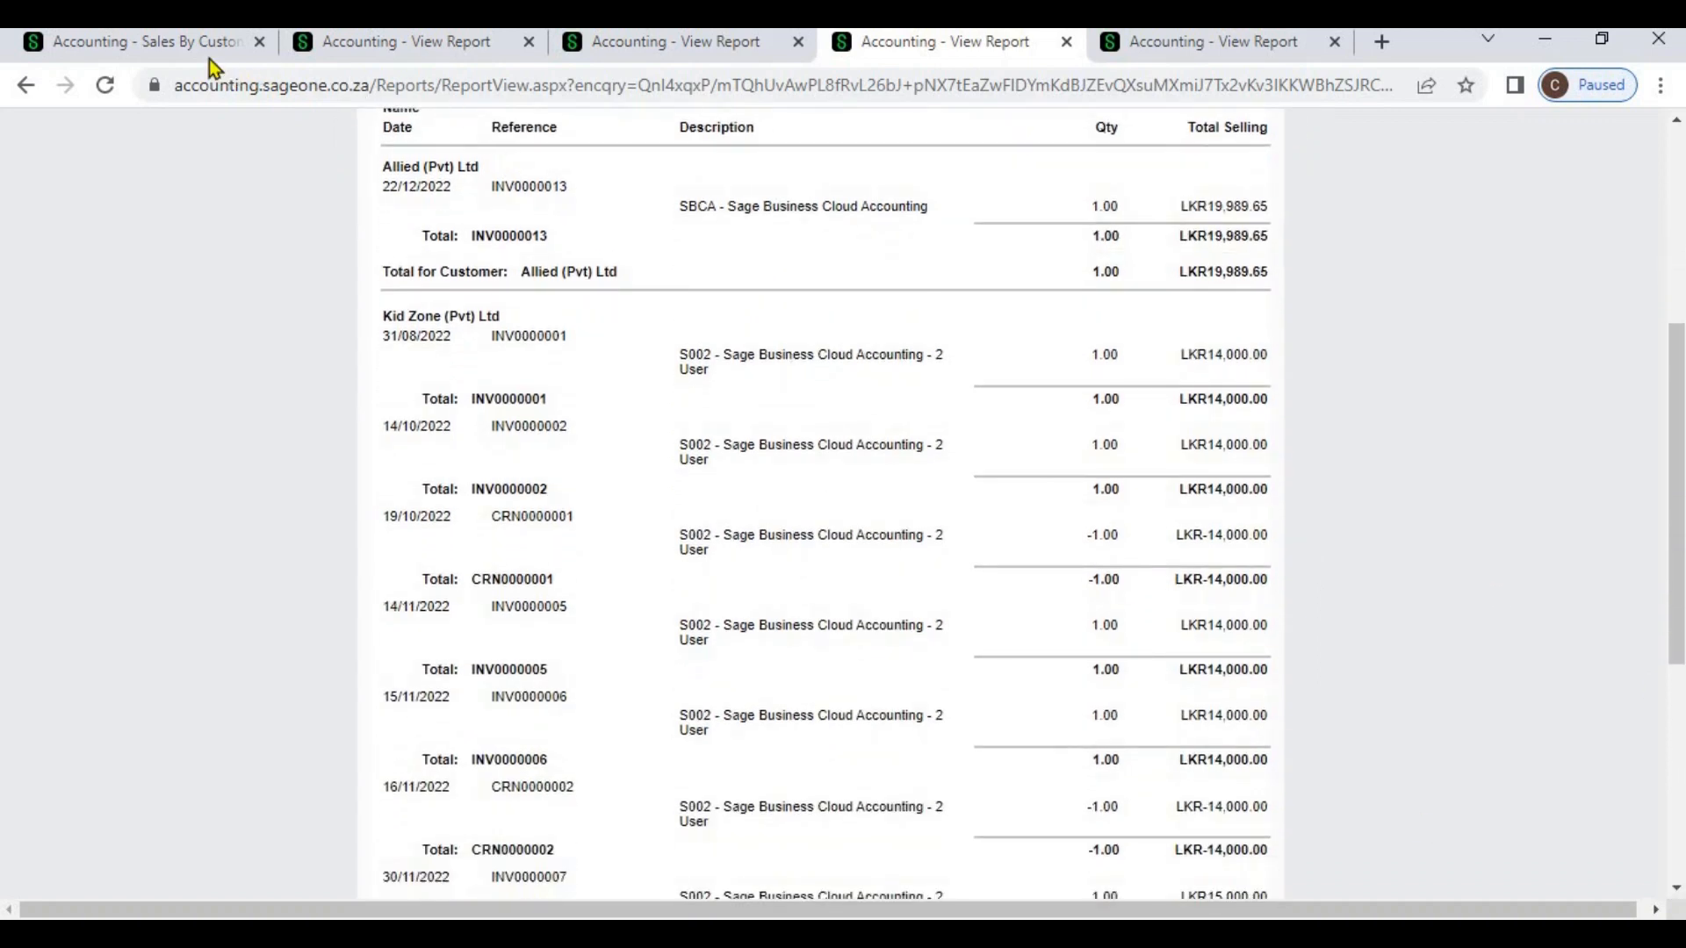
click(194, 46)
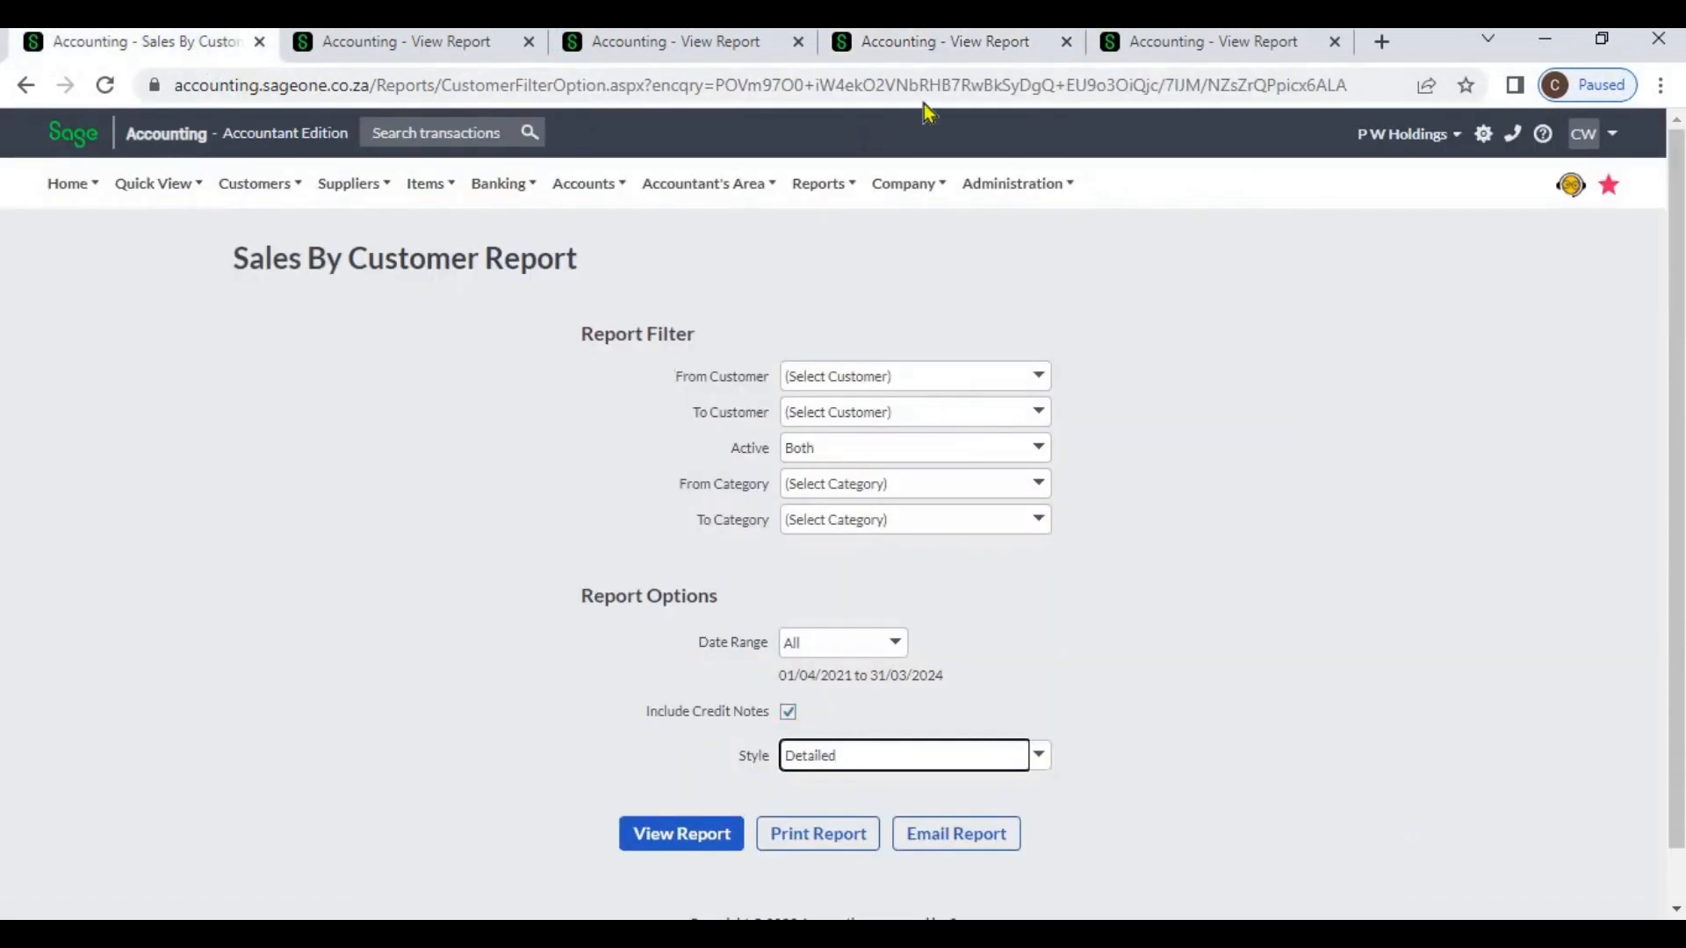
Examine pages 1 and 2 of the detailed report with credit notes and return to the filter form
click(928, 41)
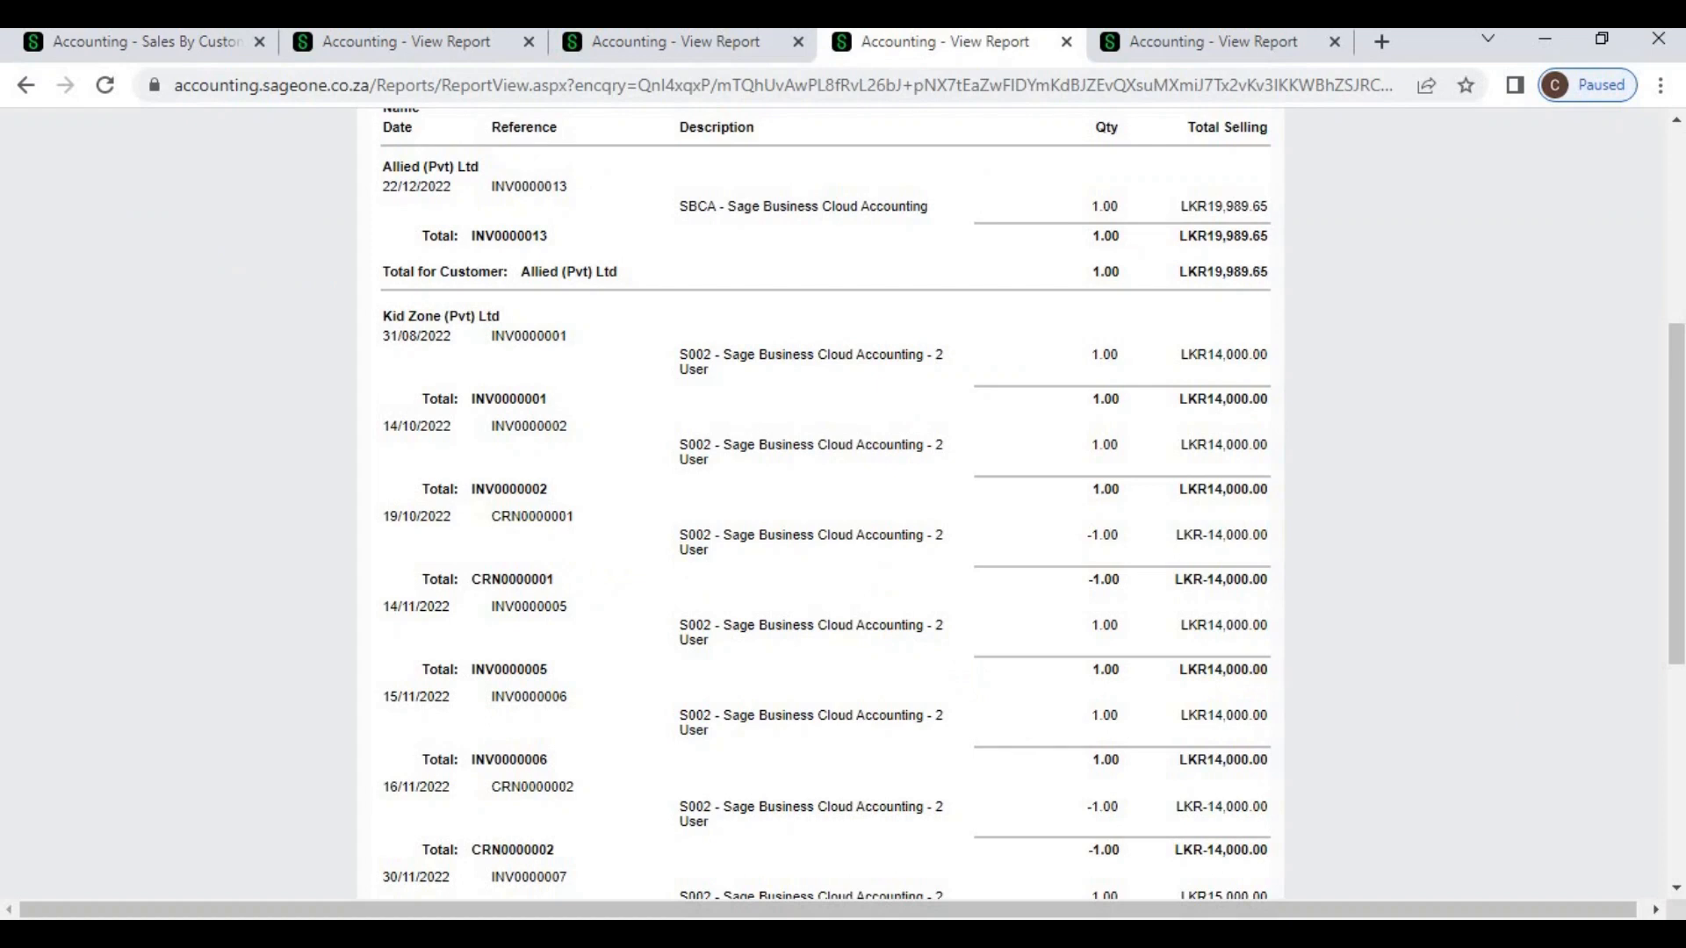
click(1680, 752)
click(1674, 487)
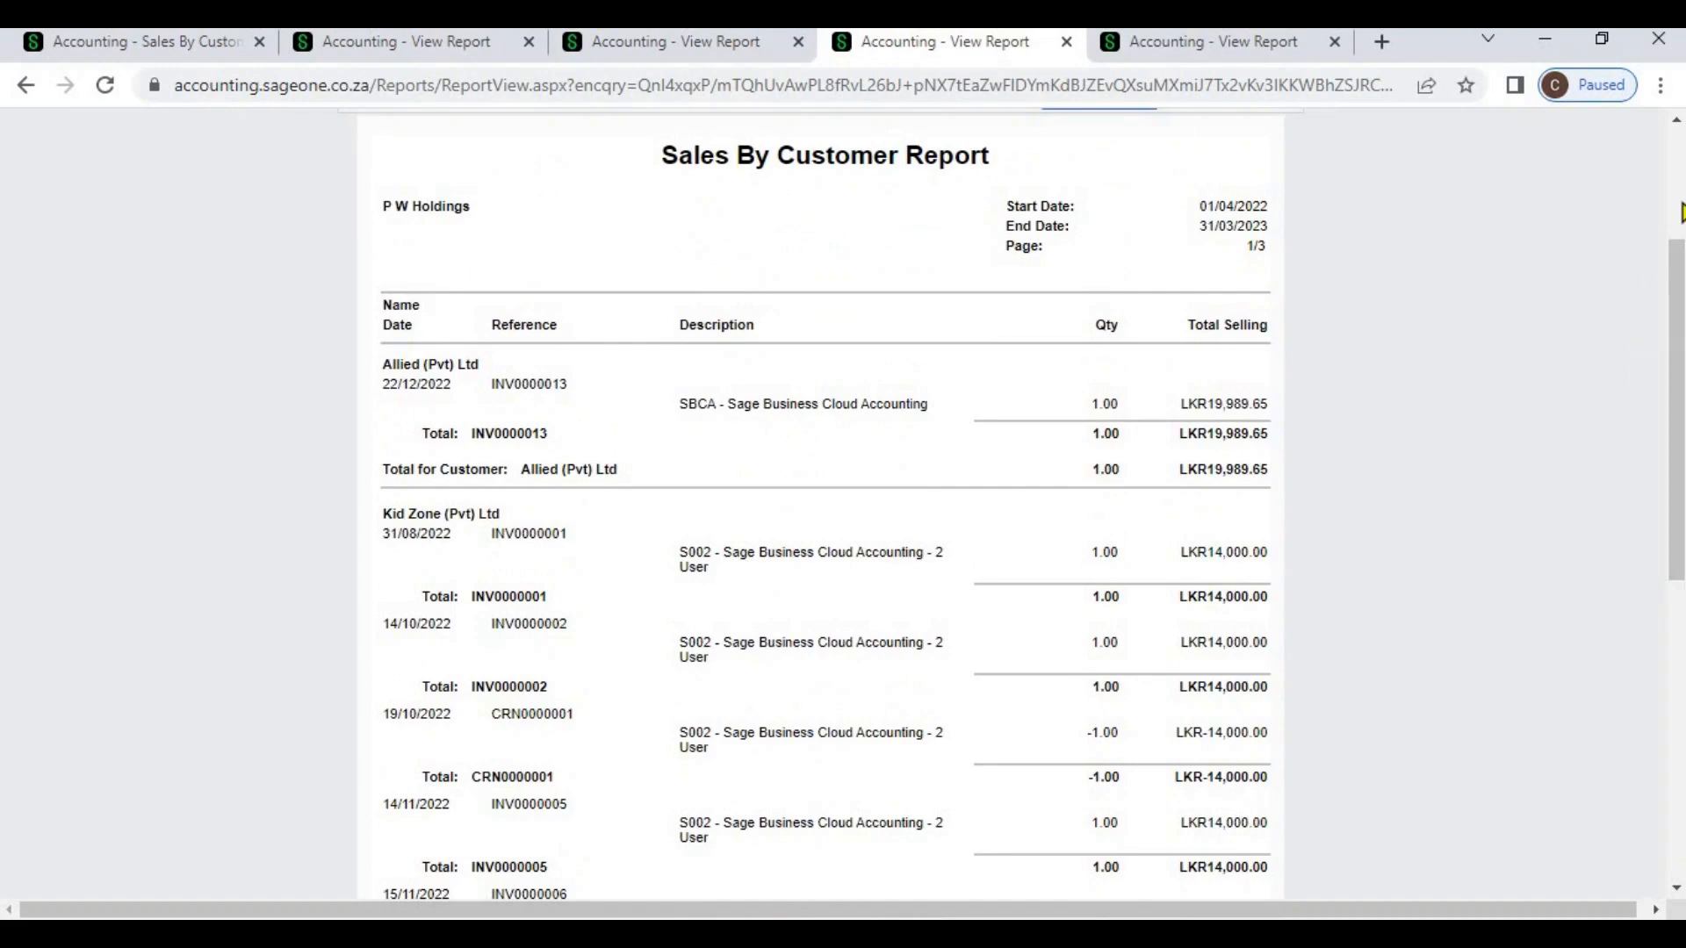
scroll(1233, 471, up, 3)
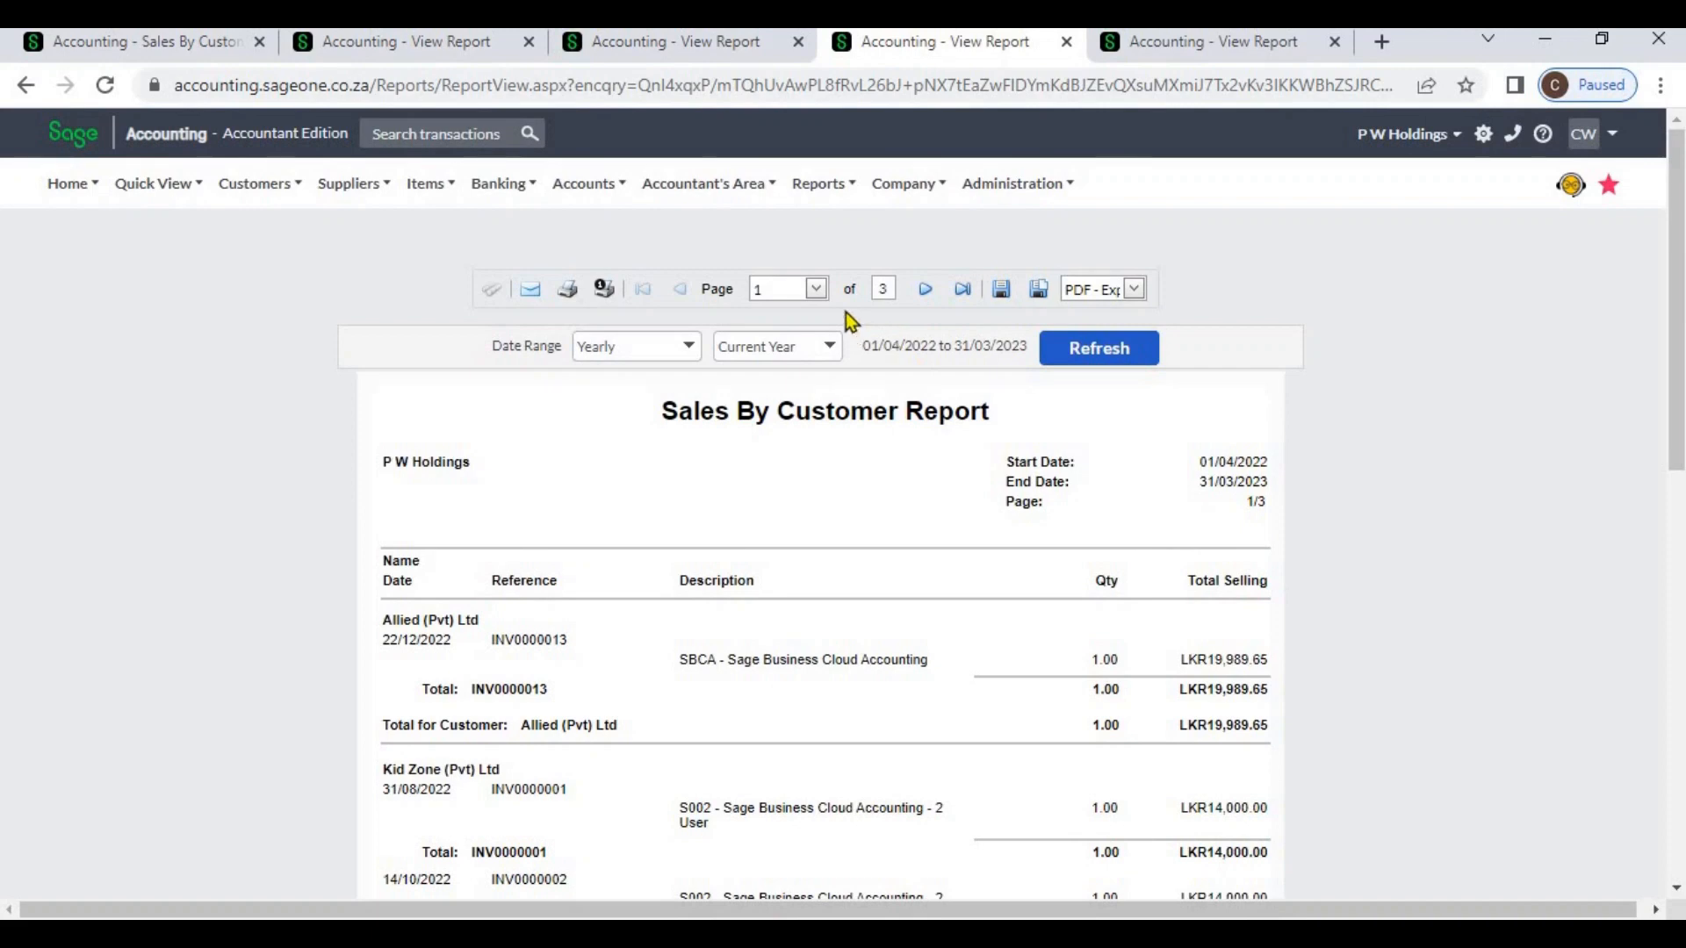
click(918, 298)
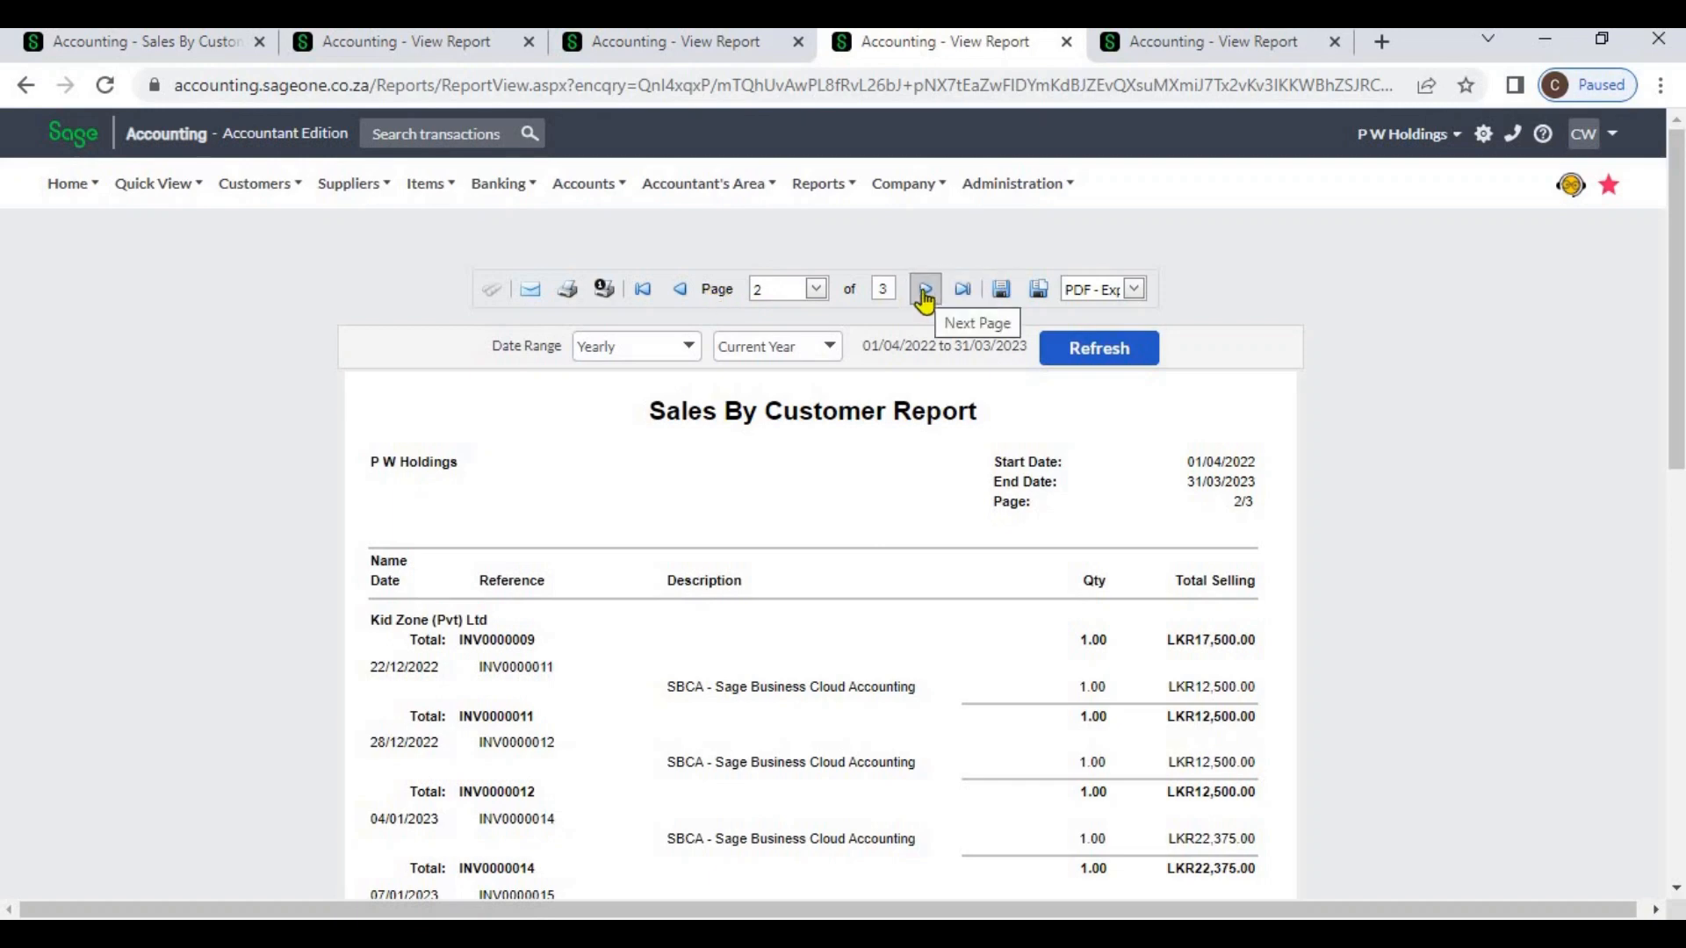
click(203, 44)
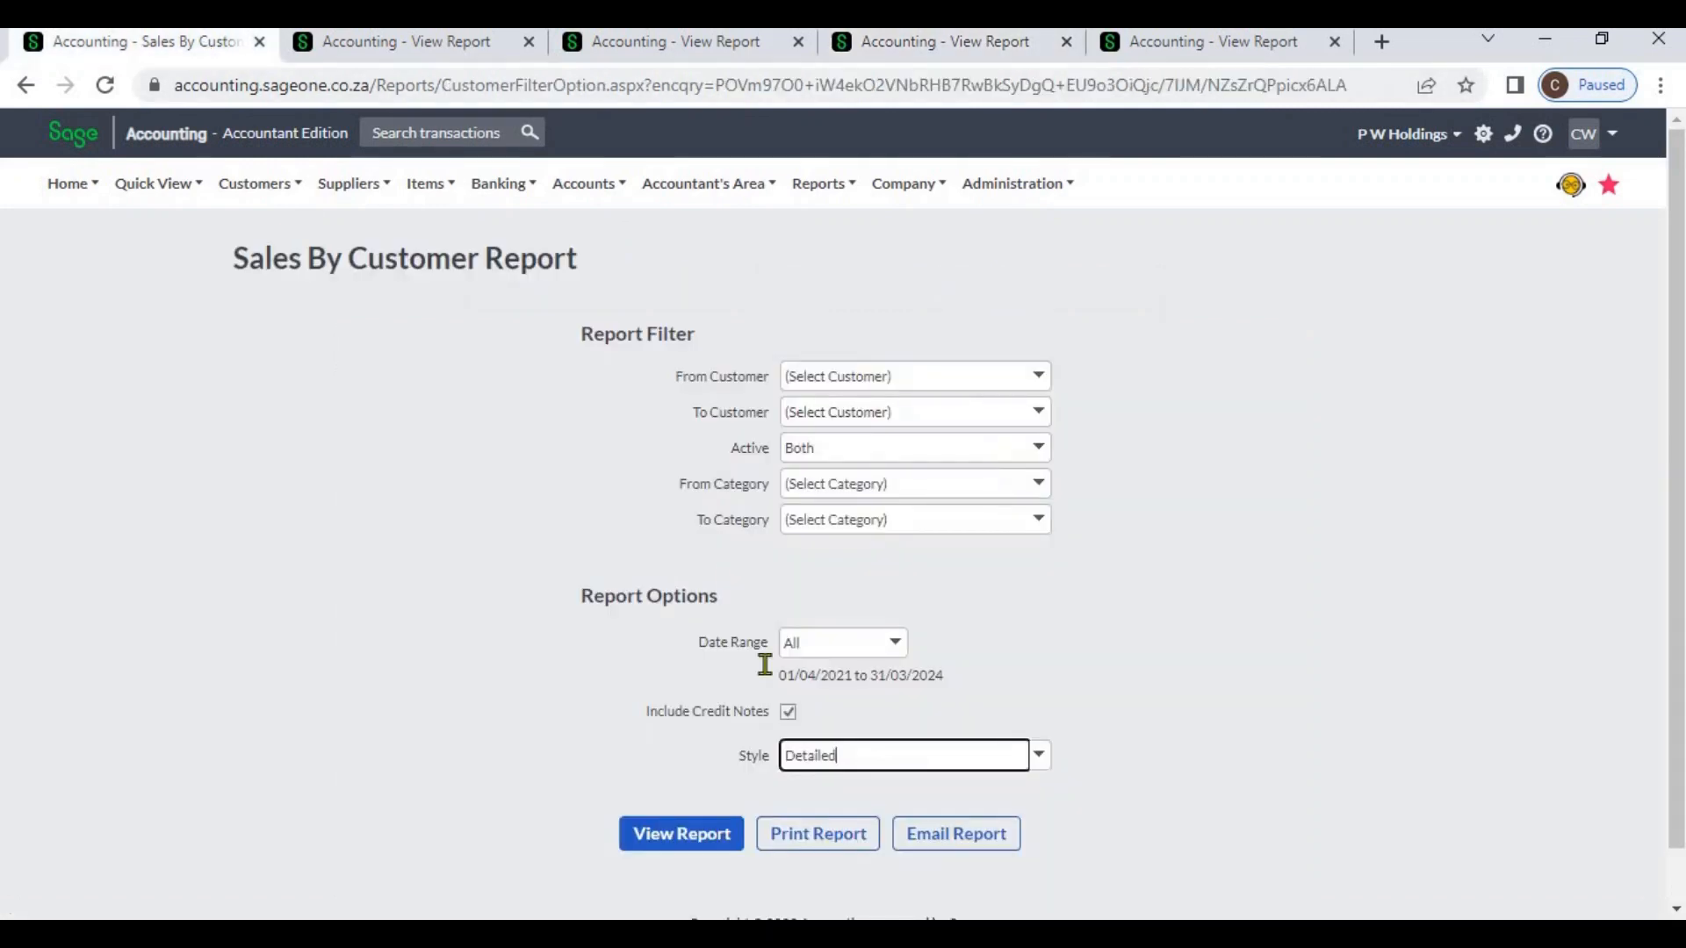
Exclude credit notes from the detailed report and view its item lines and customer totals
click(788, 712)
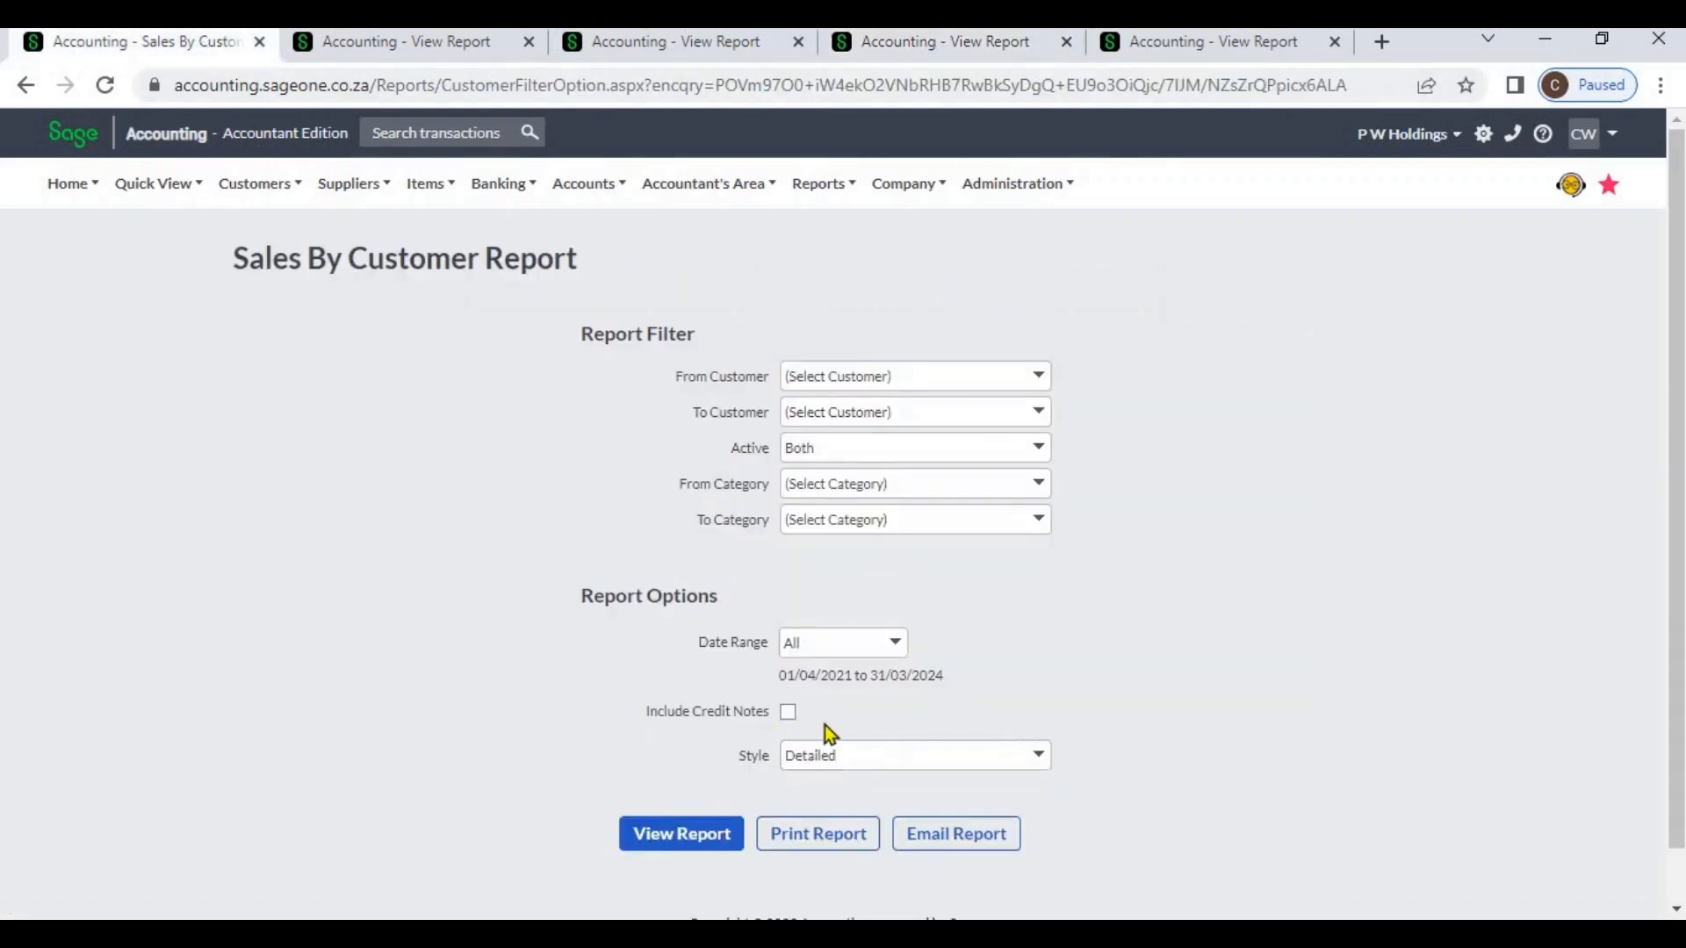
click(1184, 51)
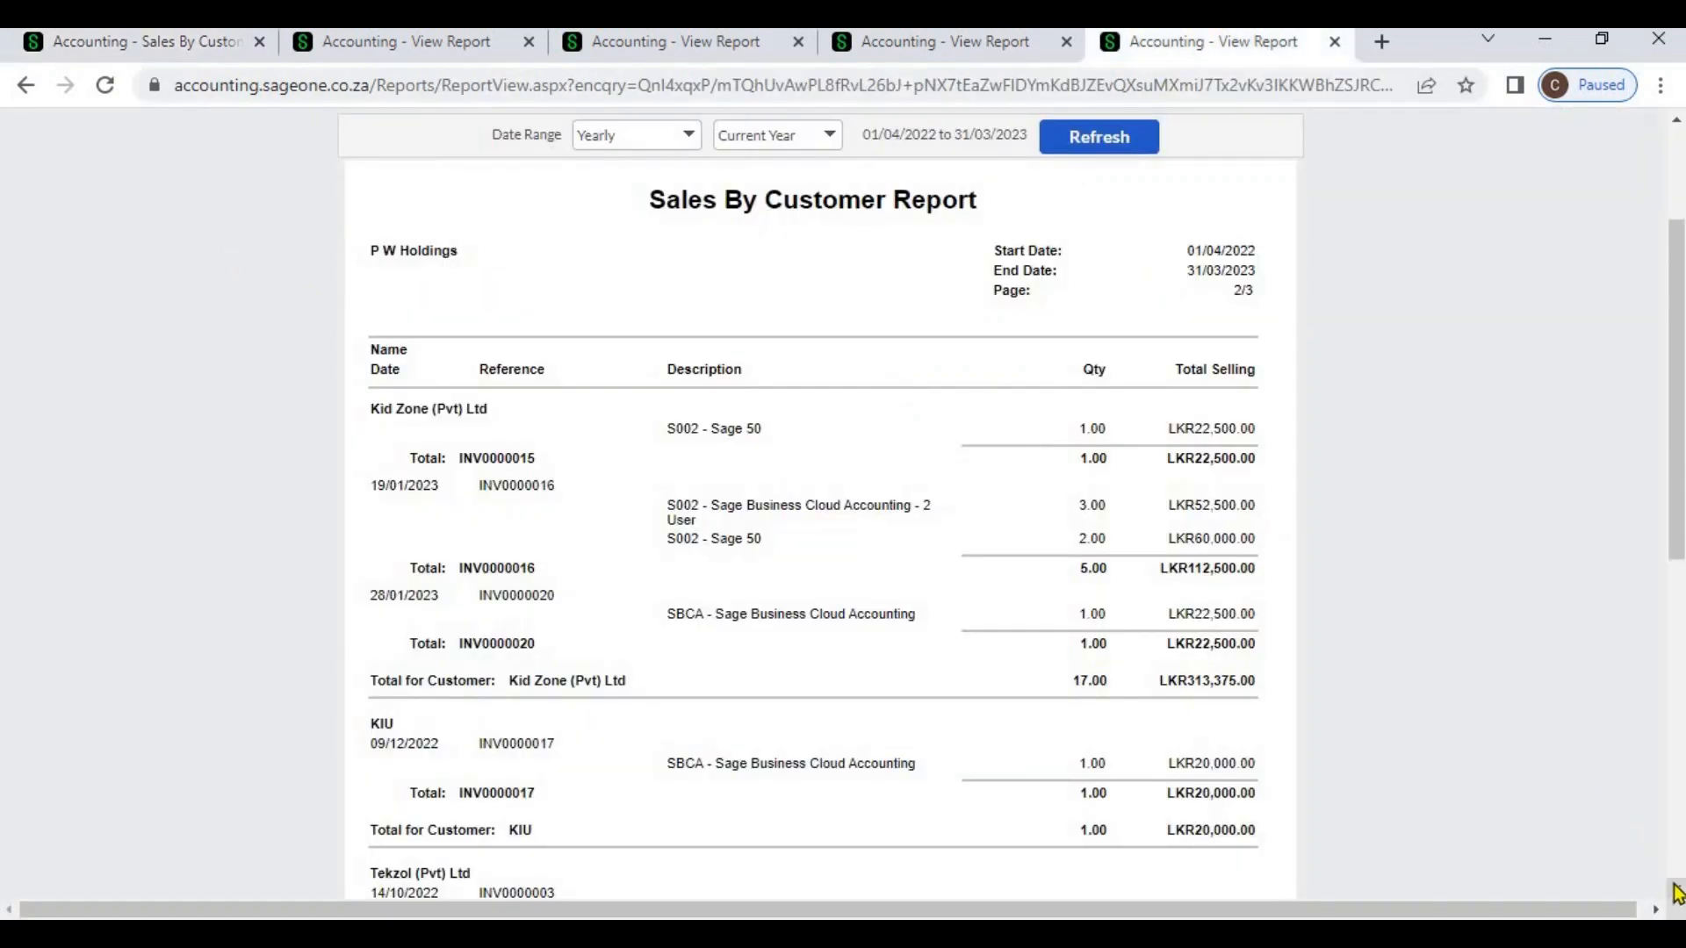
scroll(1677, 893, down, 2)
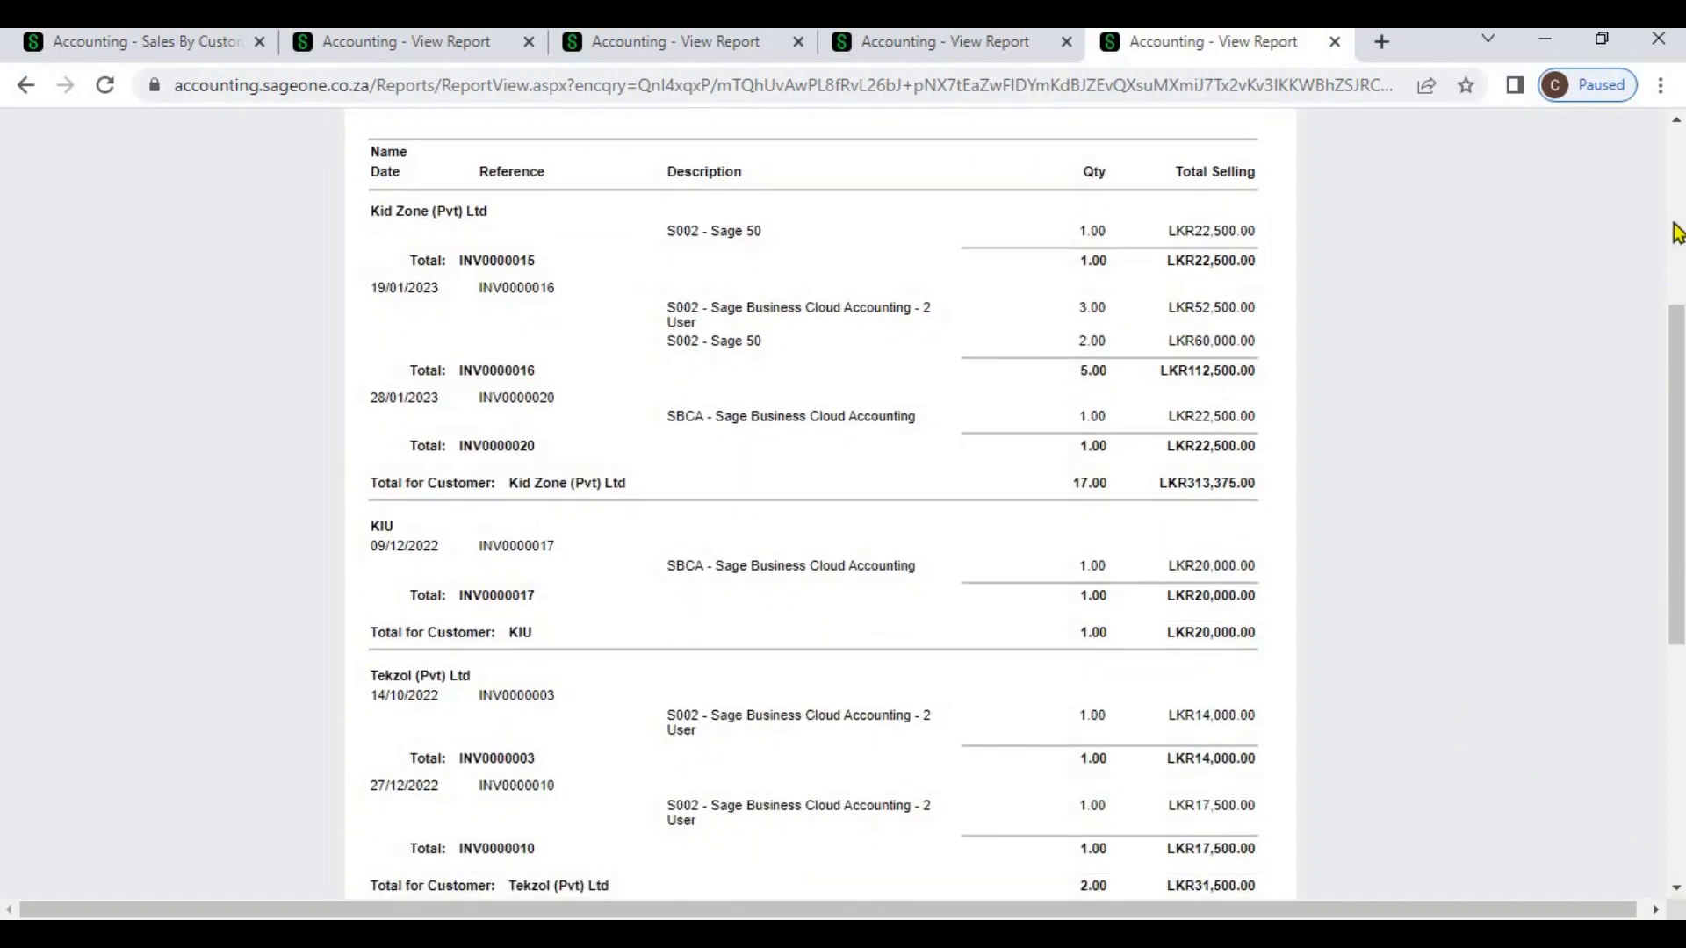
Review the export formats available for the detailed report and leave the format unchanged
scroll(1503, 439, up, 4)
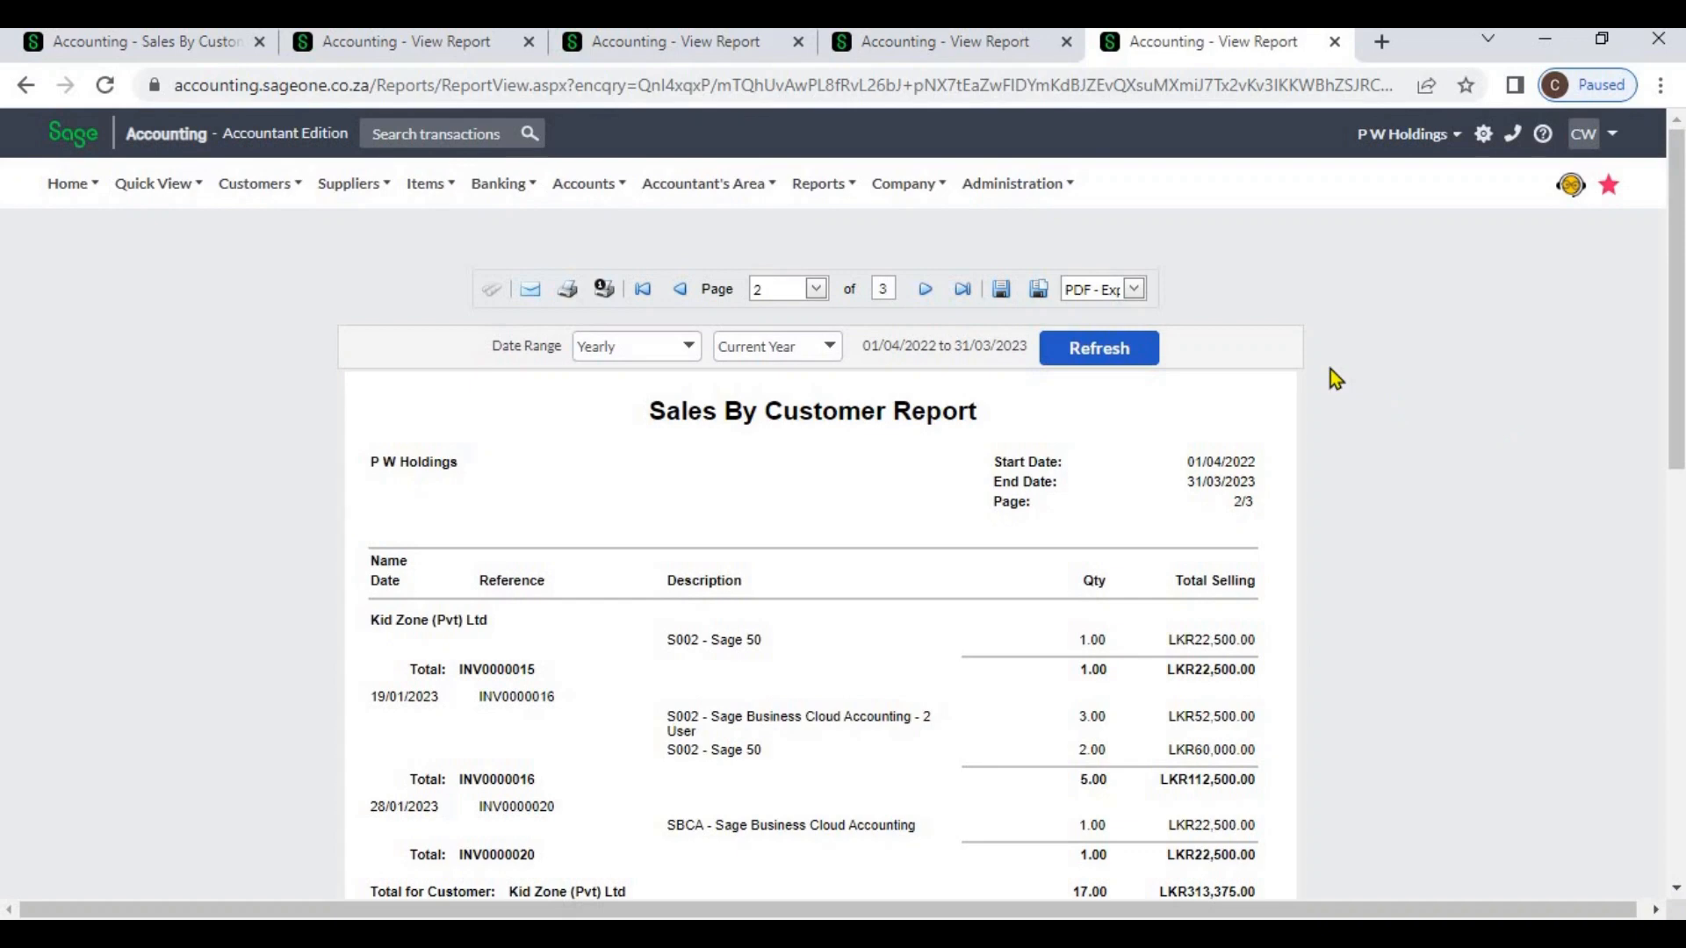
click(1133, 289)
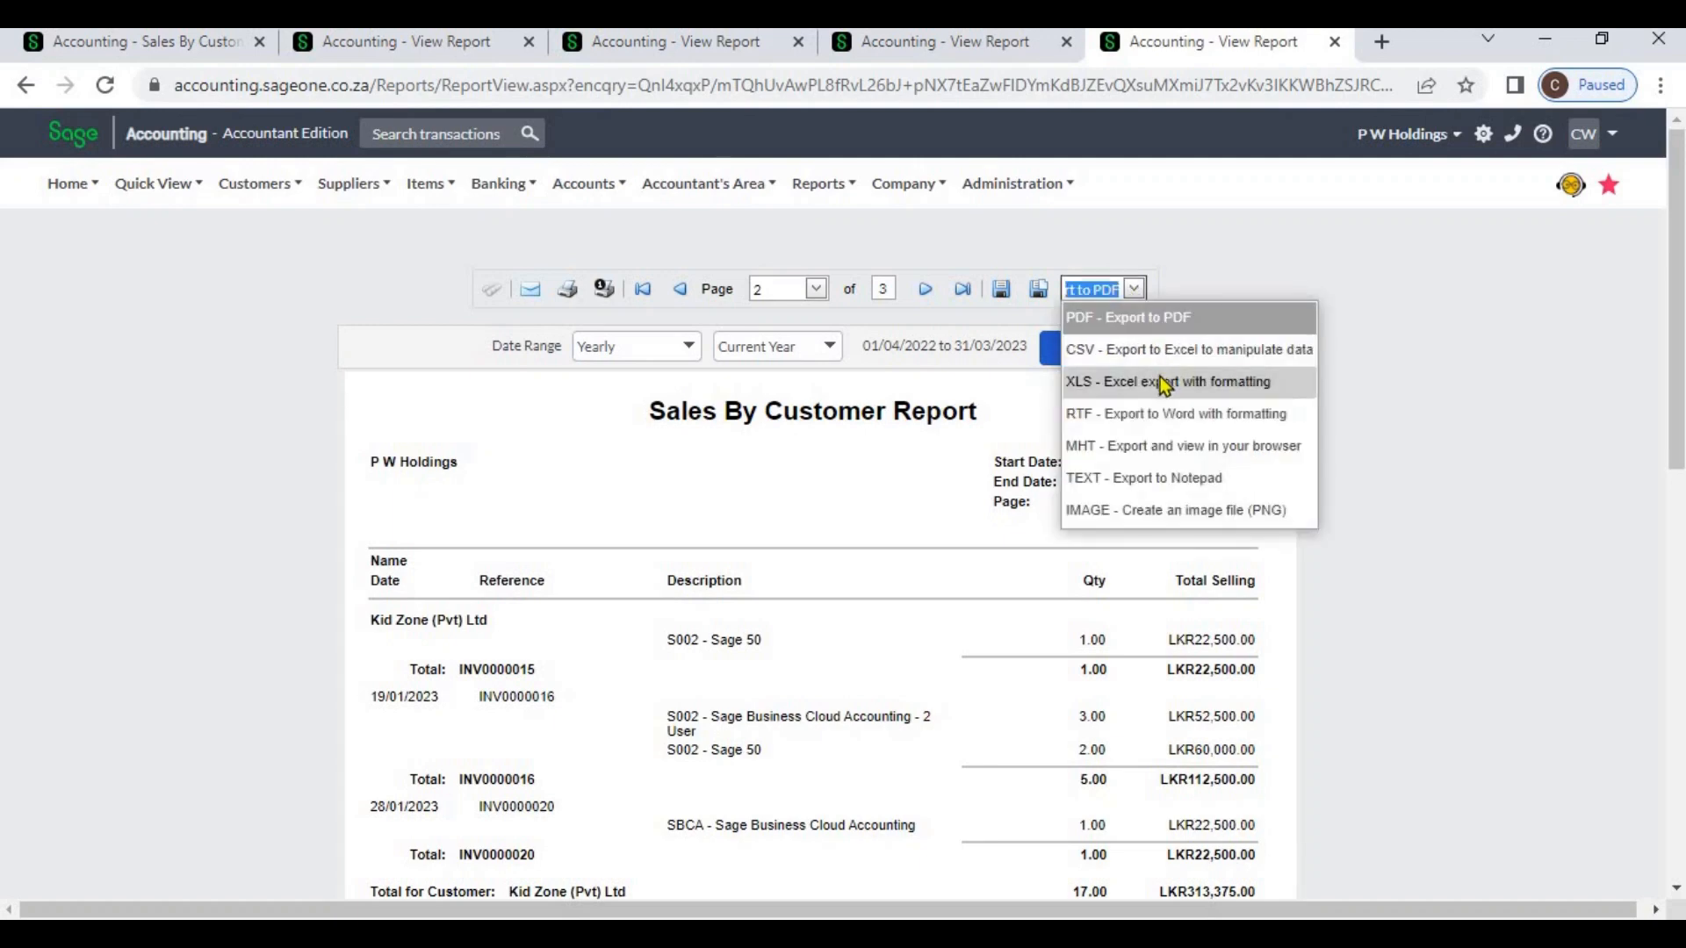
click(1252, 230)
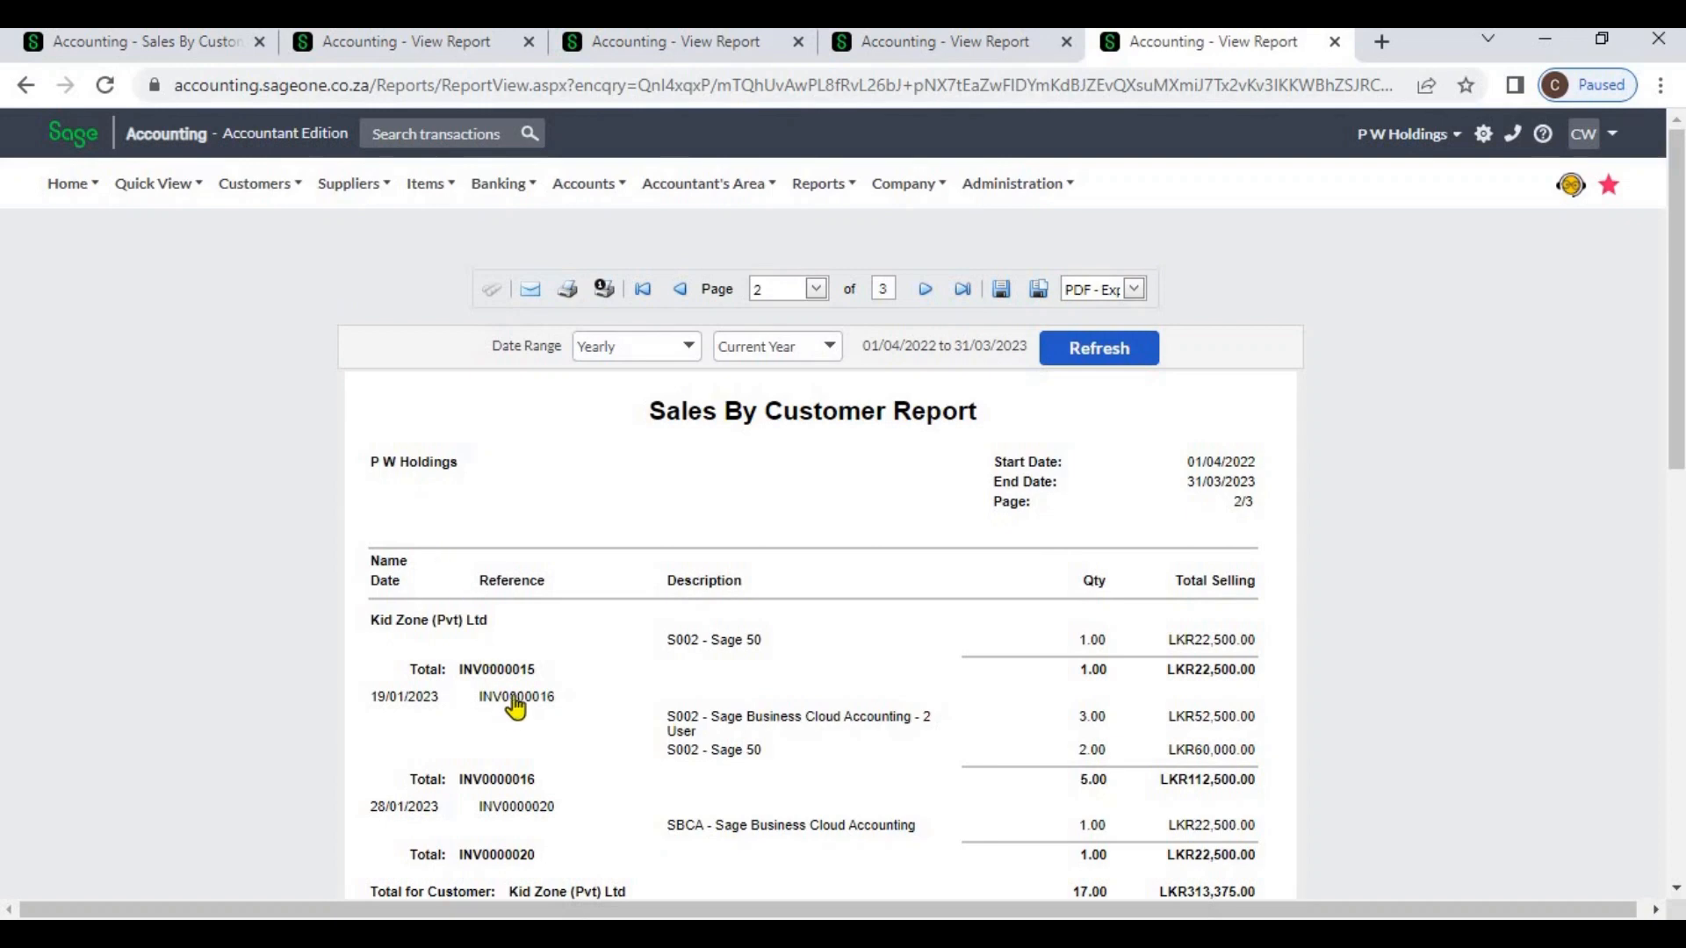
Open Kid Zone (Pvt) Ltd's 31/08/2022 invoice from the summary report, examine its totals, and return to check the report's grand total
click(436, 53)
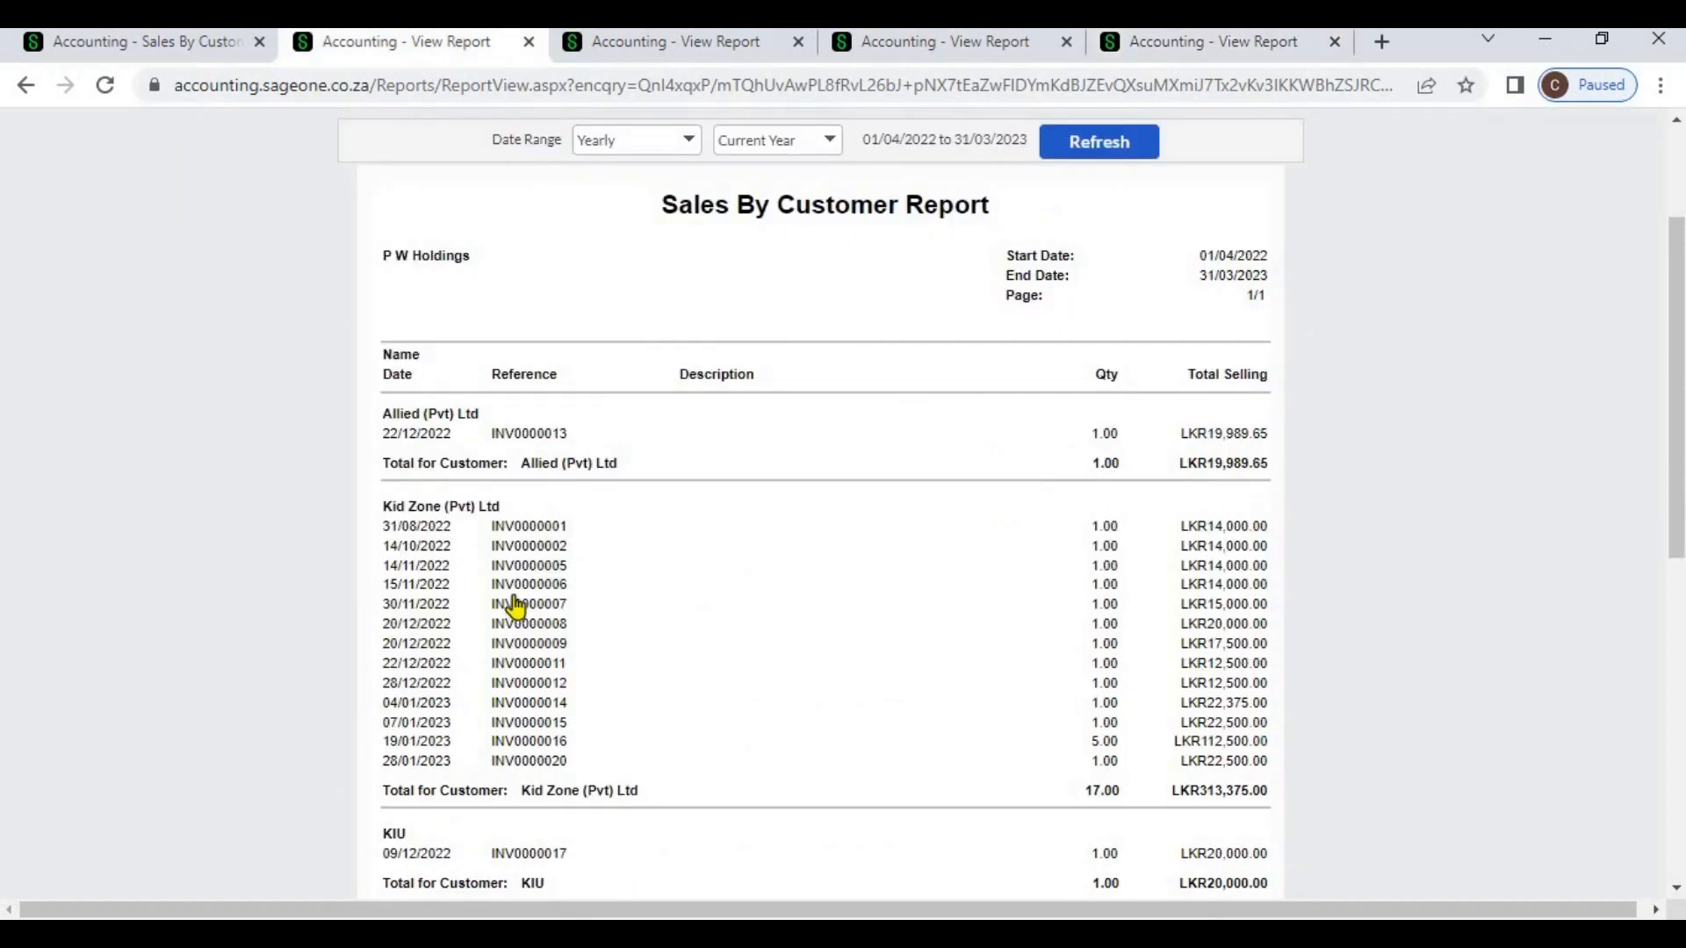
click(528, 535)
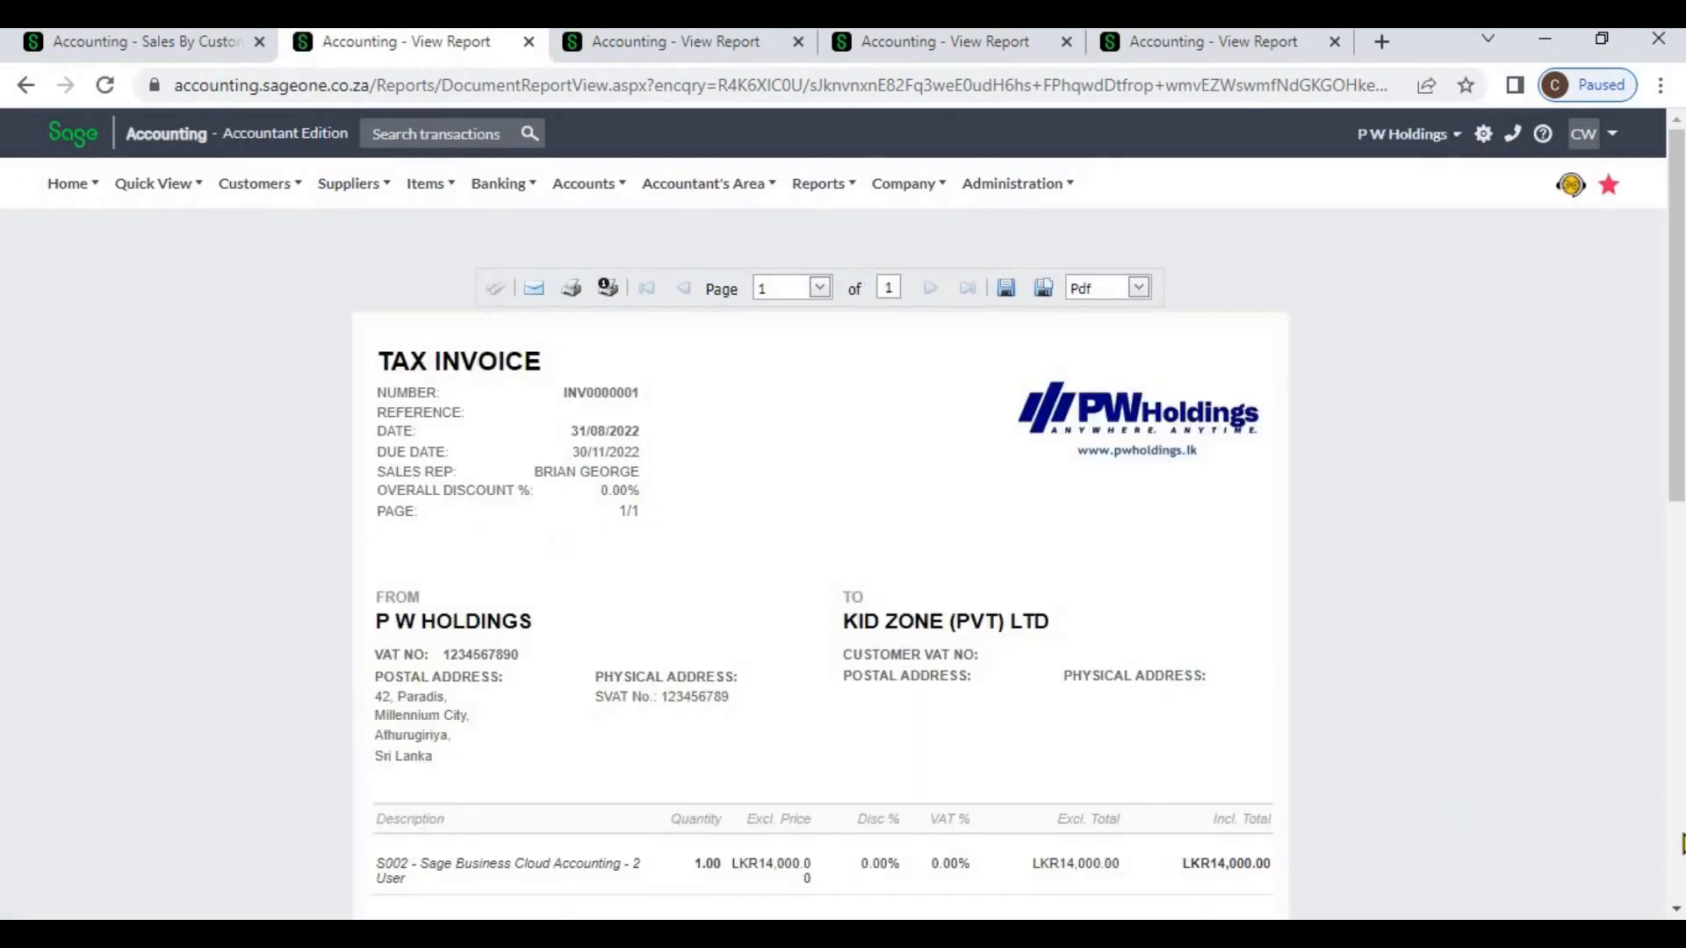
click(1677, 843)
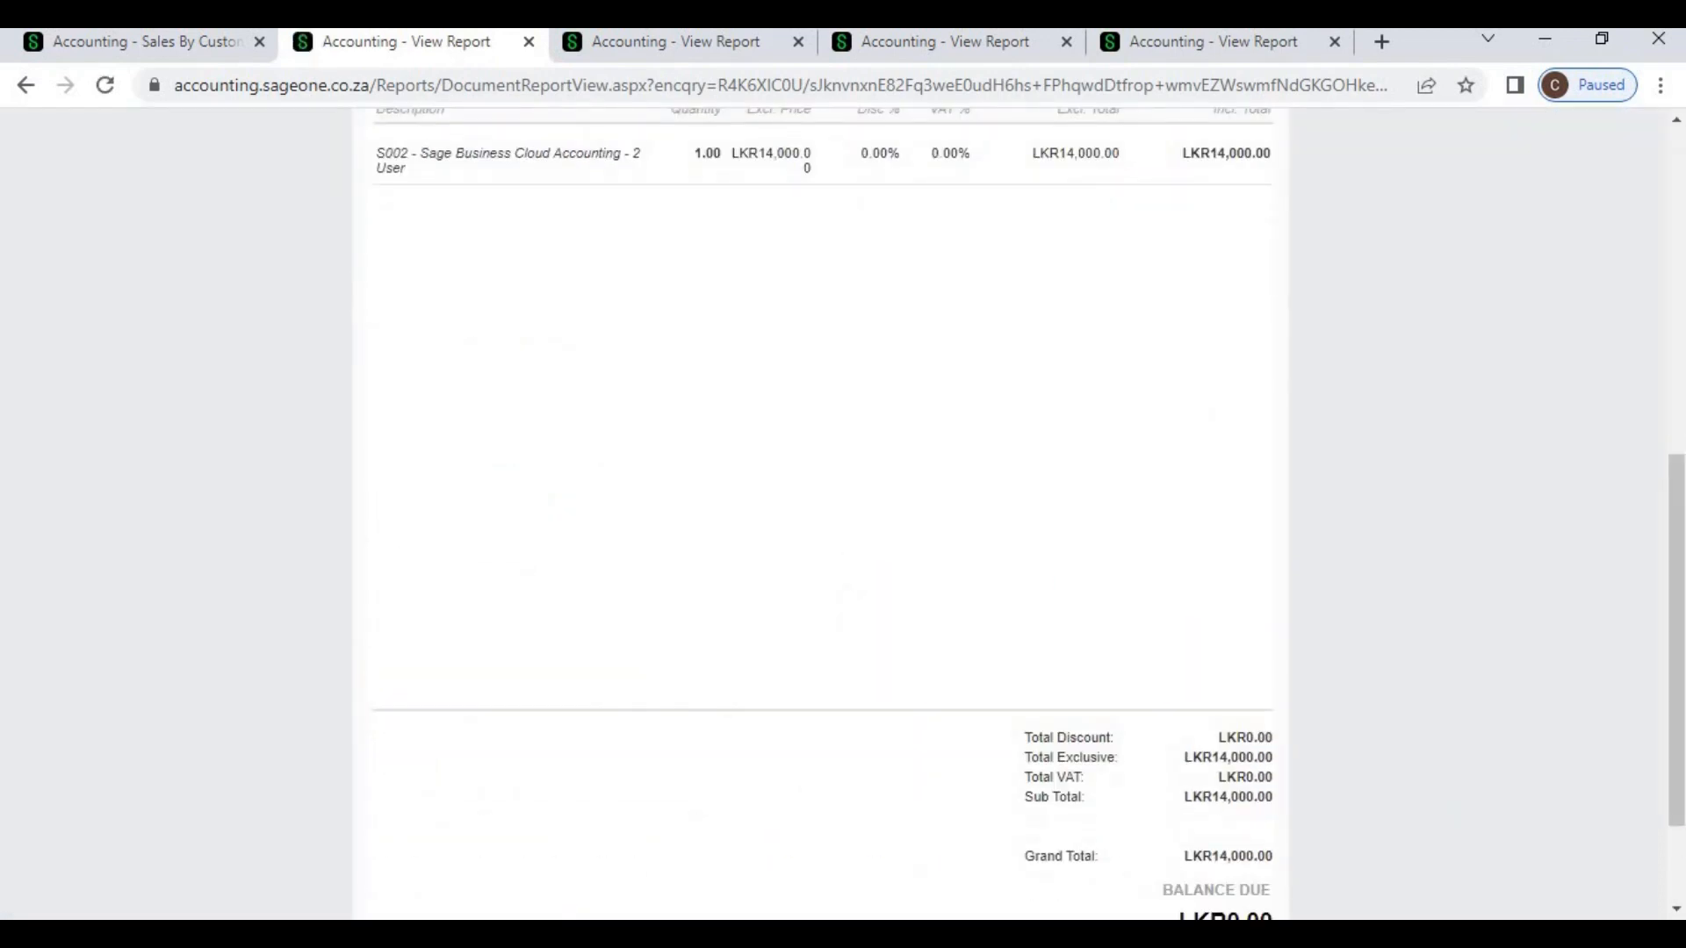
click(1675, 372)
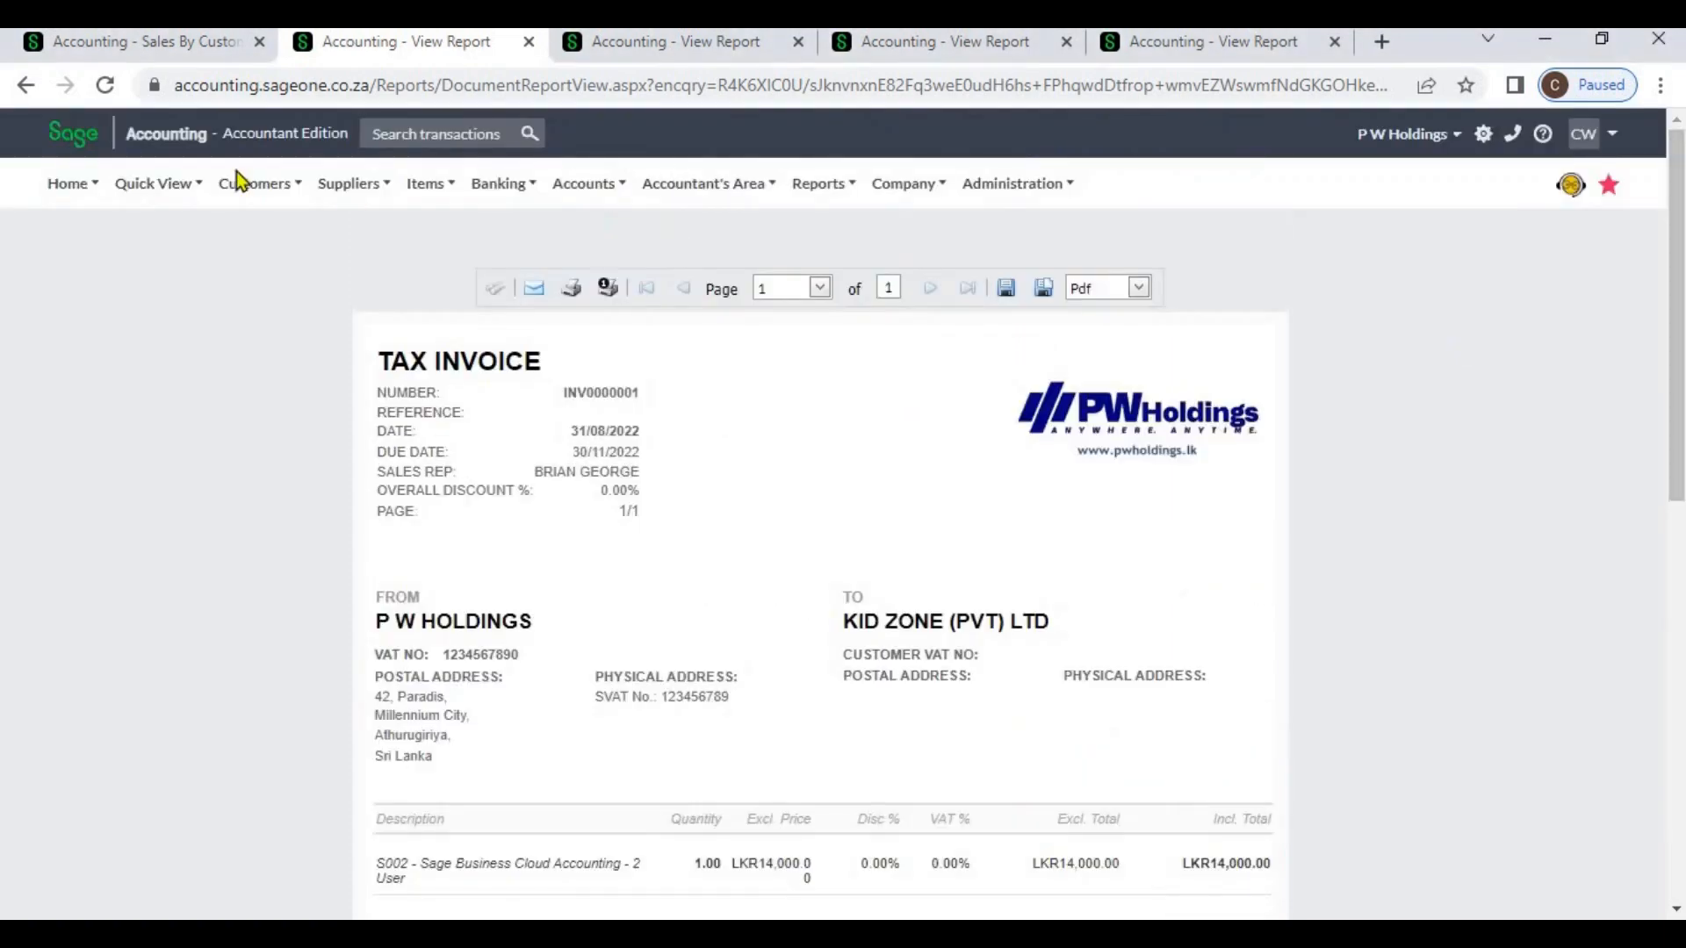
click(26, 86)
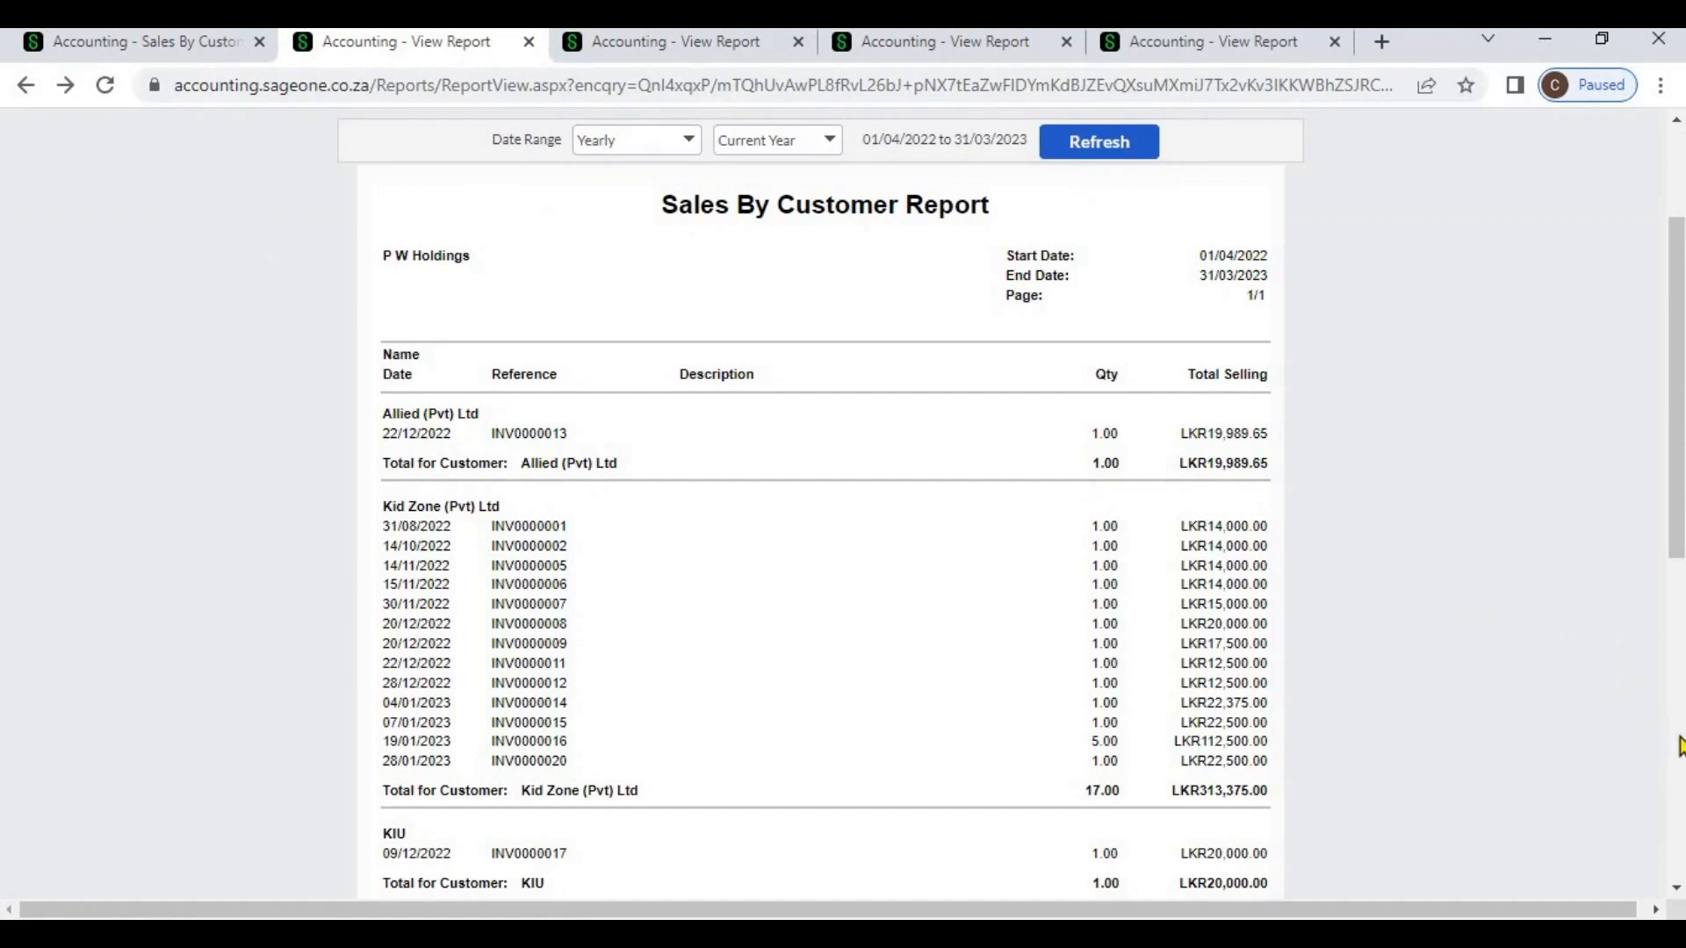
click(1679, 747)
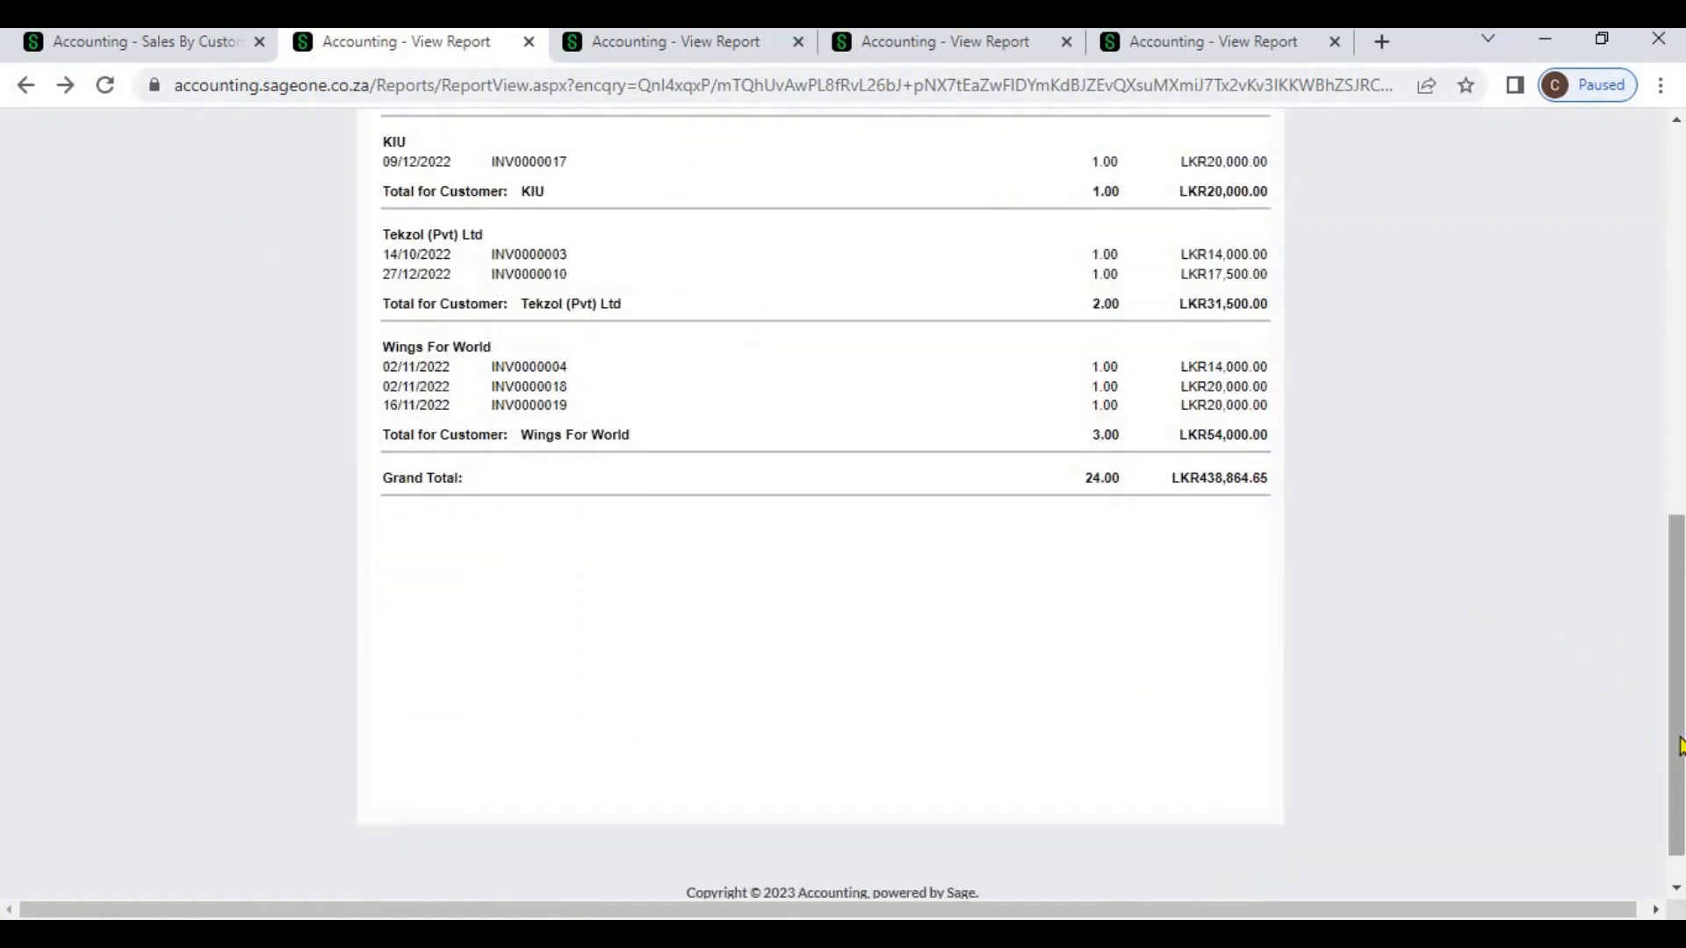